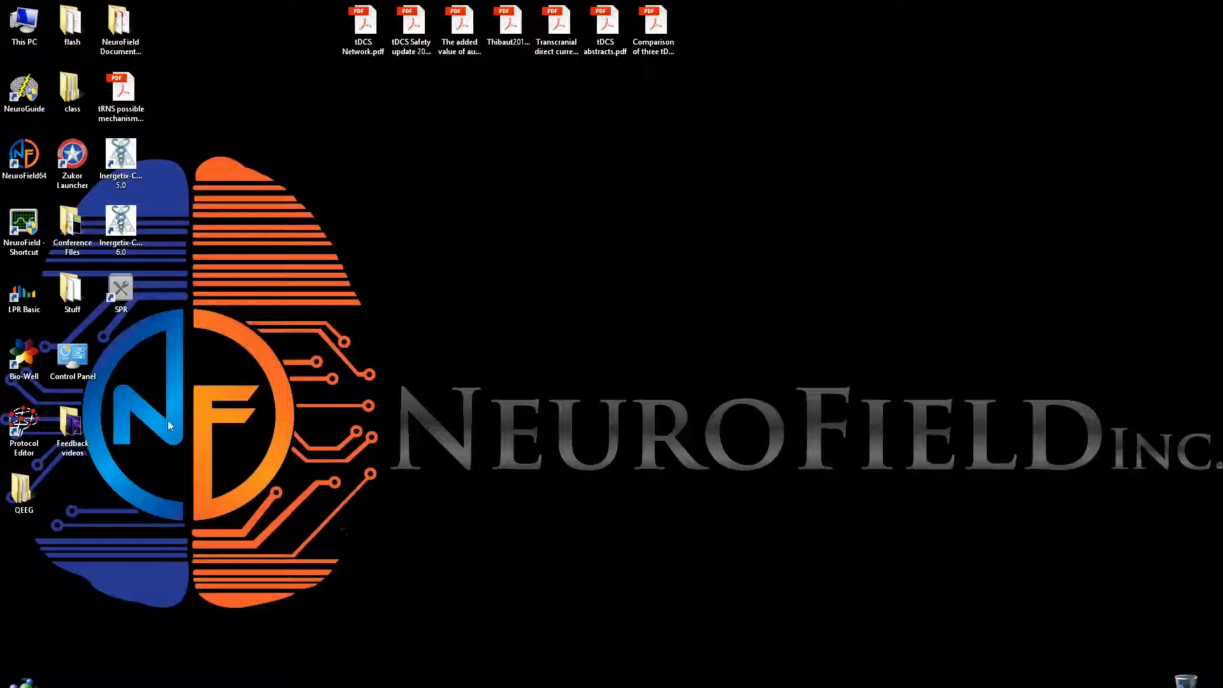
# Launch NeuroField64 in a maximized window and use CANBus #1 to reach the treatment interface
pyautogui.doubleClick(26, 169)
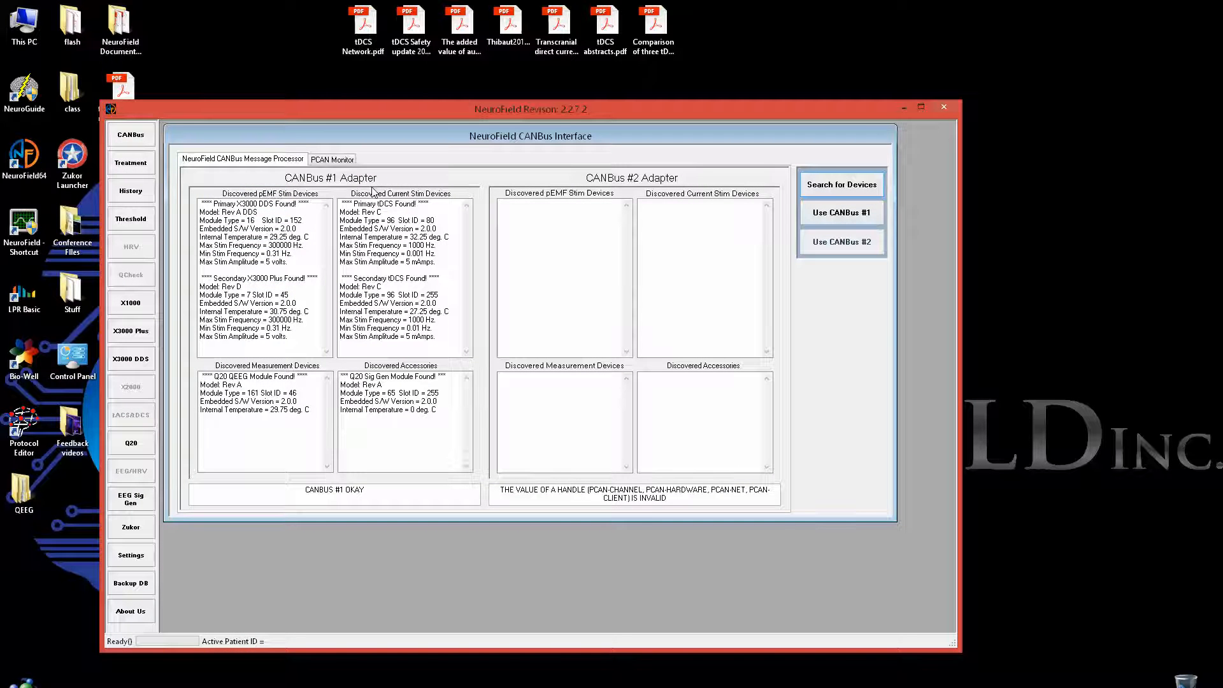
pyautogui.click(920, 109)
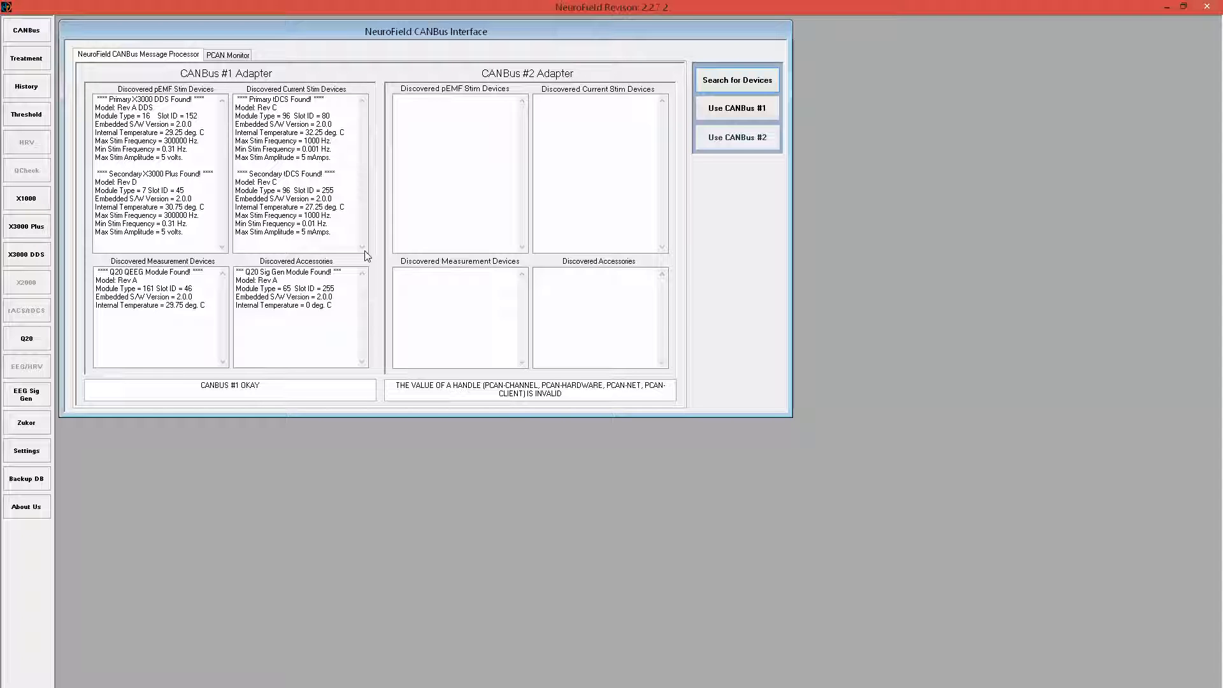
pyautogui.click(719, 113)
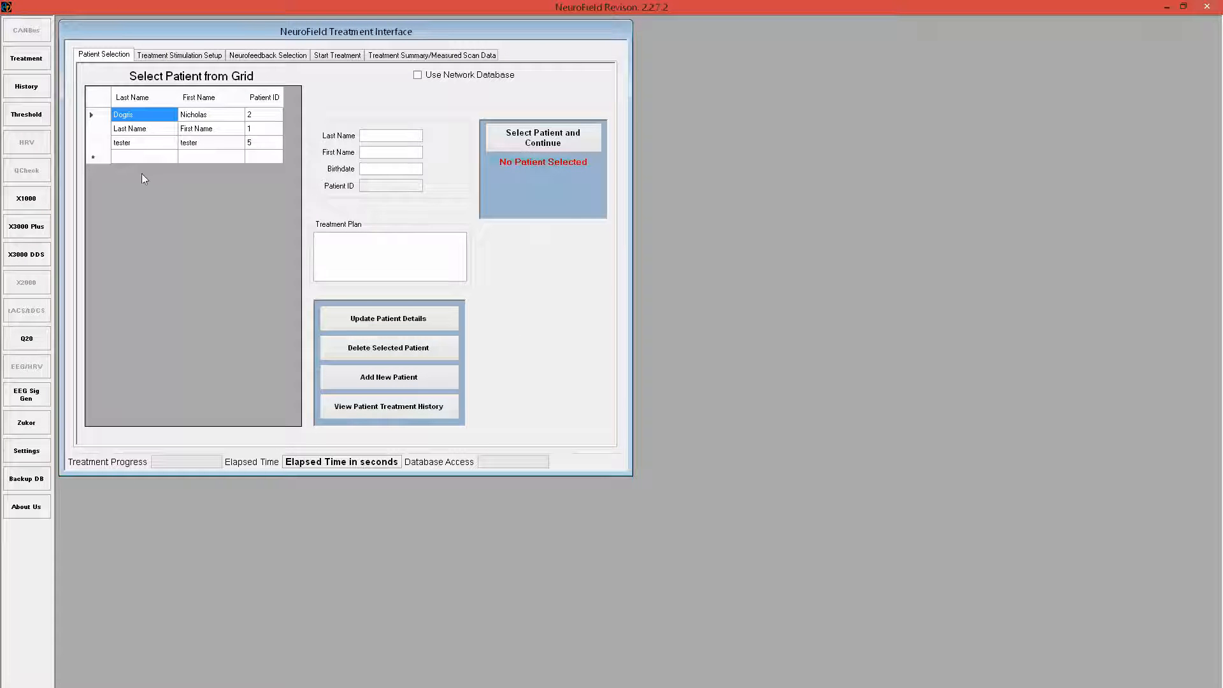
# Delete the existing tester patient record from the patient grid
pyautogui.click(402, 135)
pyautogui.click(96, 145)
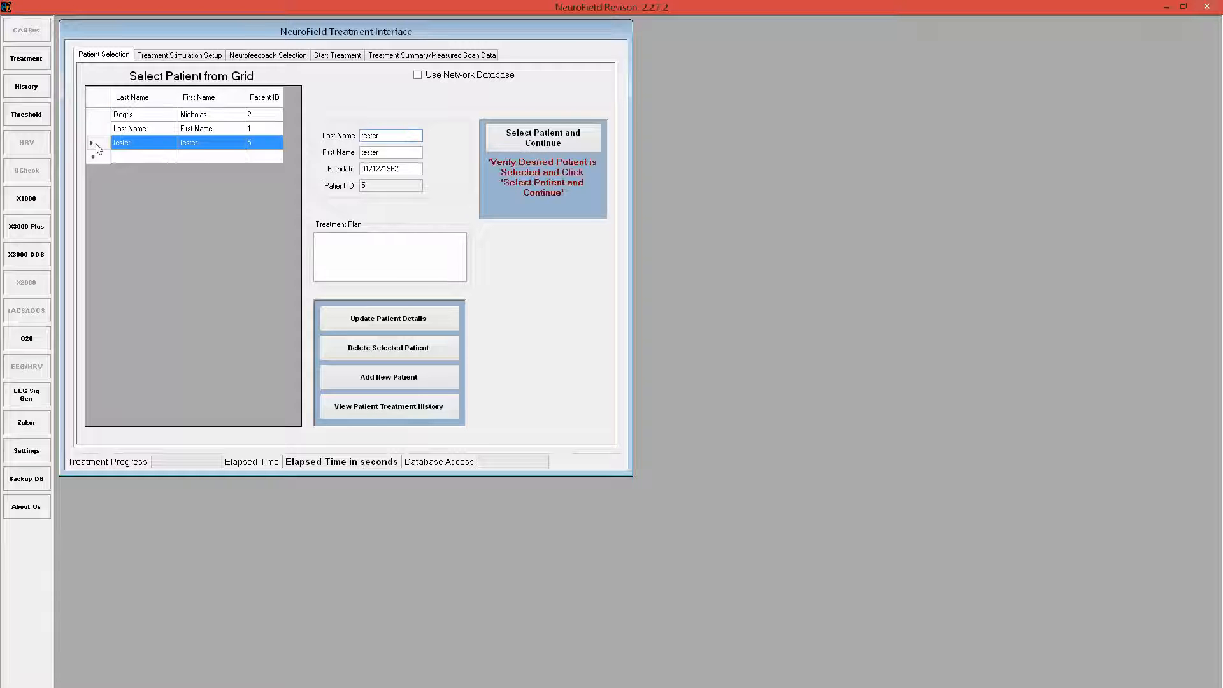
pyautogui.click(364, 354)
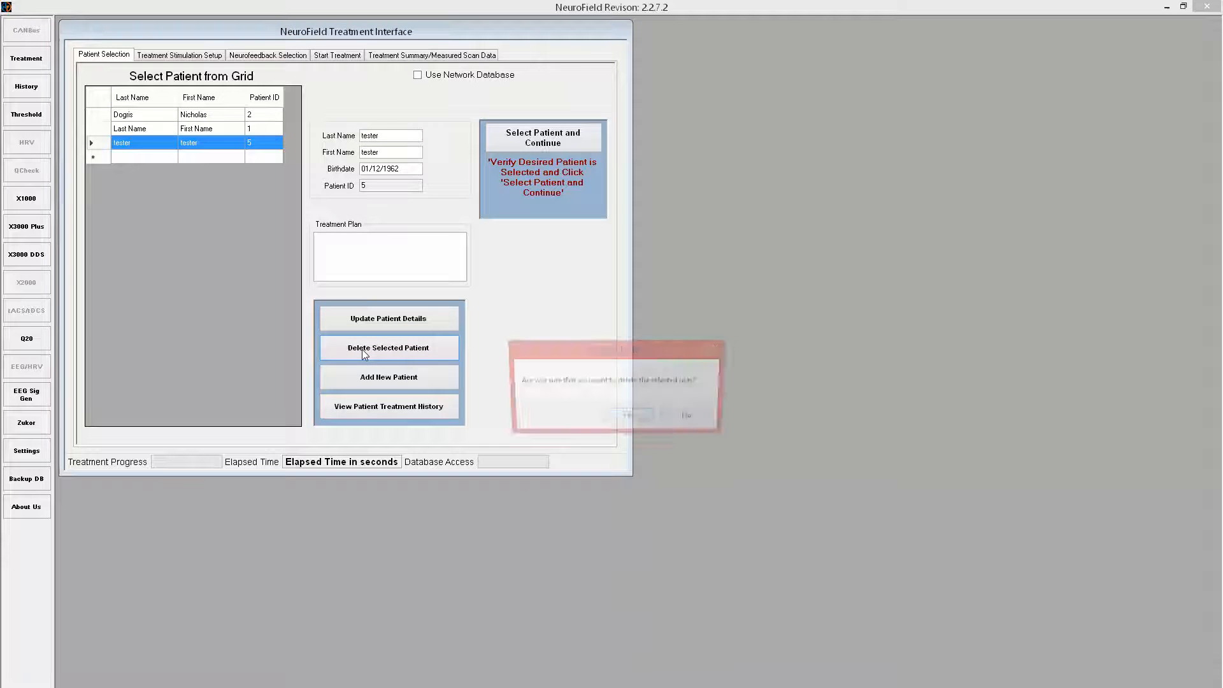
pyautogui.click(619, 418)
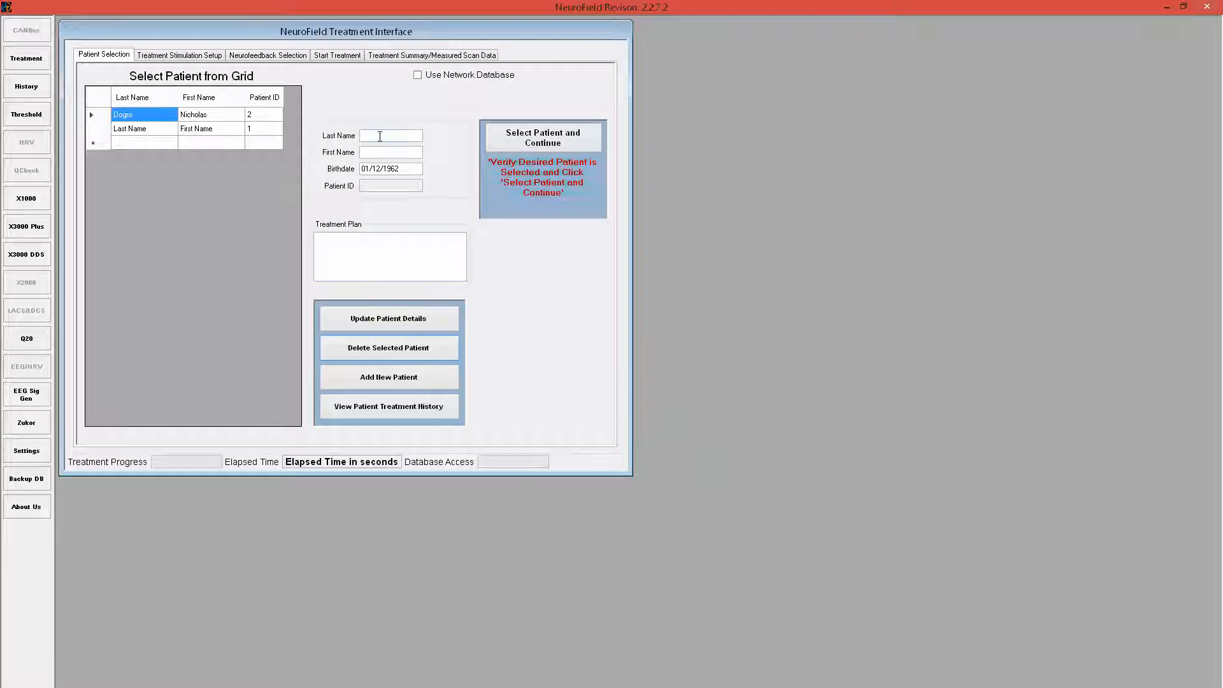
# Add a new patient with testt as last and first name plus a birthdate, and select that patient for treatment
pyautogui.click(380, 136)
pyautogui.write('t')
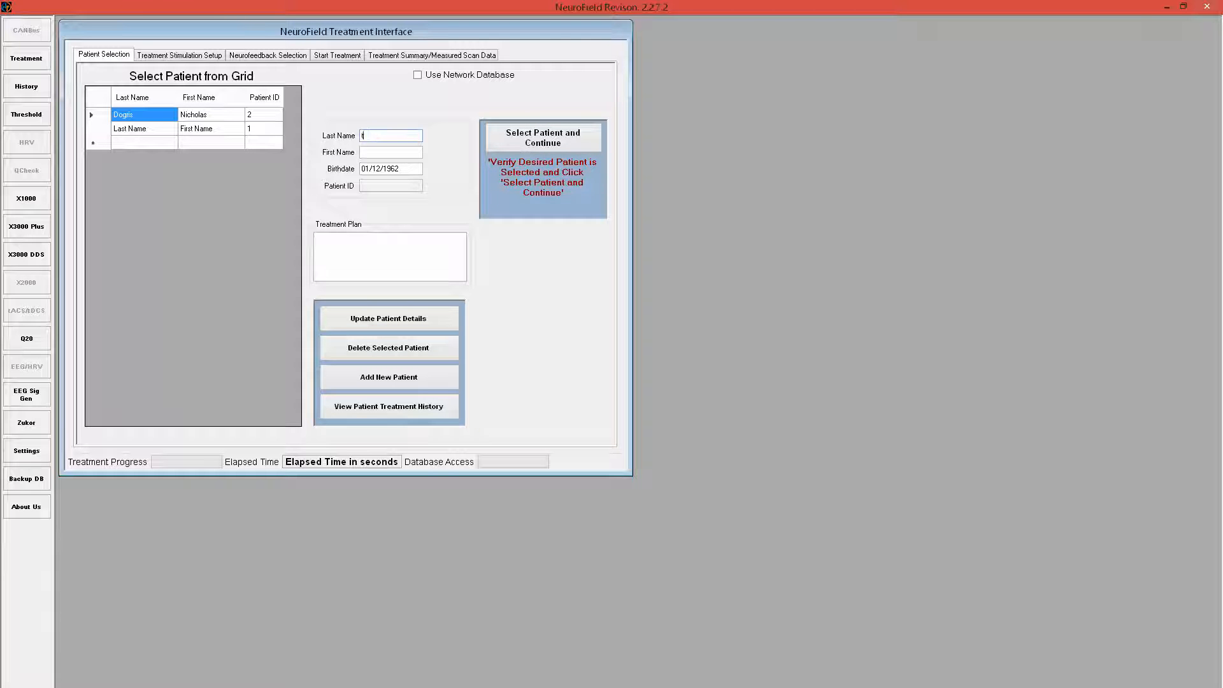
pyautogui.write('estt')
pyautogui.click(391, 153)
pyautogui.write('testt')
pyautogui.click(386, 378)
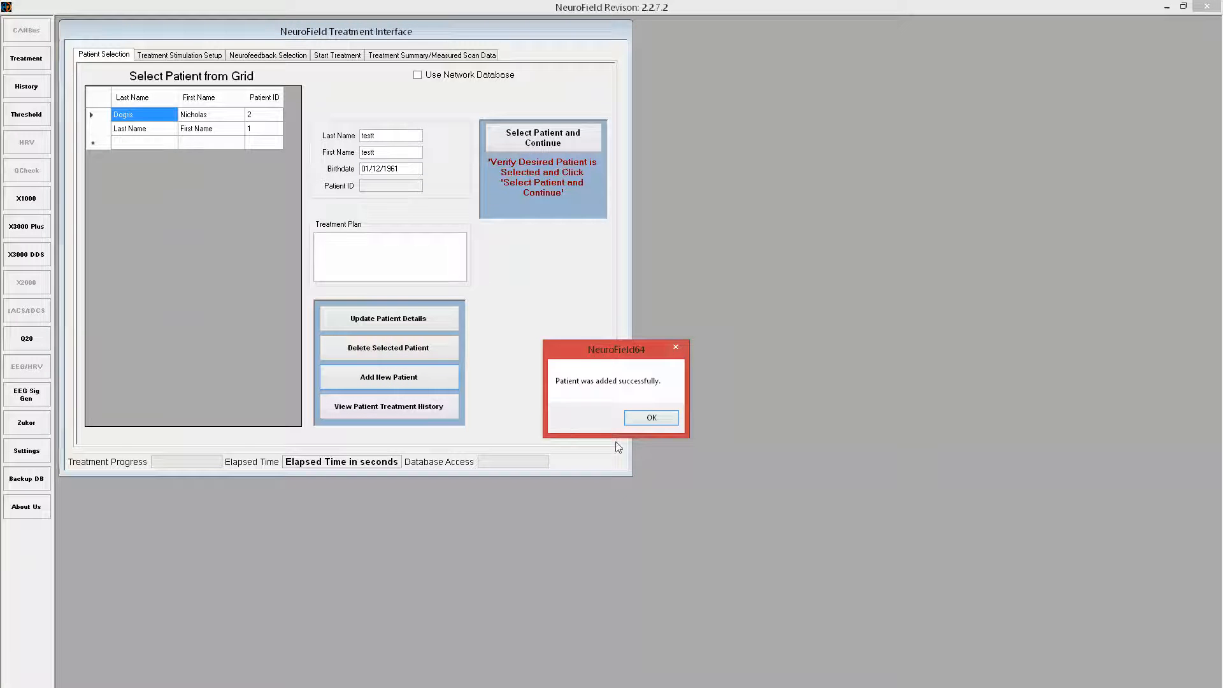
pyautogui.click(650, 417)
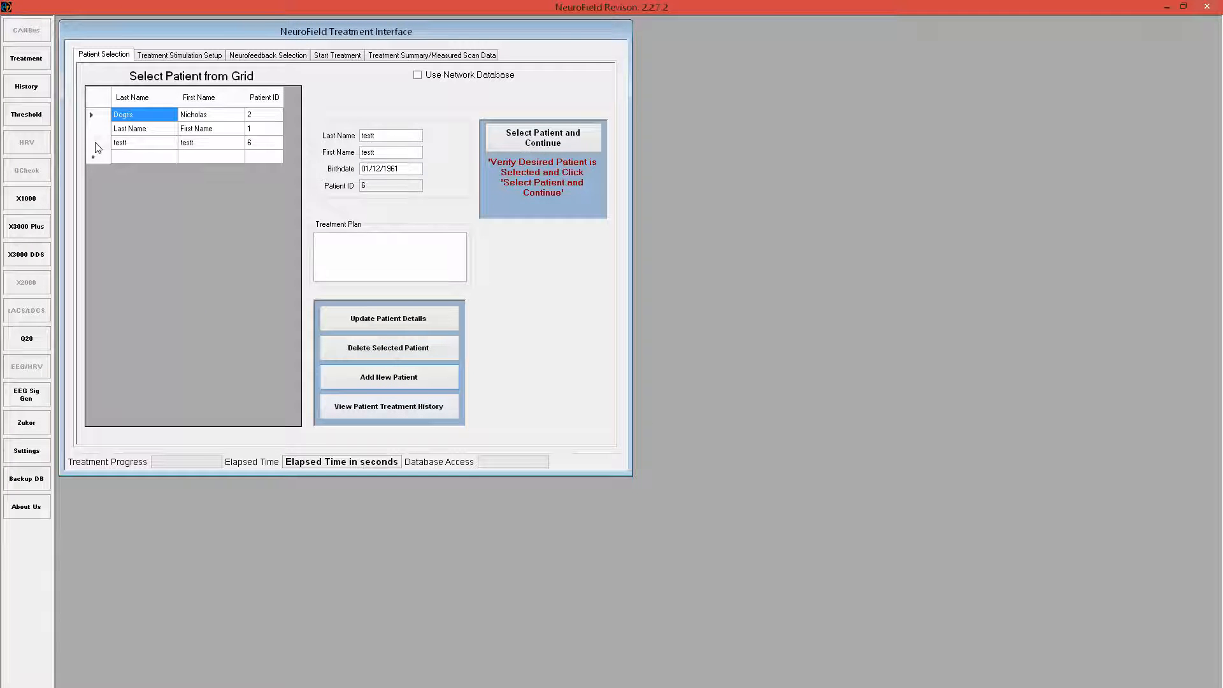
pyautogui.click(95, 144)
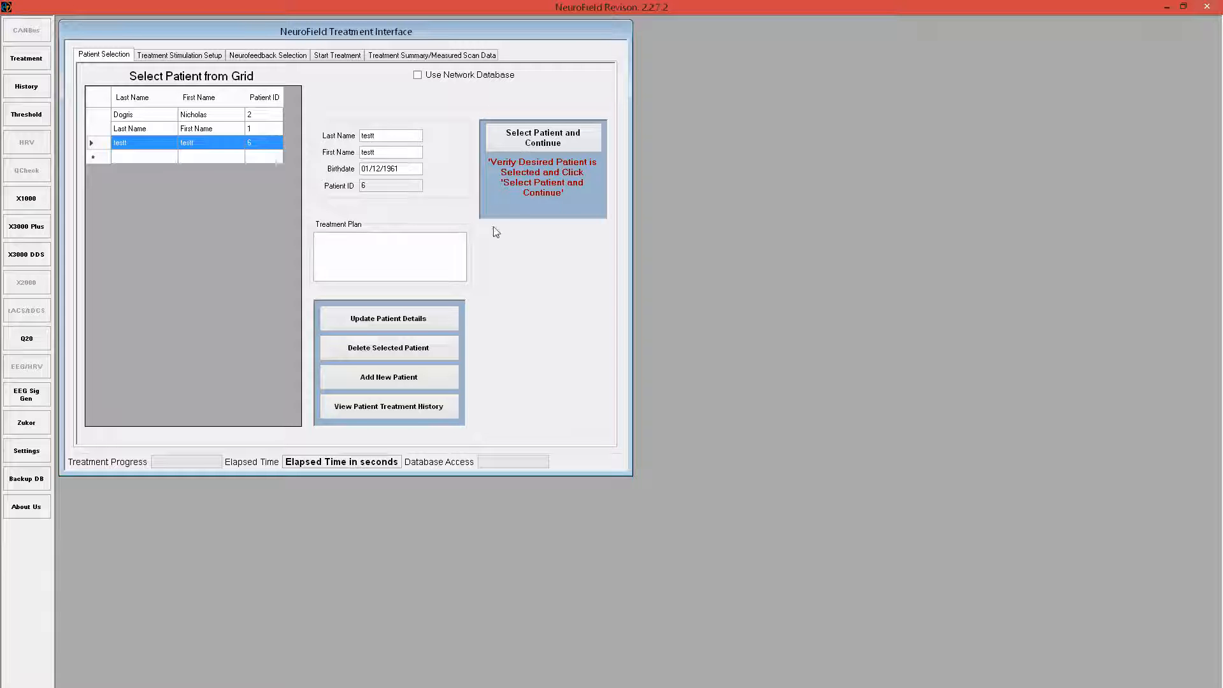
pyautogui.click(529, 138)
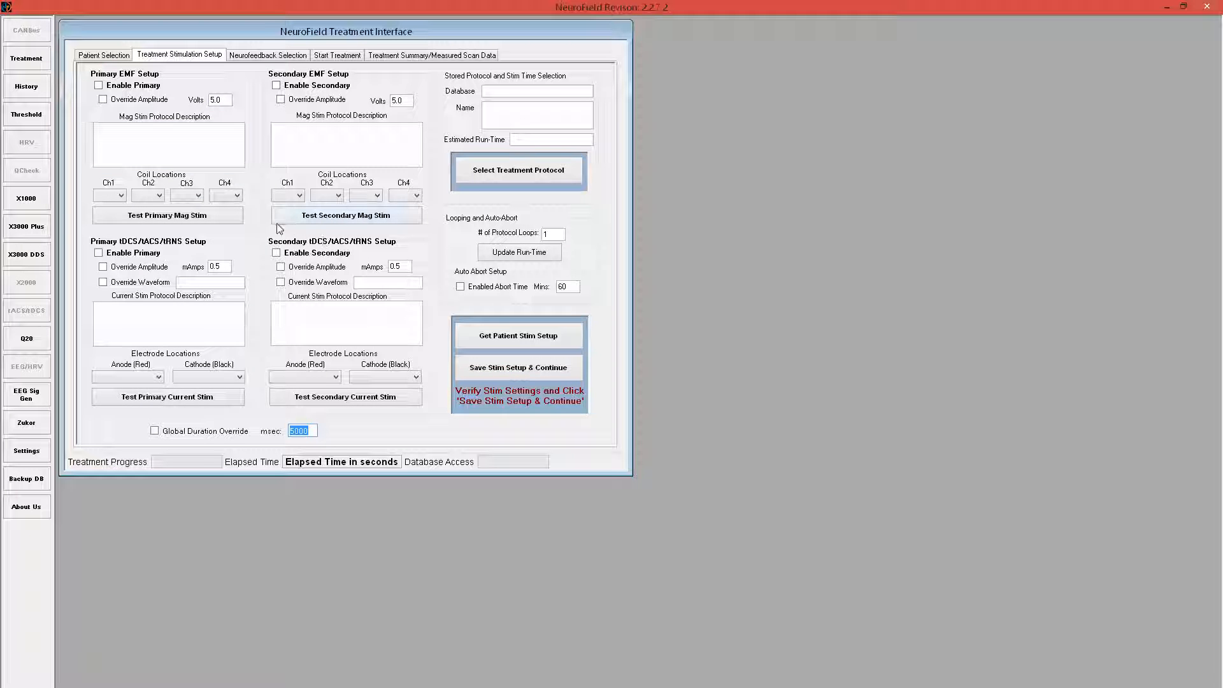
# Enable all primary and secondary stimulation outputs and assign the primary EMF coils Ch1 to Ch4 to F3, F4, C3 and C4
pyautogui.click(130, 92)
pyautogui.click(114, 196)
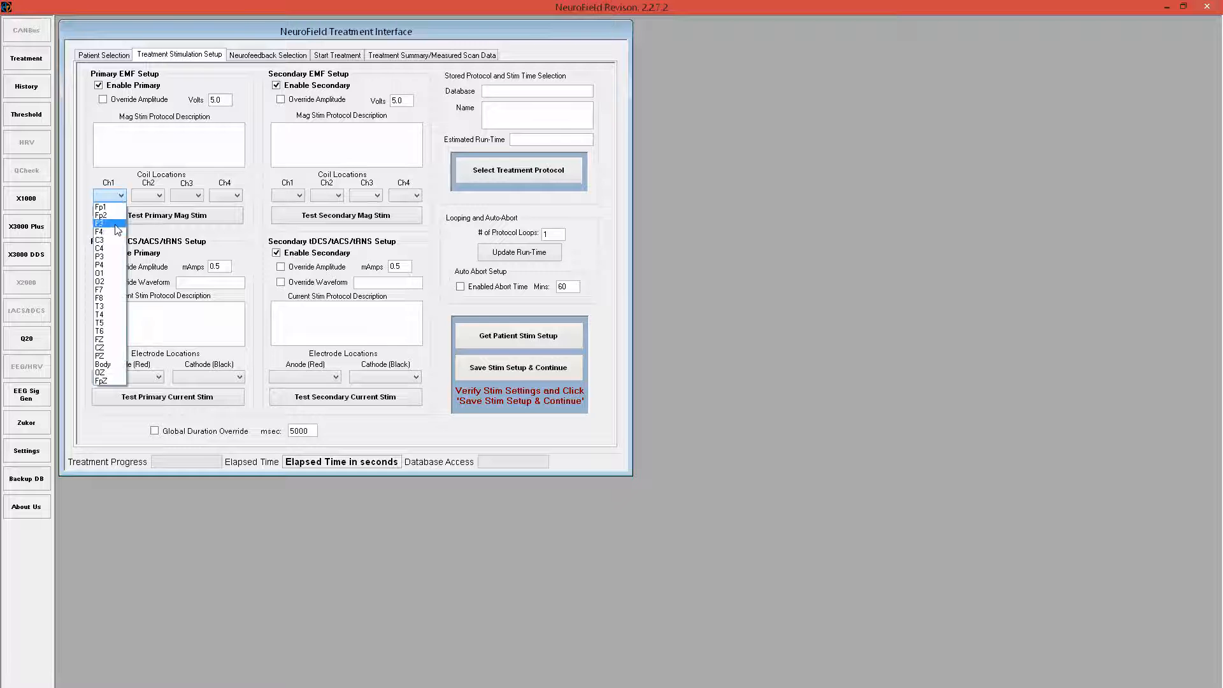
pyautogui.click(117, 224)
pyautogui.click(148, 195)
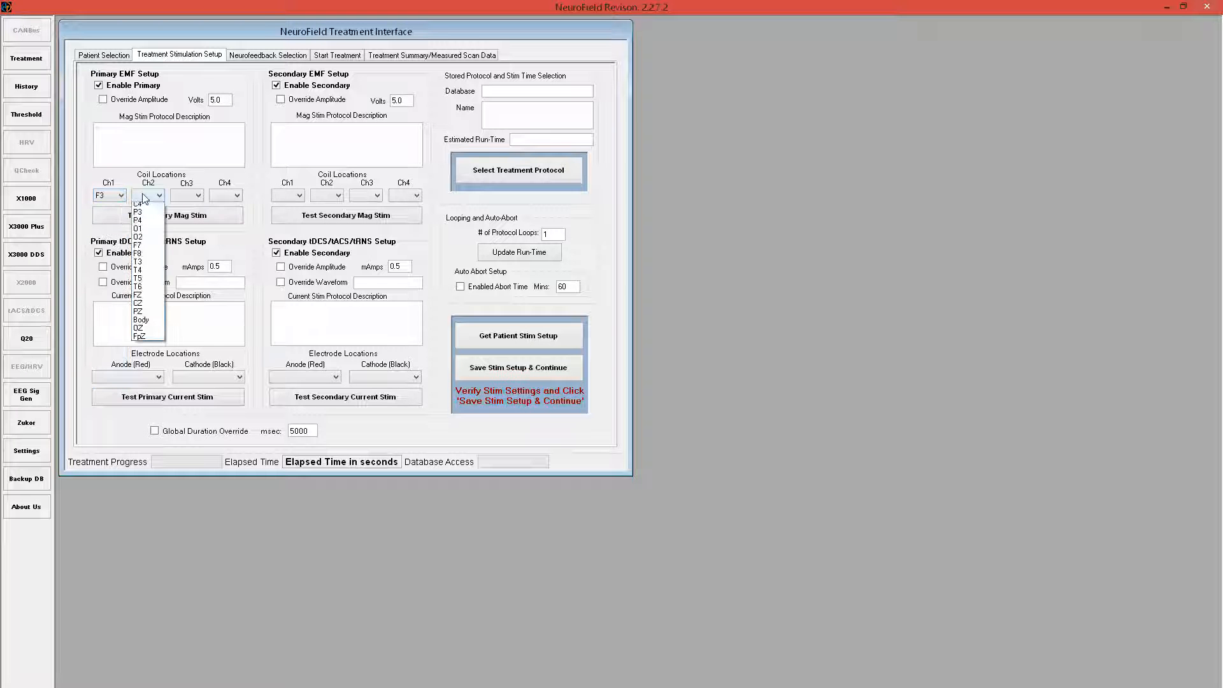
pyautogui.click(141, 232)
pyautogui.click(186, 196)
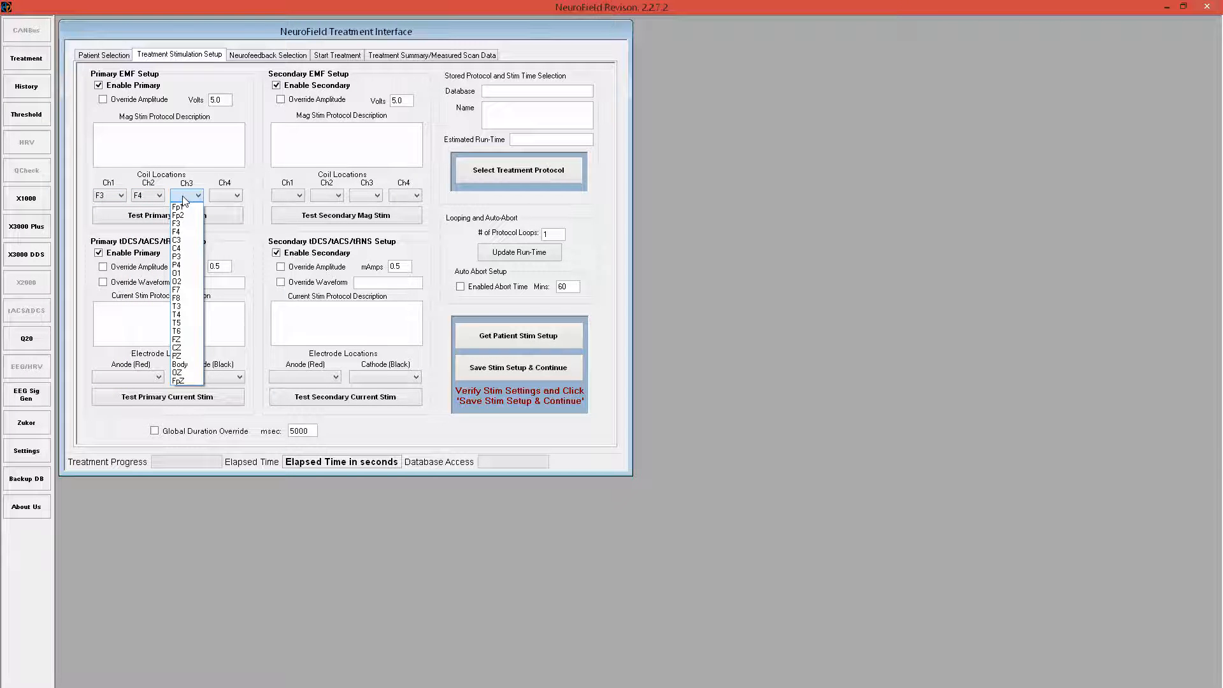
pyautogui.click(191, 217)
pyautogui.click(220, 198)
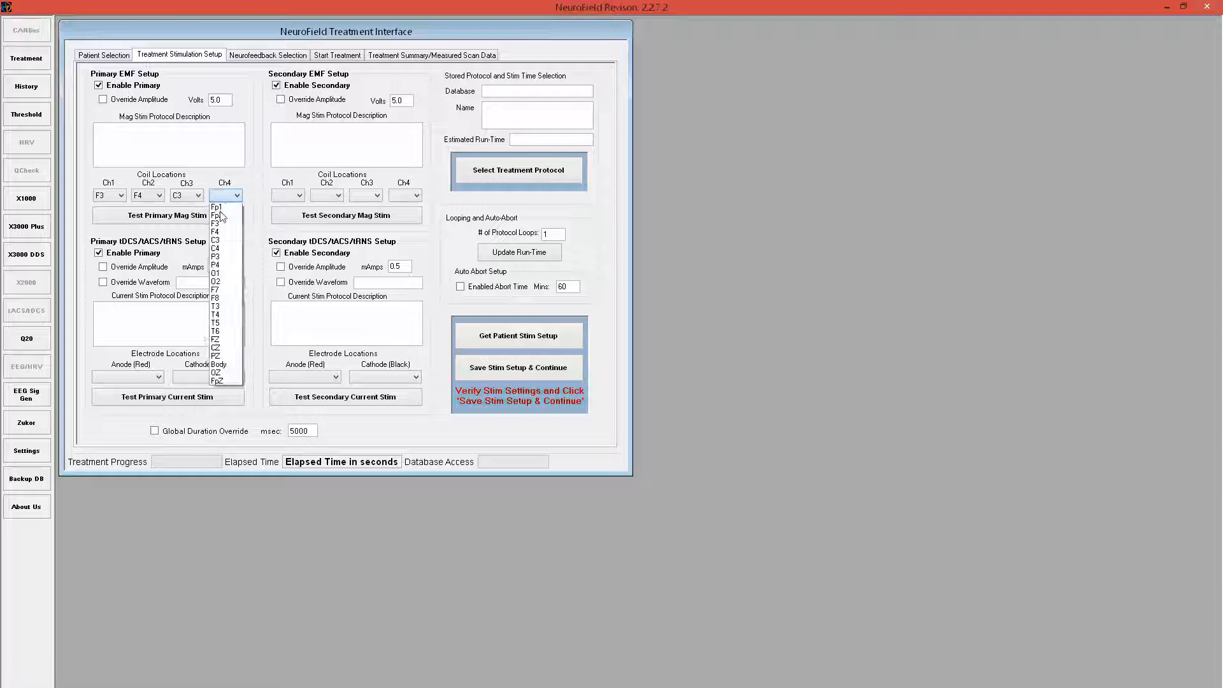
pyautogui.click(220, 250)
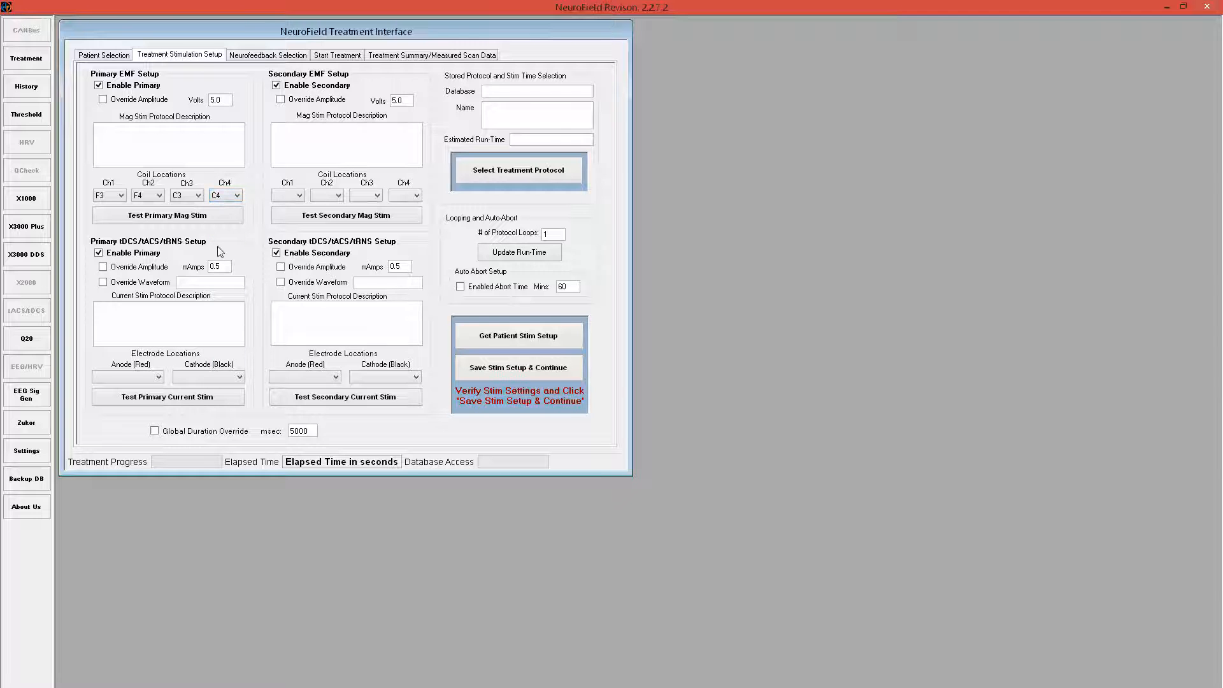
# Assign the secondary EMF coils Ch1 to Ch4 to P3, P4, O2 and O1
pyautogui.click(292, 195)
pyautogui.click(283, 256)
pyautogui.click(327, 195)
pyautogui.click(326, 265)
pyautogui.click(372, 197)
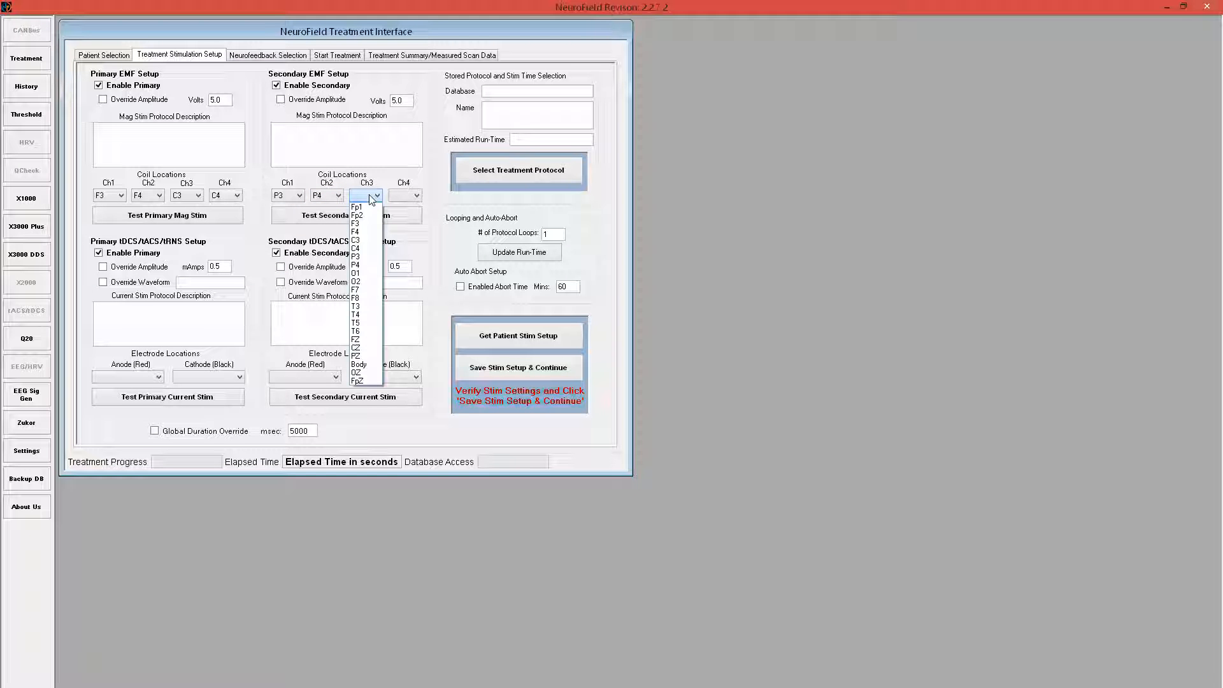
pyautogui.click(367, 282)
pyautogui.click(406, 198)
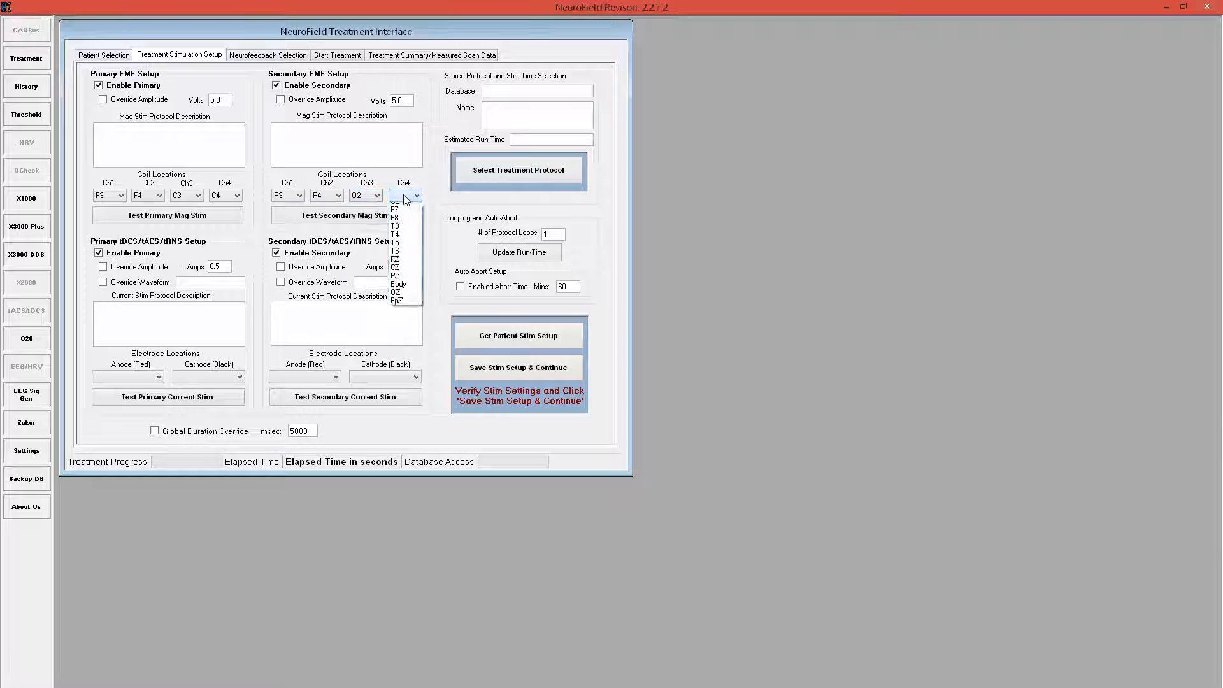
pyautogui.click(400, 276)
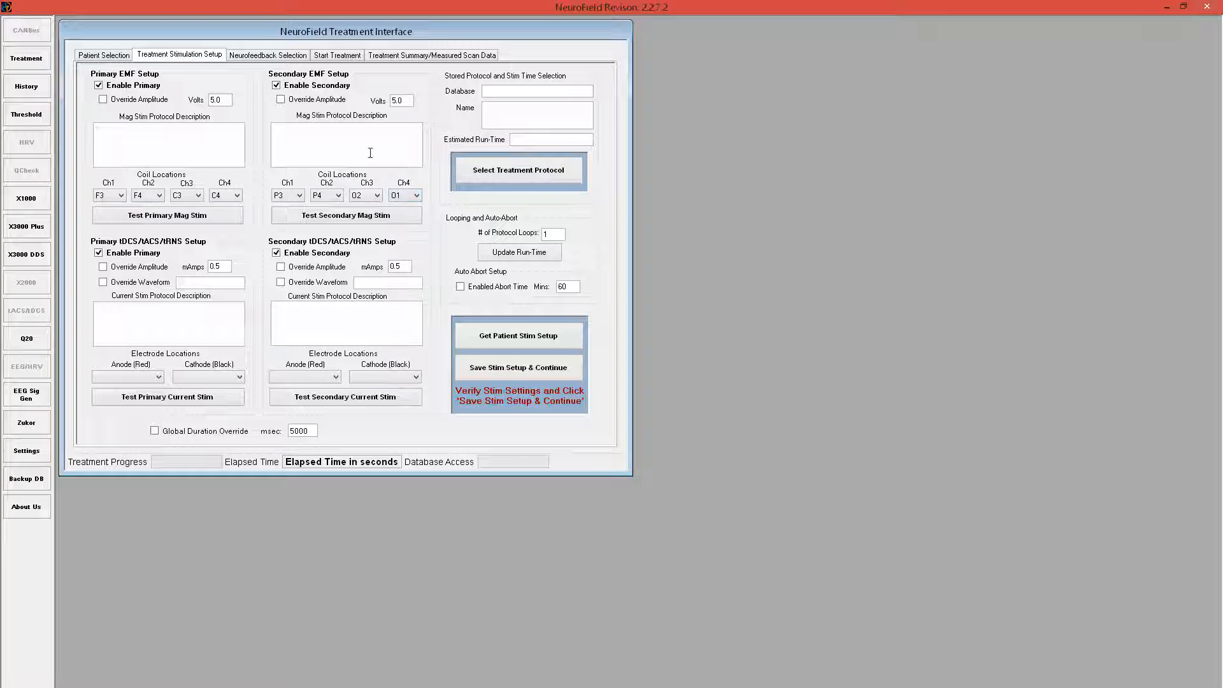
# Set the current stimulation electrodes to anode Fp1 and cathode O1 for primary, and anode Fp2 and cathode O2 for secondary
pyautogui.click(148, 377)
pyautogui.click(147, 390)
pyautogui.click(194, 379)
pyautogui.click(189, 455)
pyautogui.click(297, 378)
pyautogui.click(293, 399)
pyautogui.click(376, 381)
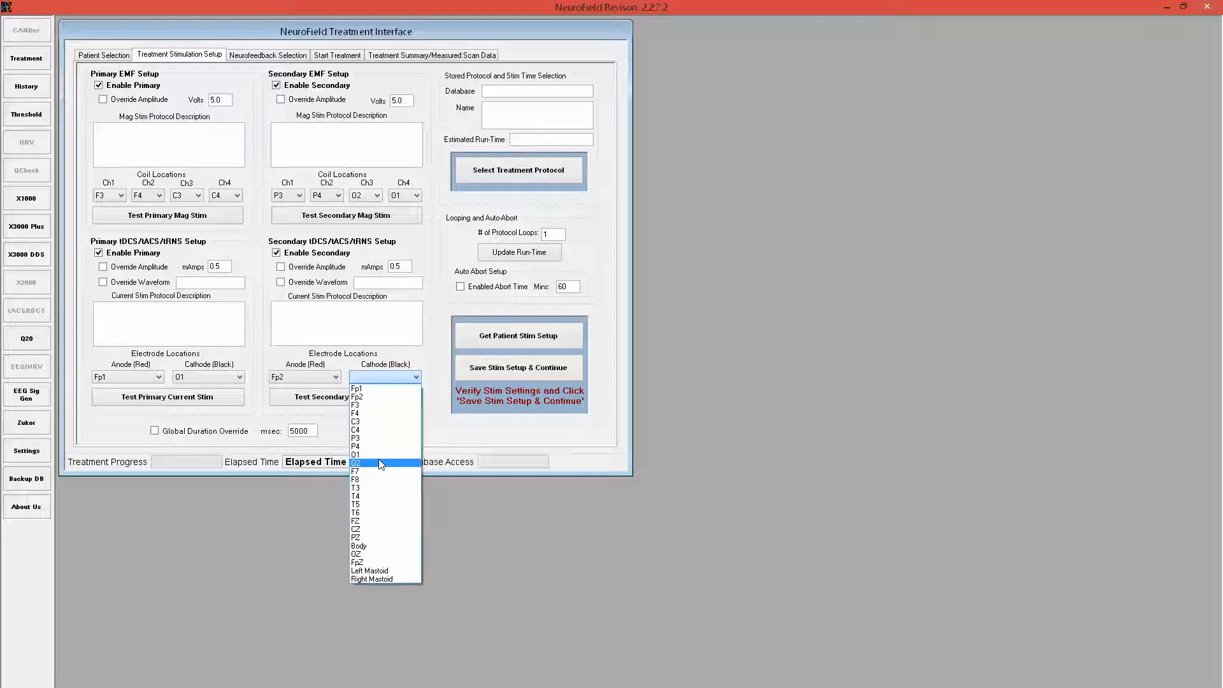
pyautogui.click(381, 464)
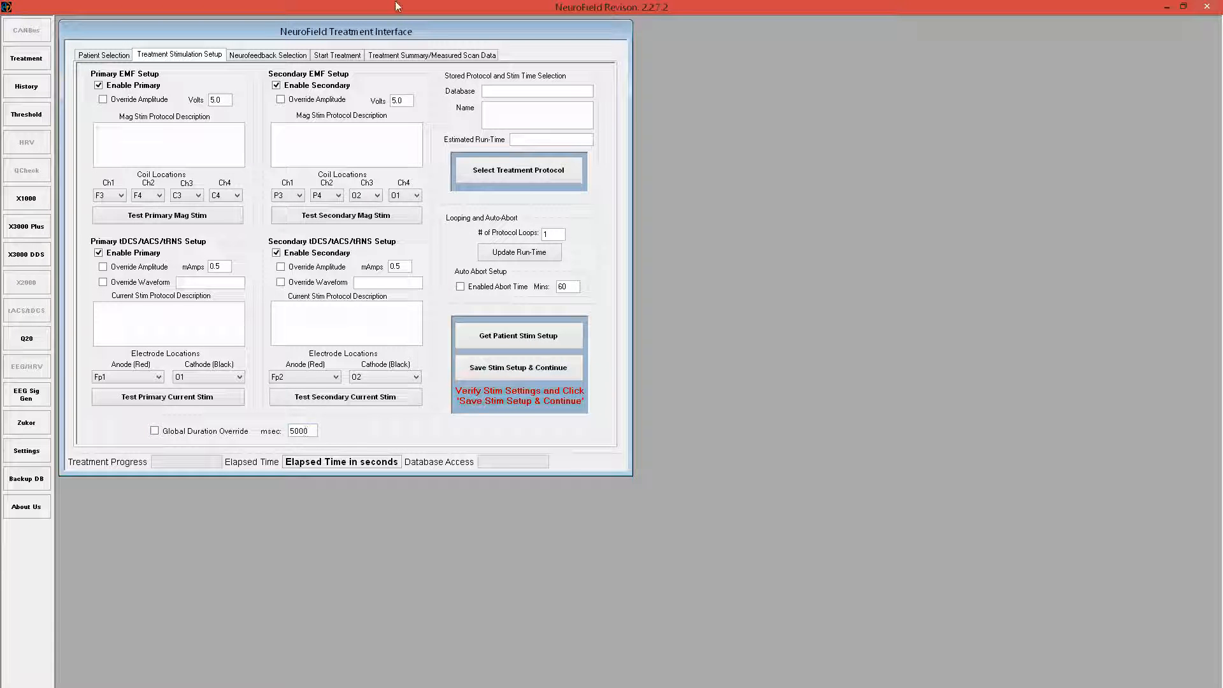
# Load the stored protocol T002 -> 1-4 HD from NeuroField_DB.accdb and save it as the treatment protocol
pyautogui.click(517, 170)
pyautogui.click(455, 196)
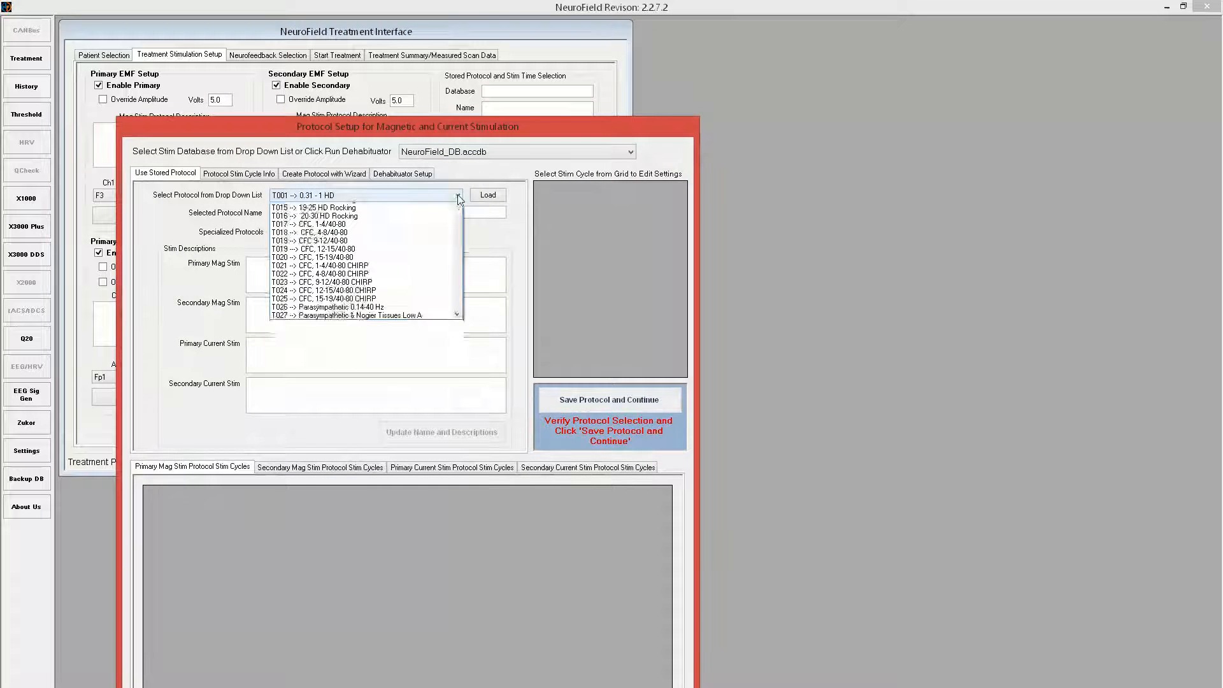
pyautogui.click(434, 217)
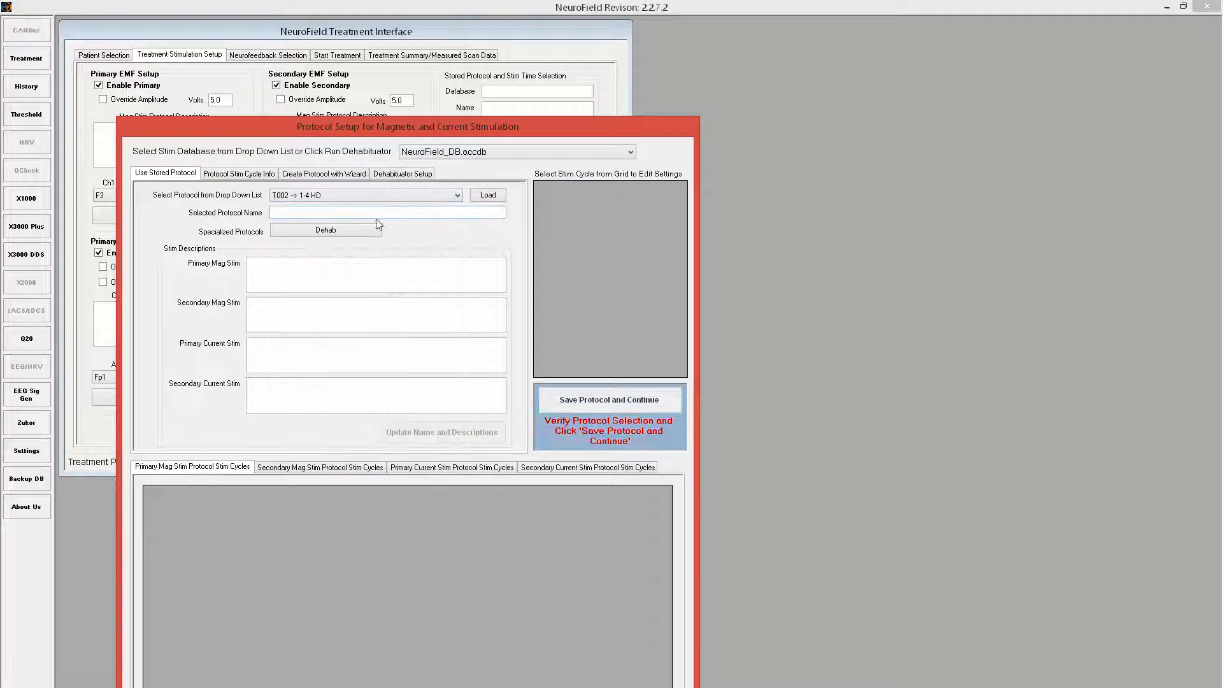
pyautogui.click(486, 198)
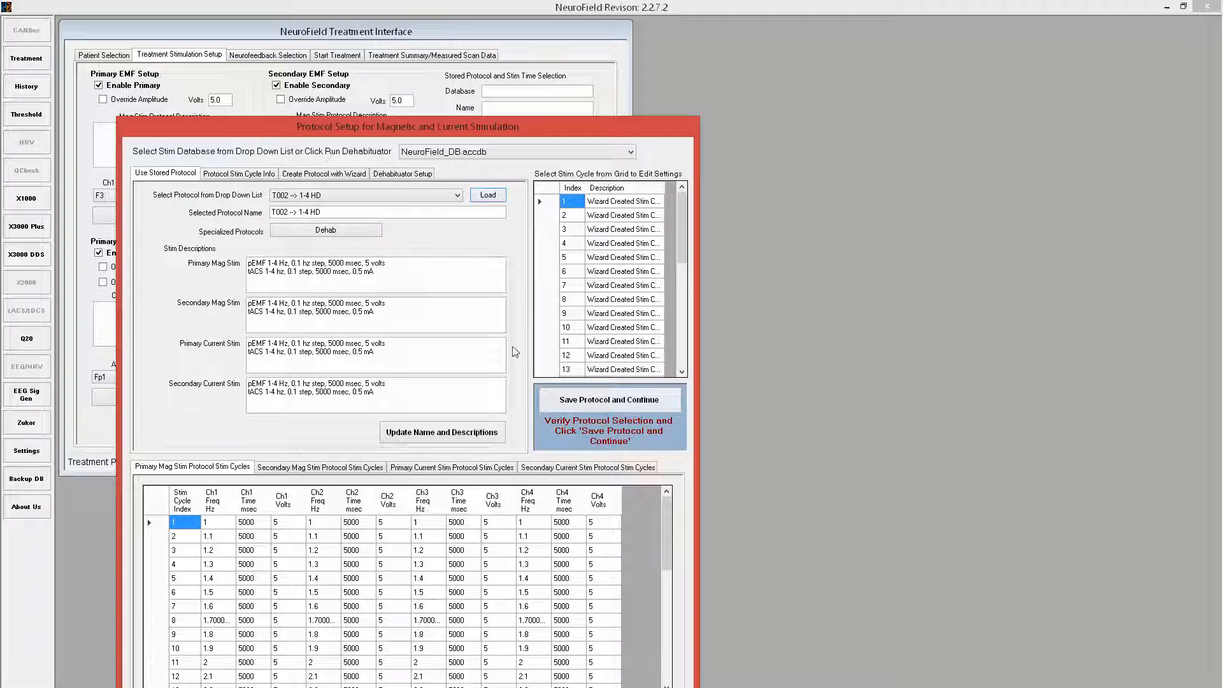
pyautogui.click(577, 408)
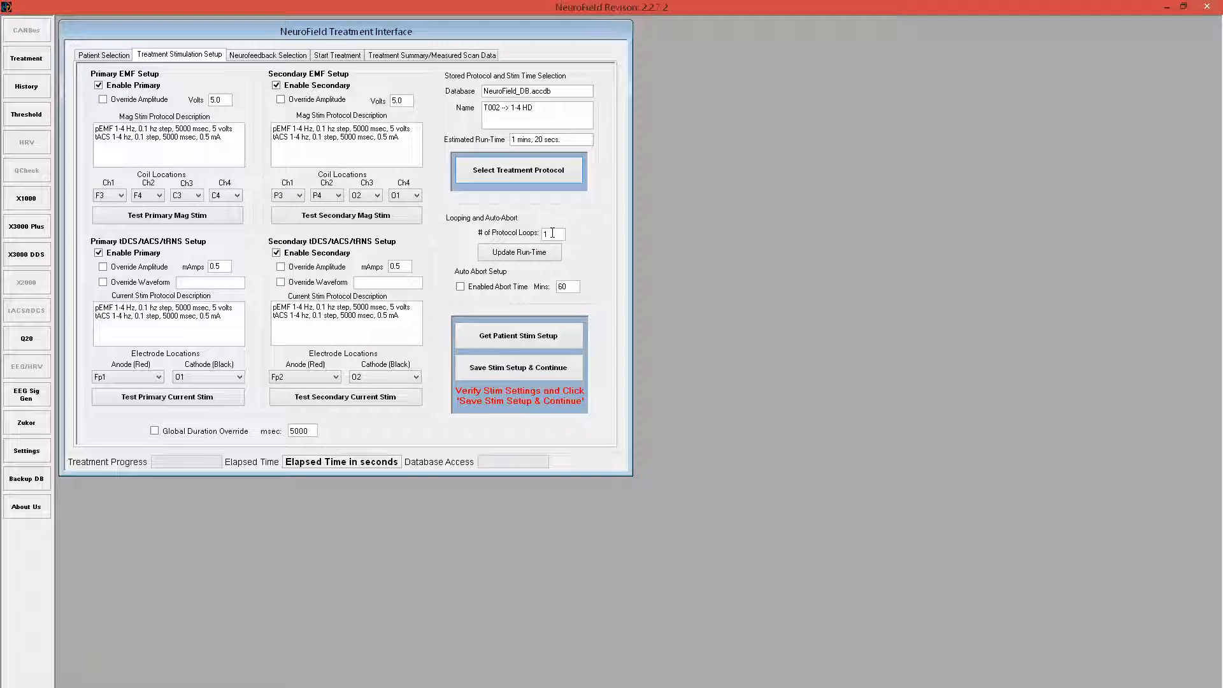
# Set the number of protocol loops to 3, update the run-time, and save the stimulation setup
pyautogui.doubleClick(553, 234)
pyautogui.write('3')
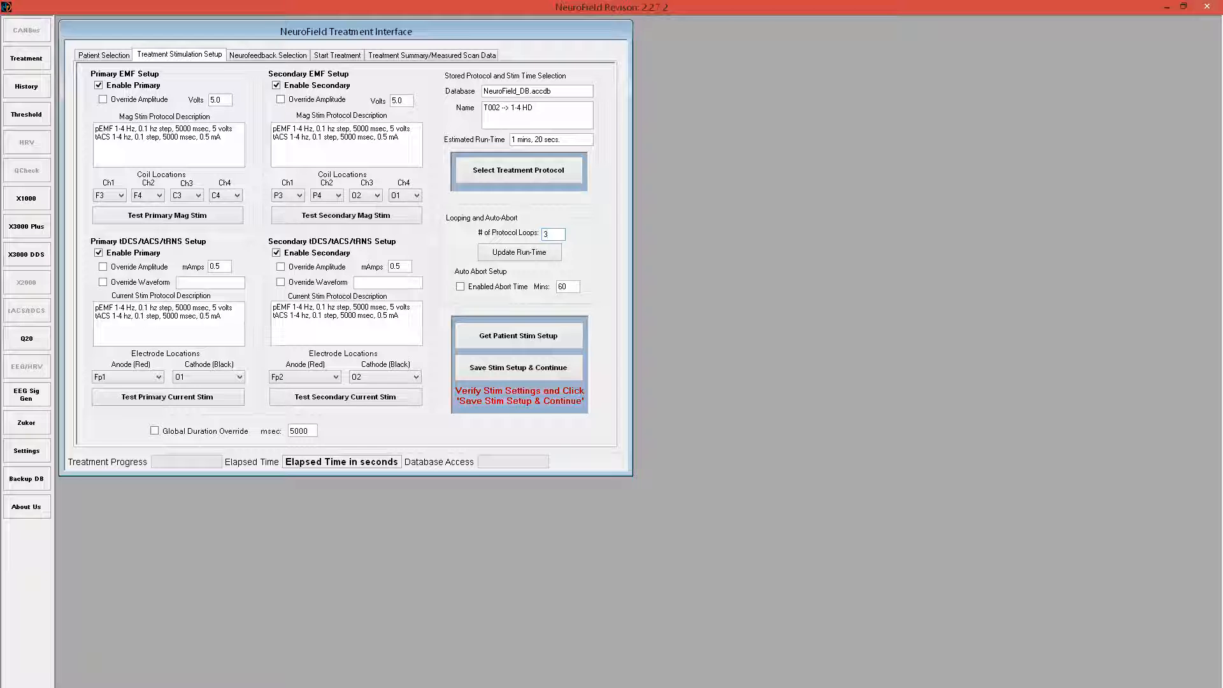
pyautogui.click(537, 260)
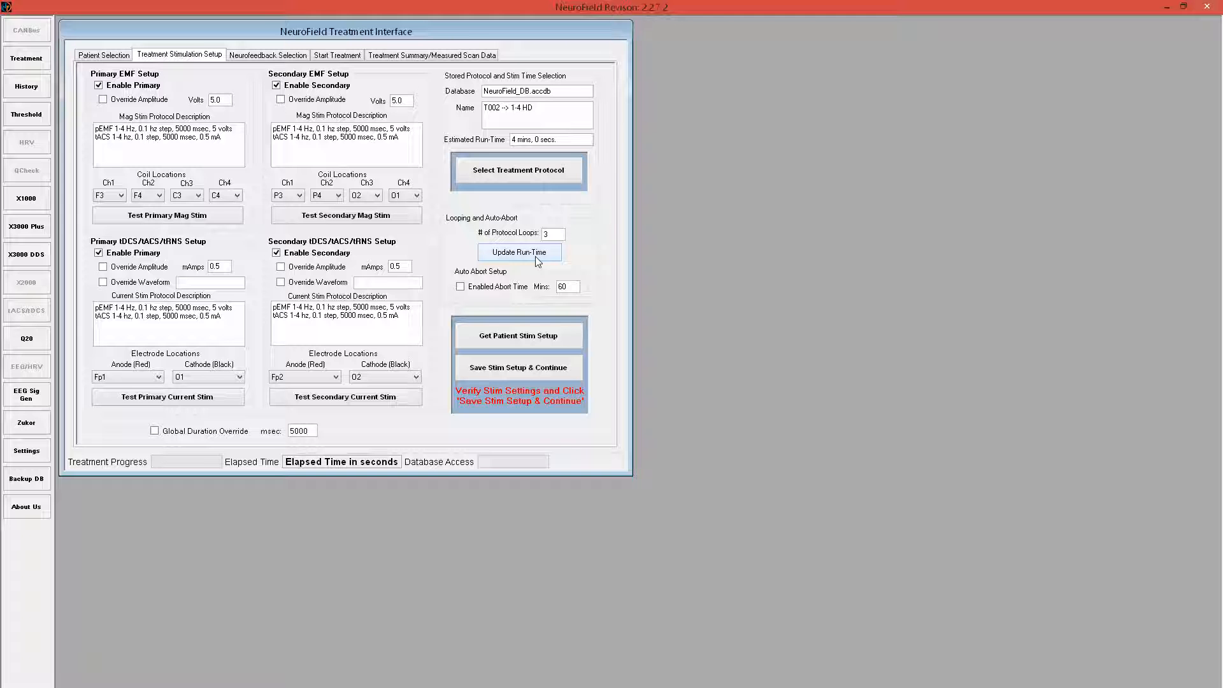
pyautogui.click(480, 368)
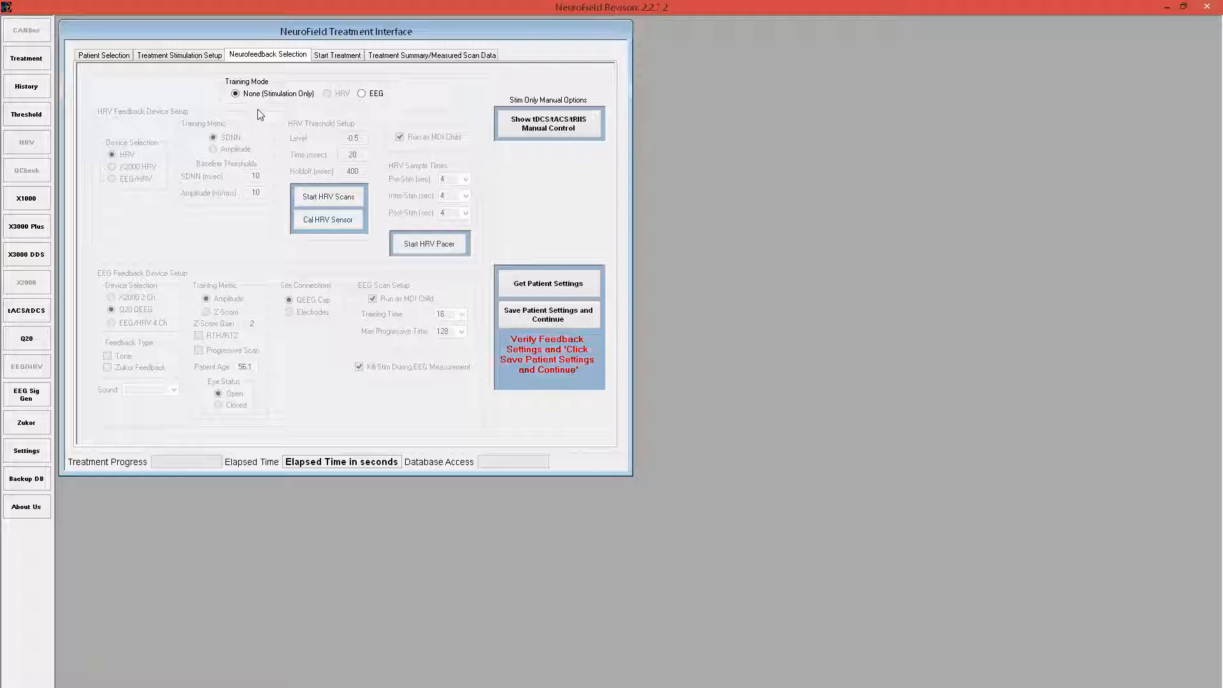
# Configure EEG training with Zukor feedback, the Z-Score metric and RTH/RTZ enabled, using QEEG Cap as the site connection
pyautogui.click(368, 94)
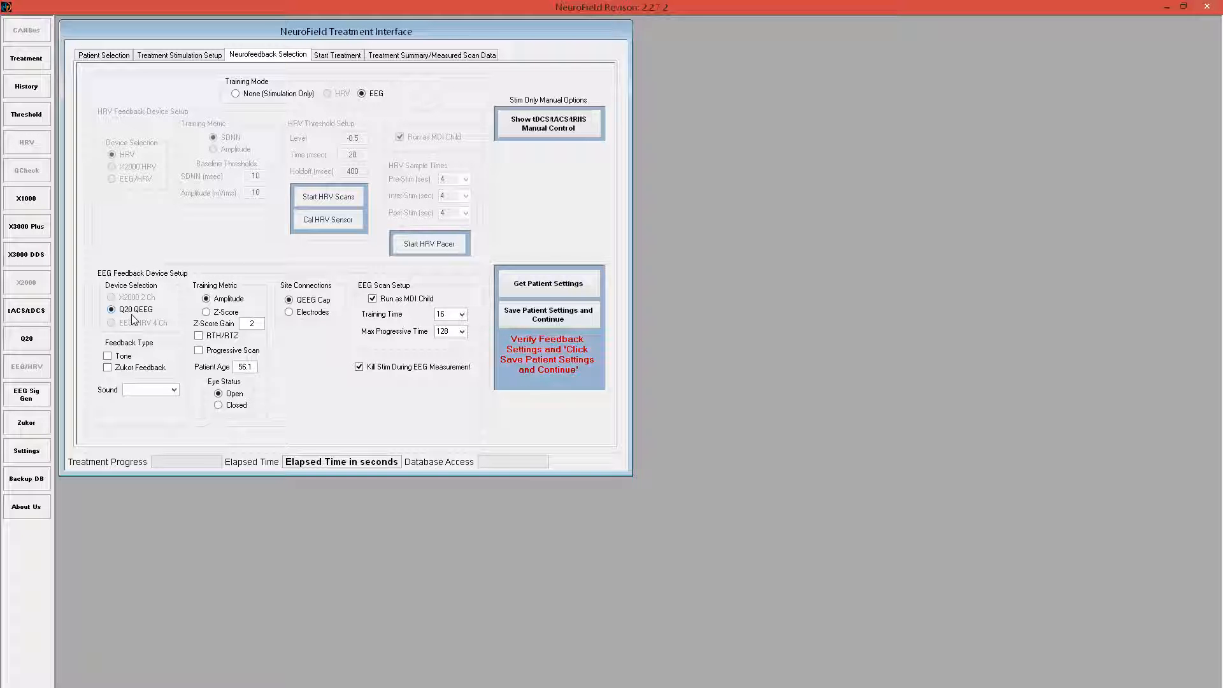
pyautogui.click(134, 369)
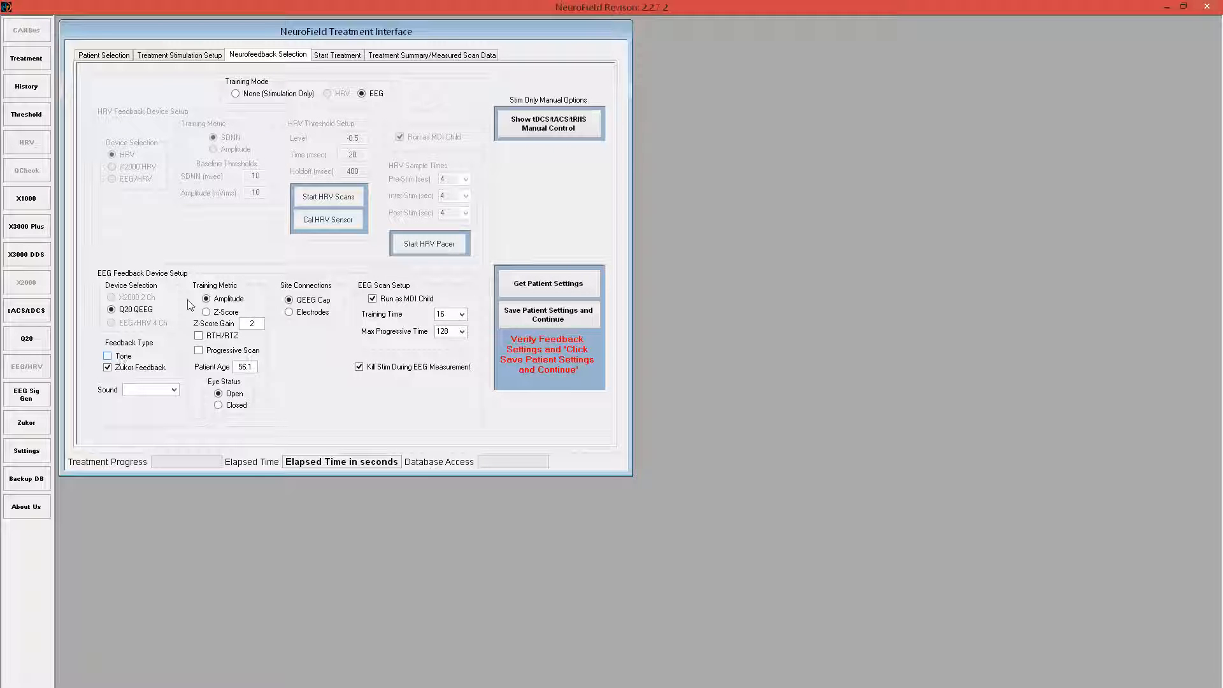
pyautogui.click(222, 314)
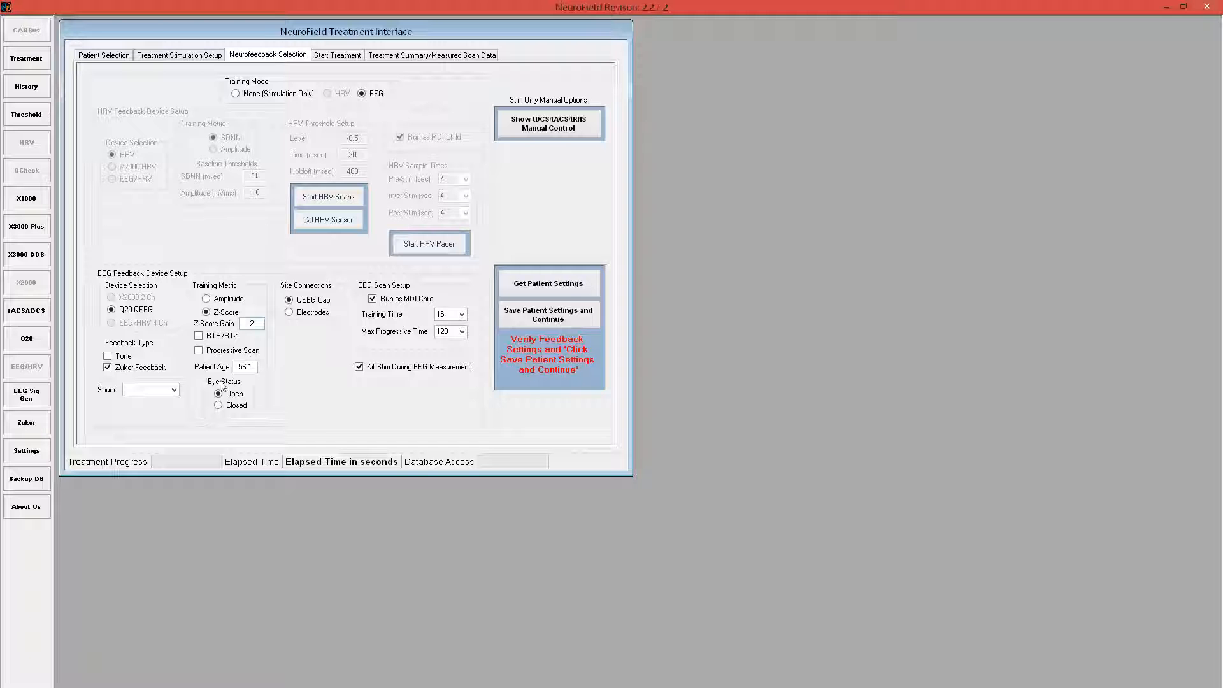
pyautogui.click(233, 339)
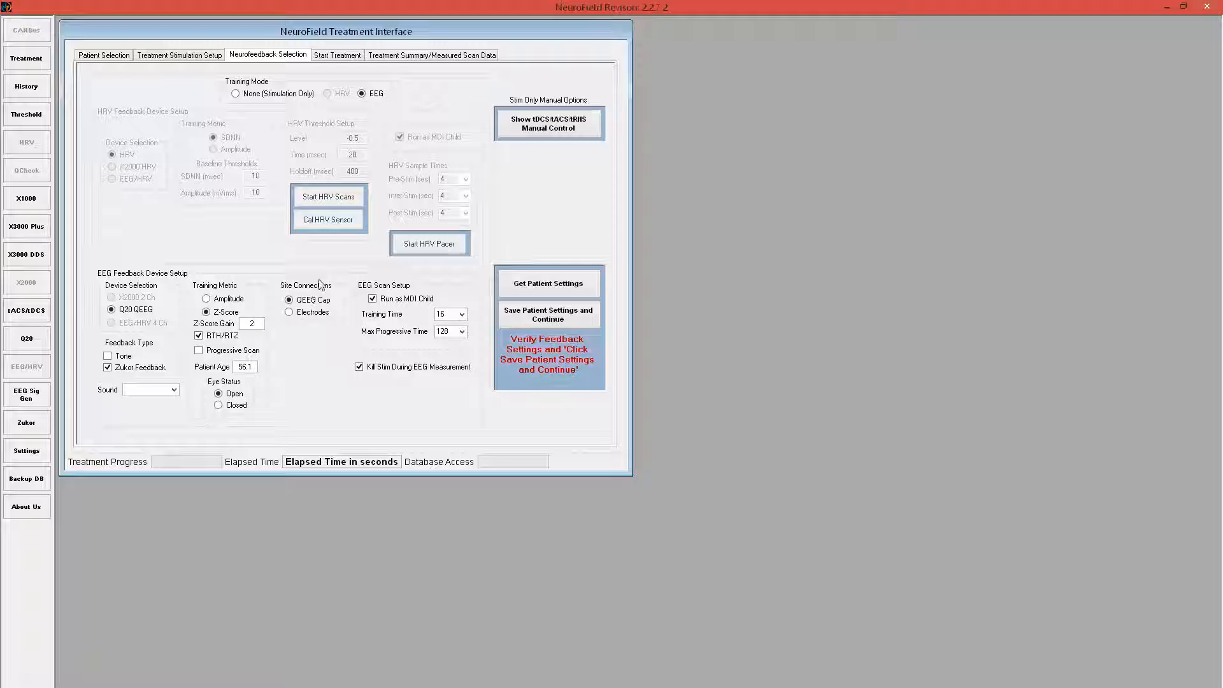
pyautogui.click(312, 315)
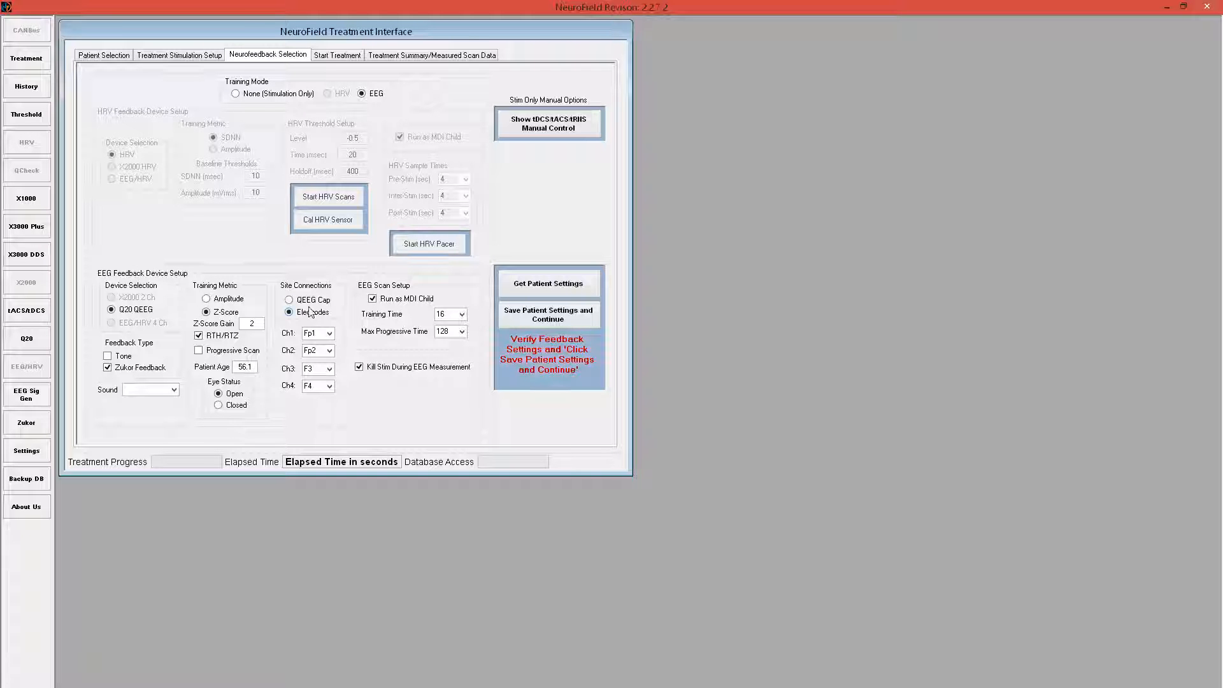
pyautogui.click(310, 303)
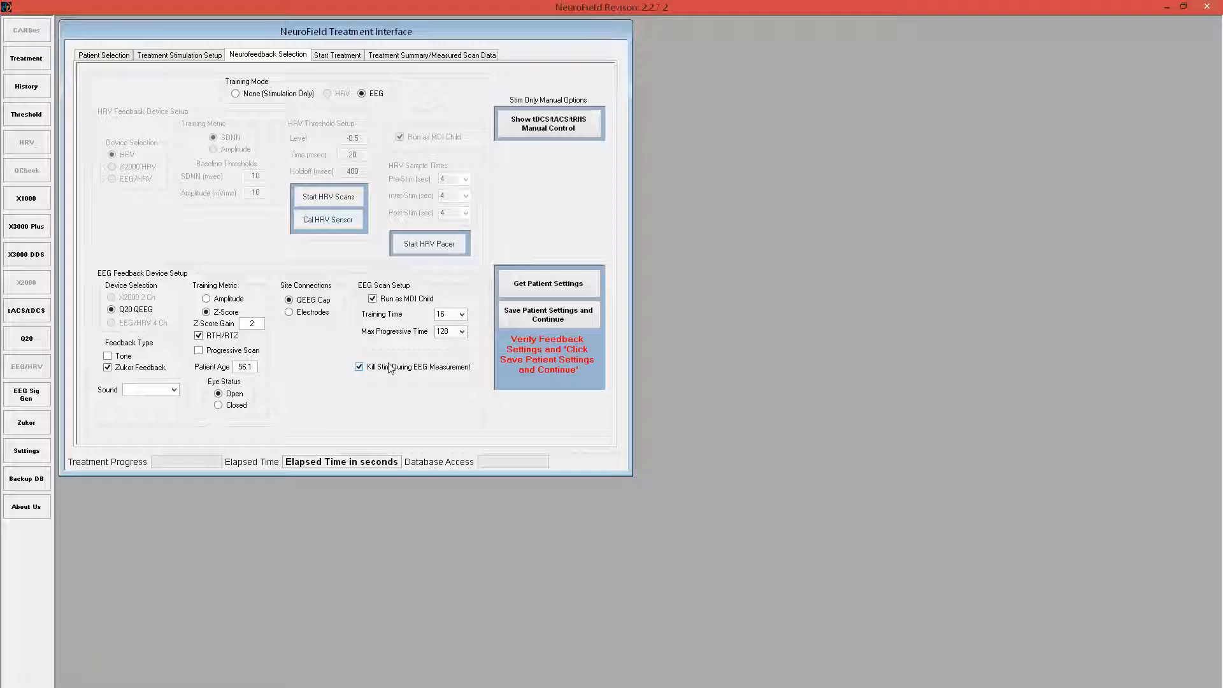
# Set the EEG training time to 32, save the patient settings, and continue to threshold setup
pyautogui.click(463, 315)
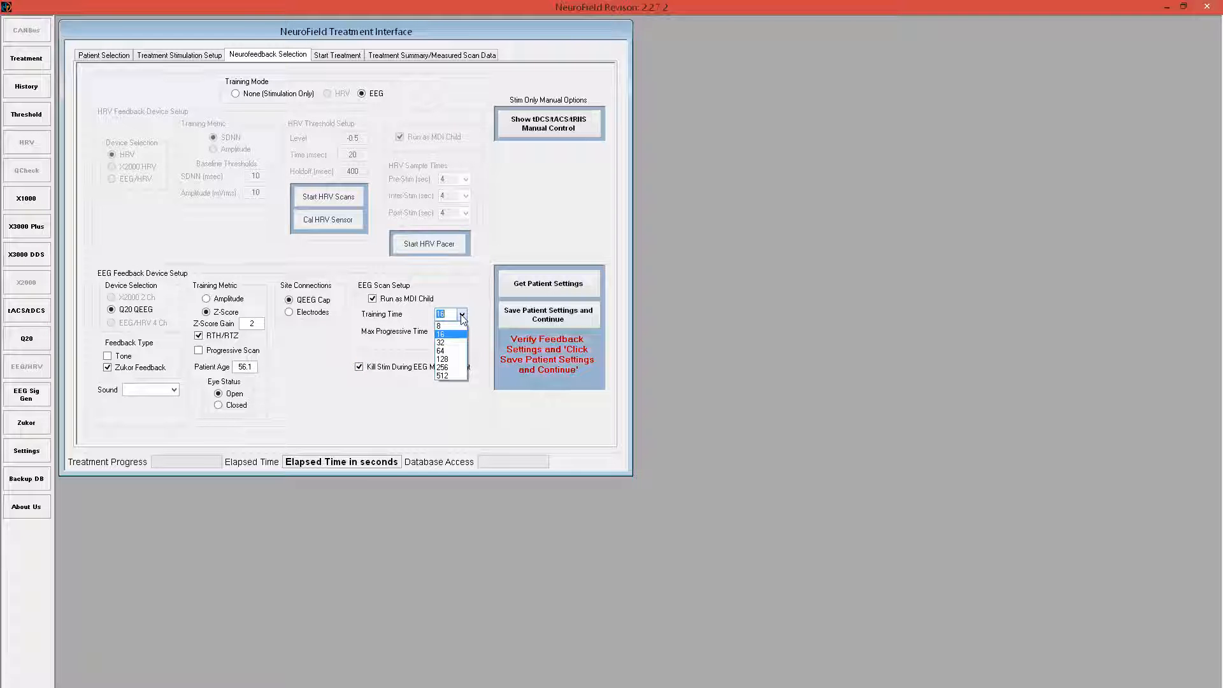
pyautogui.click(451, 343)
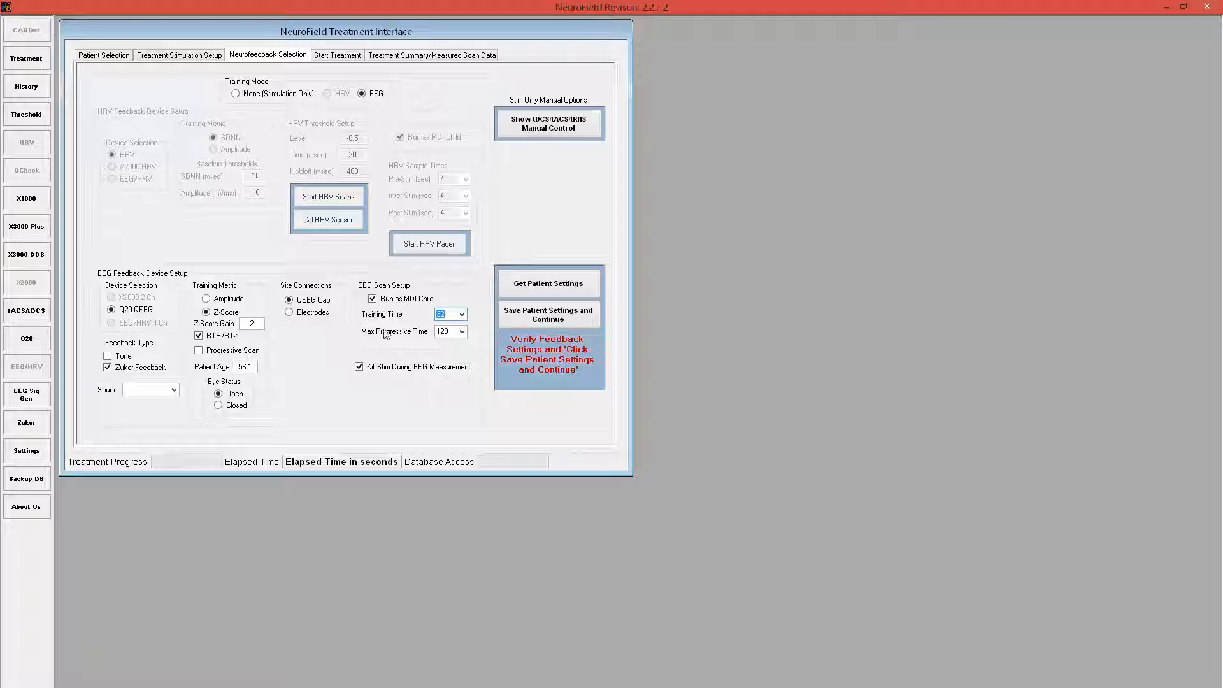
pyautogui.press('Tab')
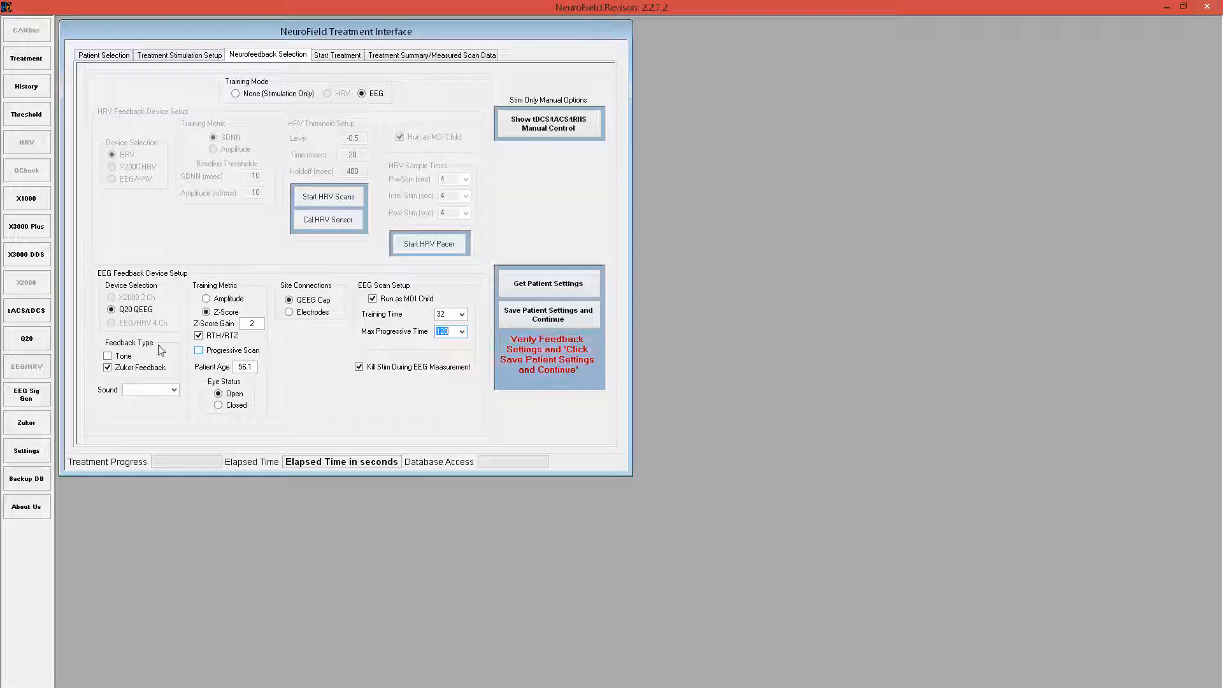
pyautogui.click(560, 320)
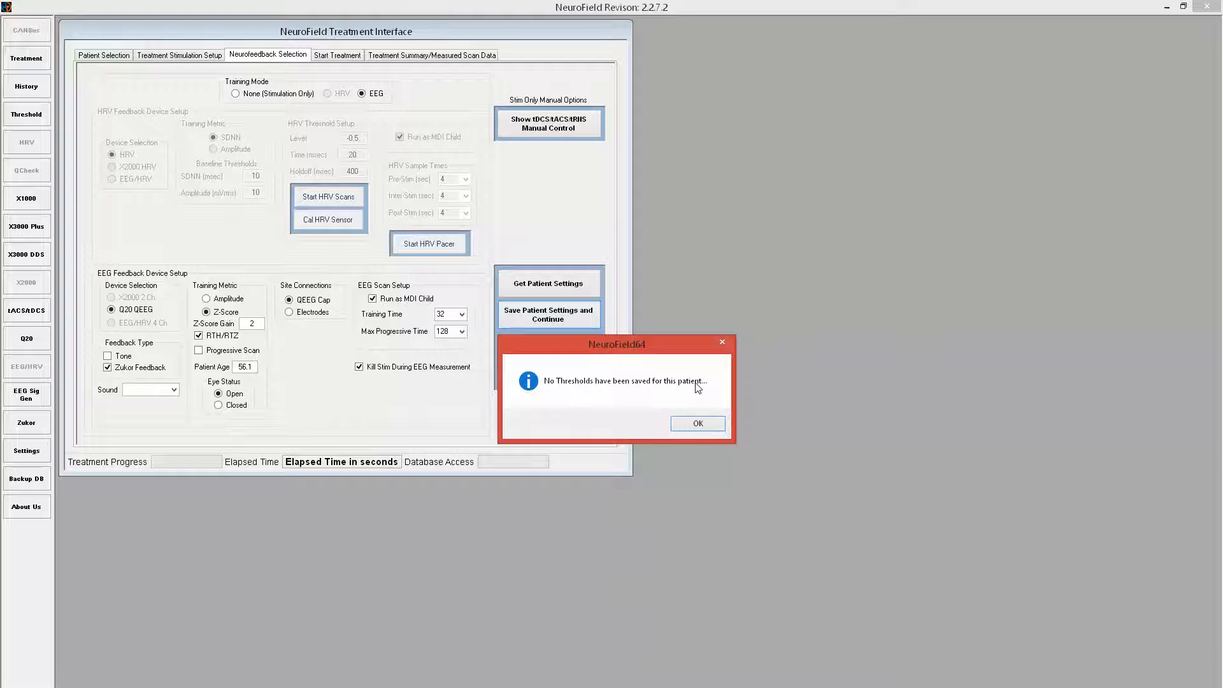
pyautogui.click(689, 426)
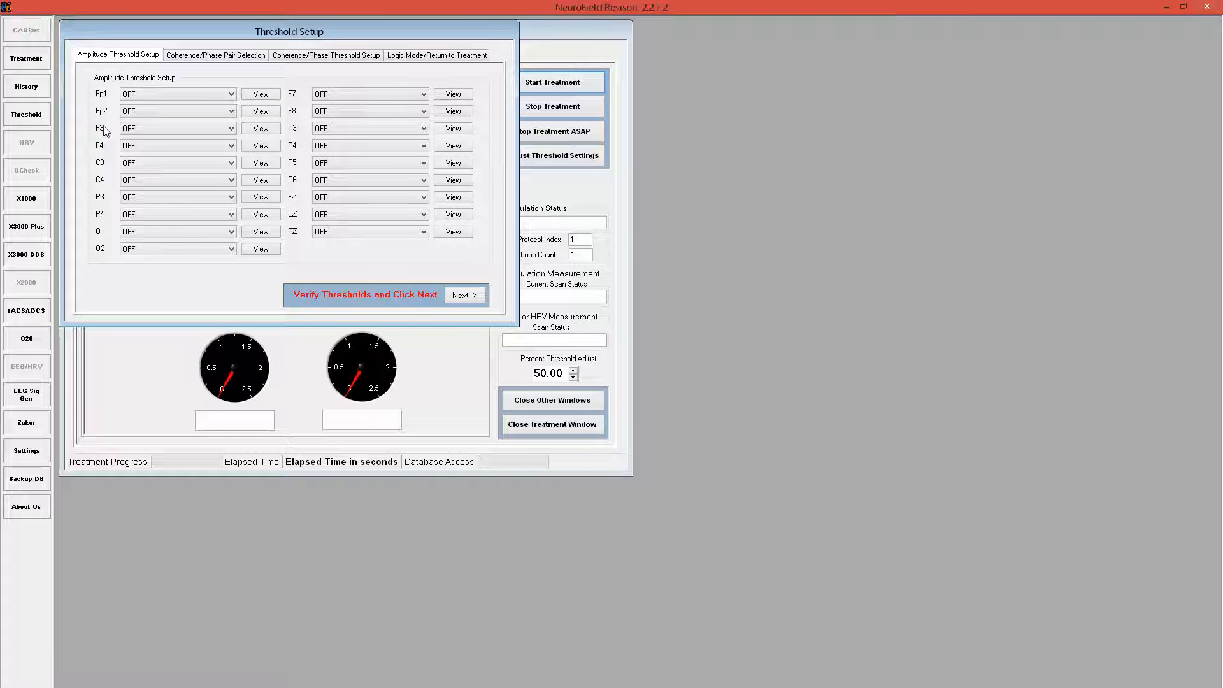
# Set the amplitude thresholds for sites F3, F4, C3 and C4 to Delta 1 to -1
pyautogui.click(182, 129)
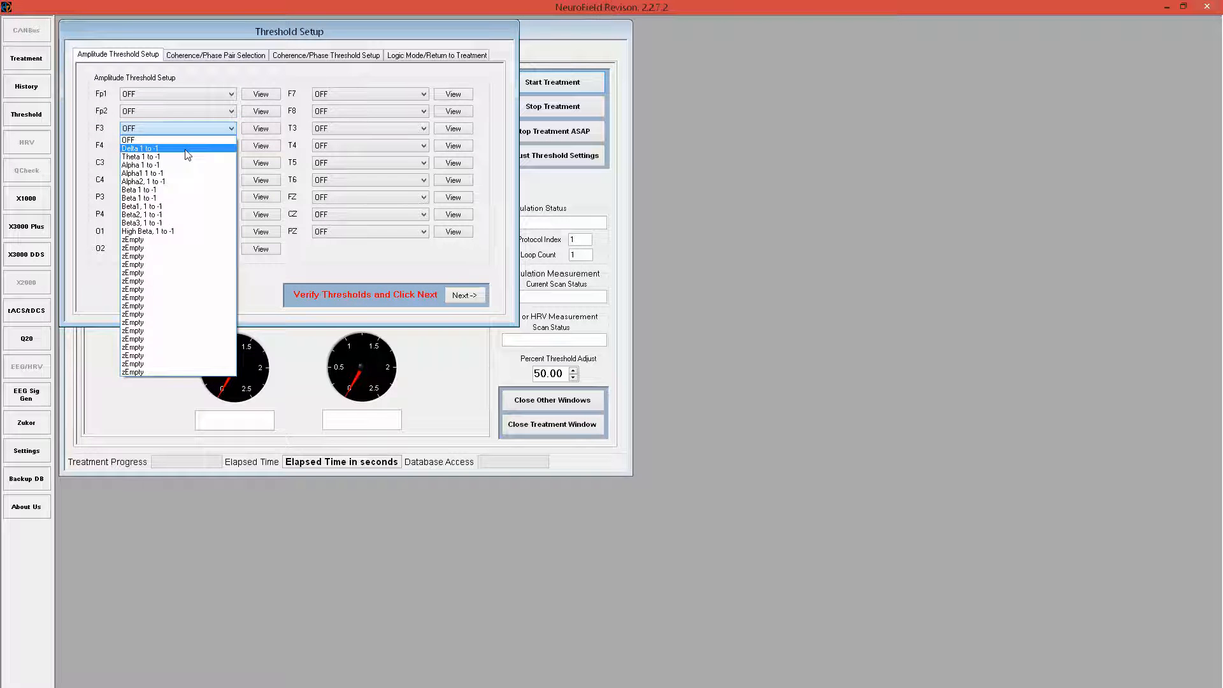
pyautogui.click(186, 148)
pyautogui.click(143, 148)
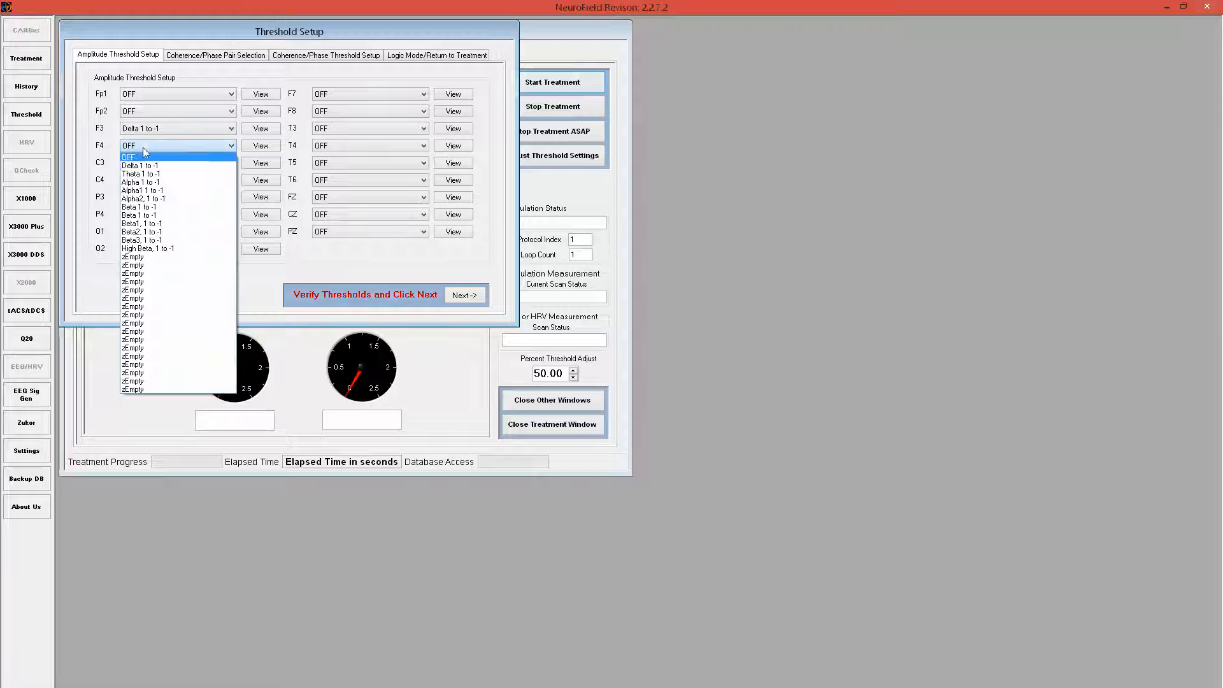
pyautogui.click(148, 167)
pyautogui.click(147, 168)
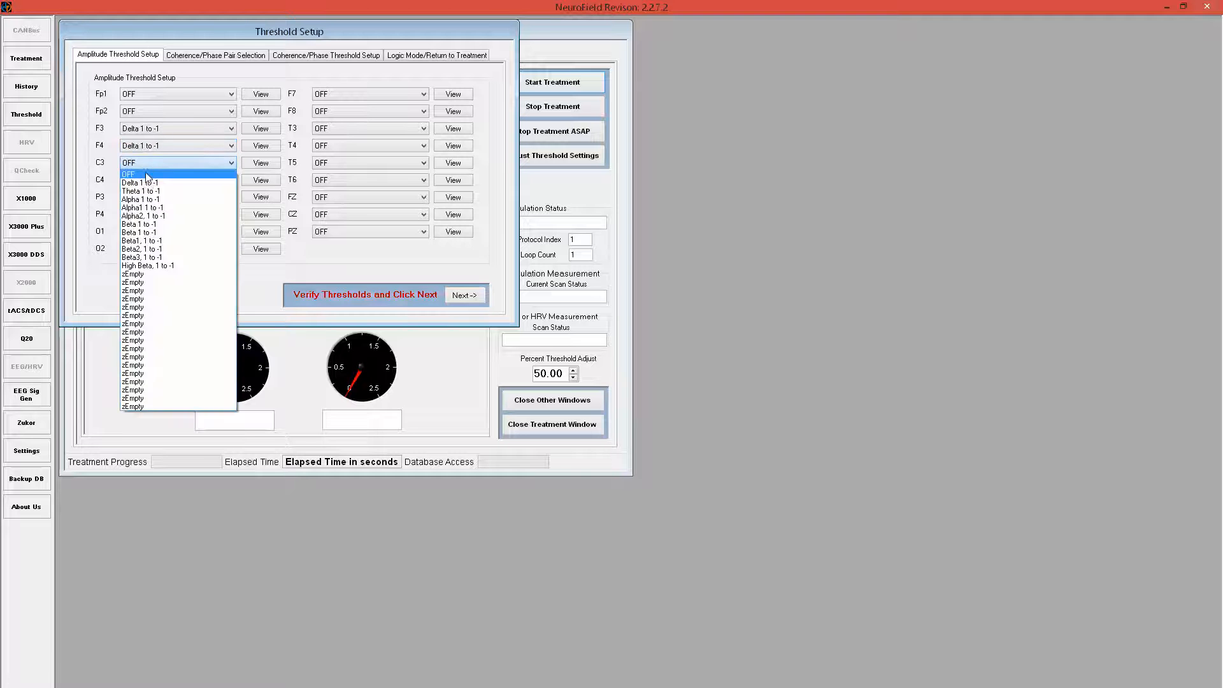
pyautogui.click(148, 184)
pyautogui.click(147, 181)
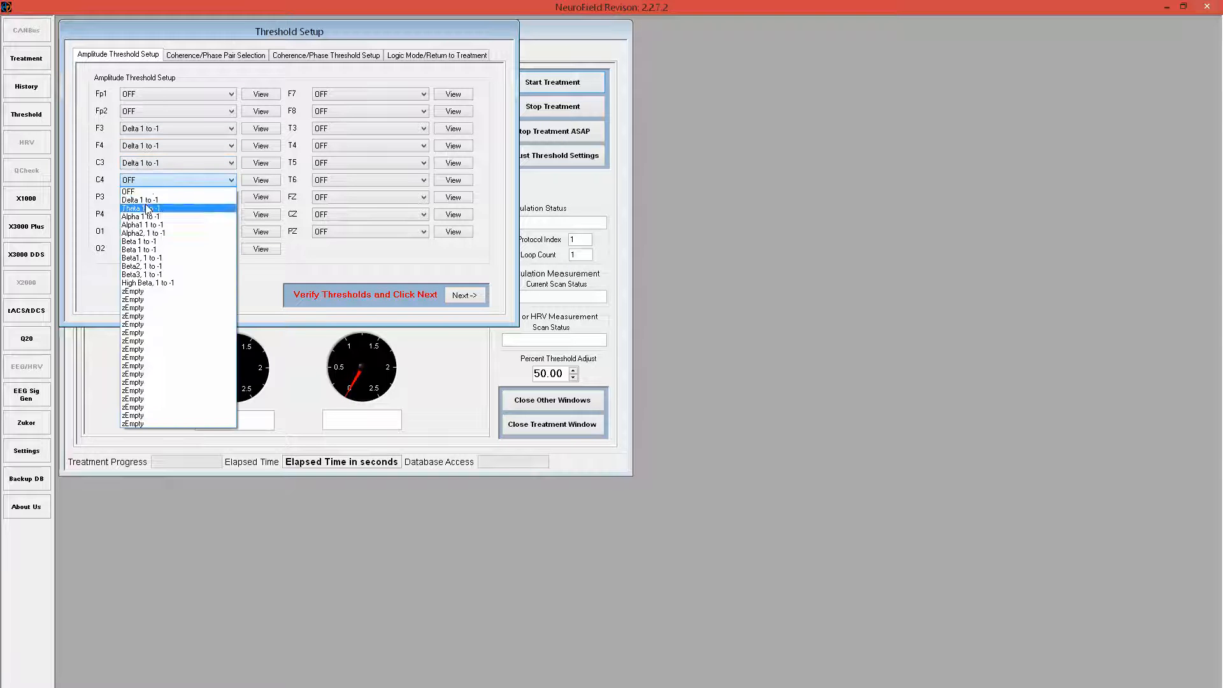
pyautogui.click(146, 199)
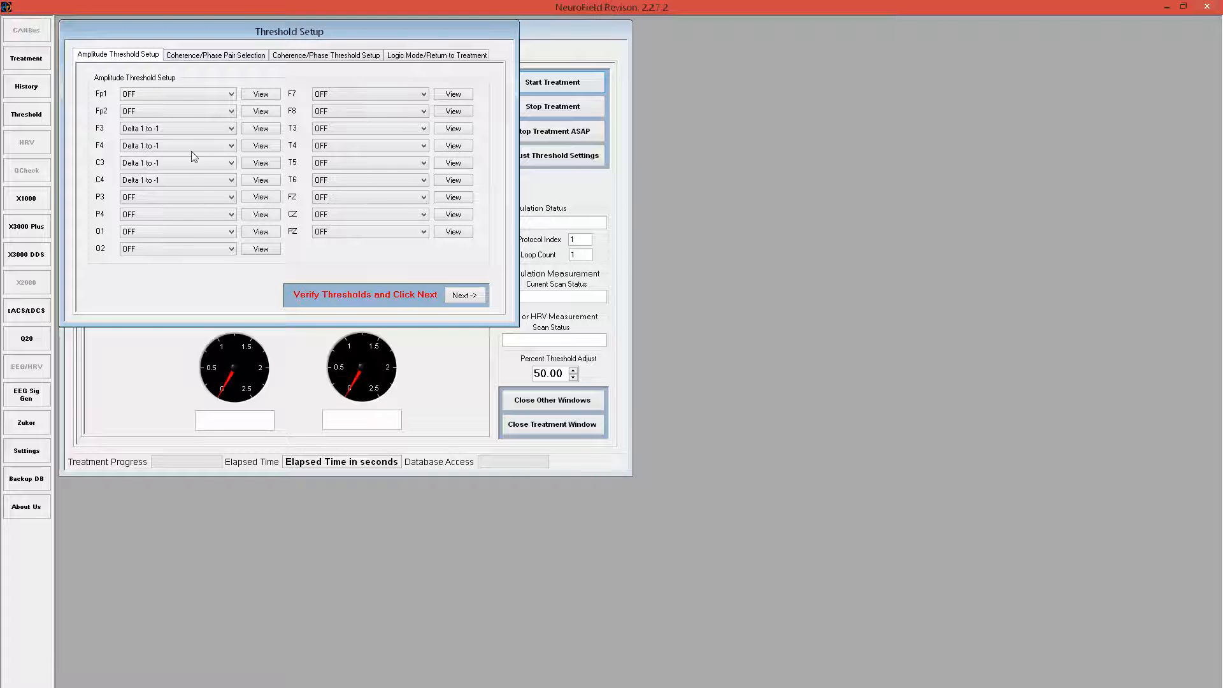
# Set the FZ, CZ and PZ amplitude thresholds to Delta 1 to -1 and continue to coherence/phase pair selection
pyautogui.click(324, 195)
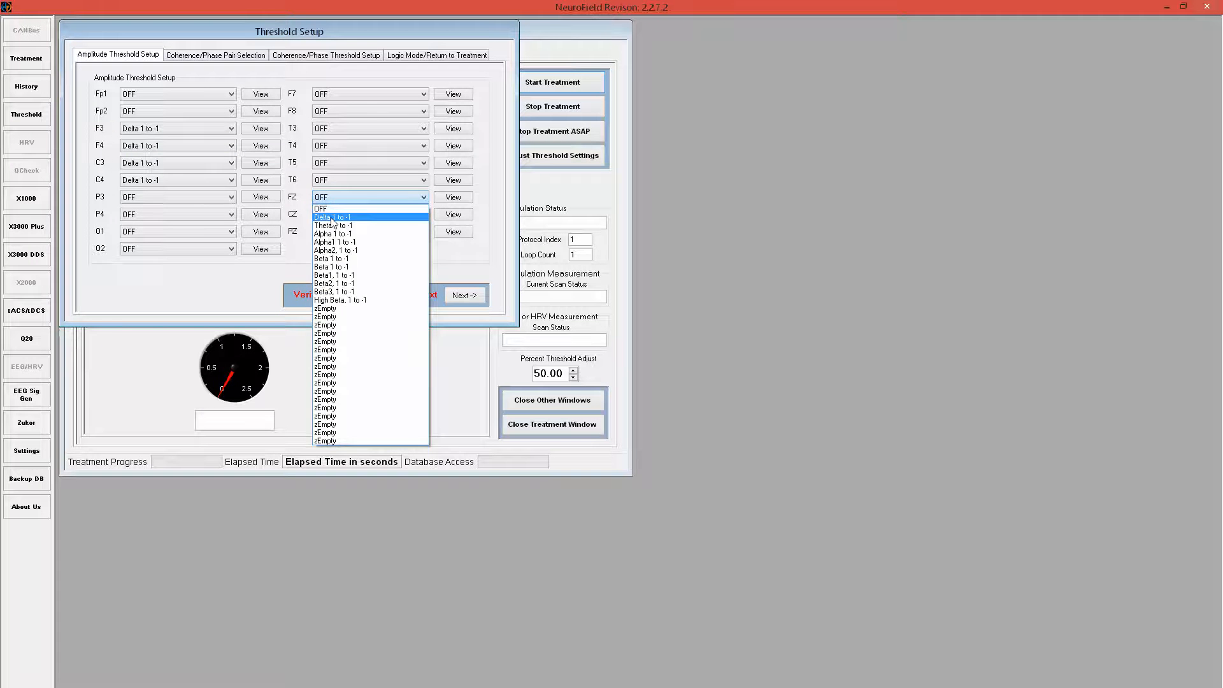
pyautogui.click(332, 217)
pyautogui.click(330, 214)
pyautogui.click(332, 234)
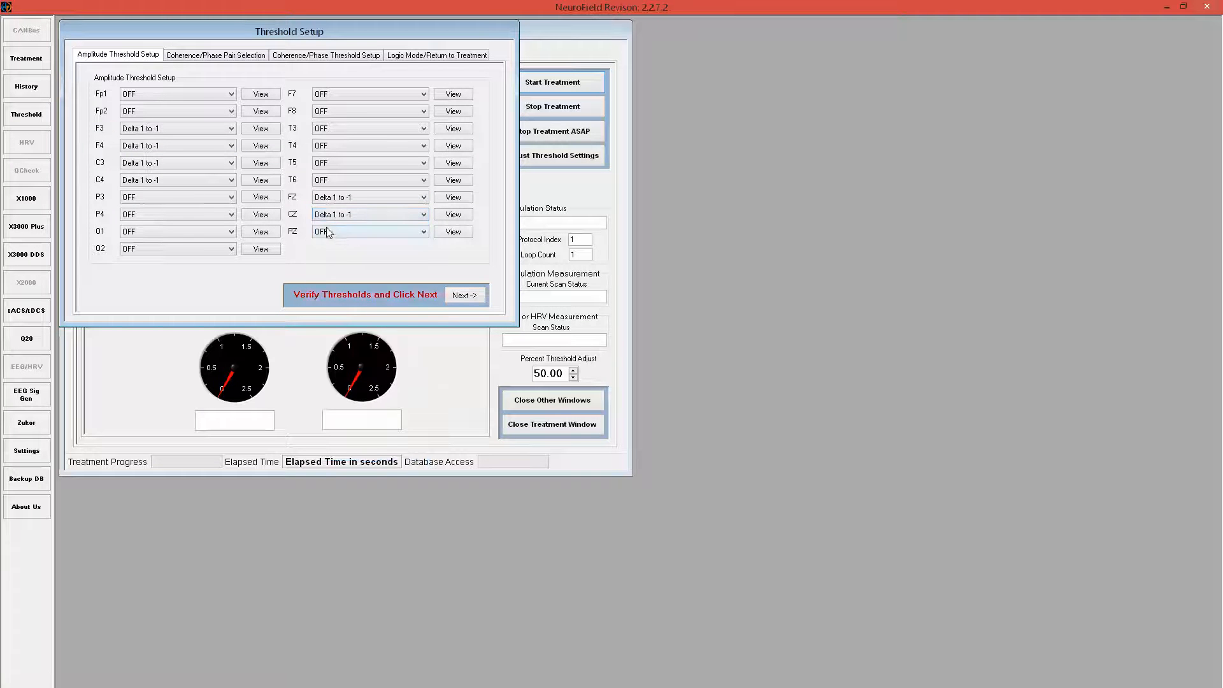
pyautogui.click(328, 234)
pyautogui.click(327, 250)
pyautogui.click(462, 295)
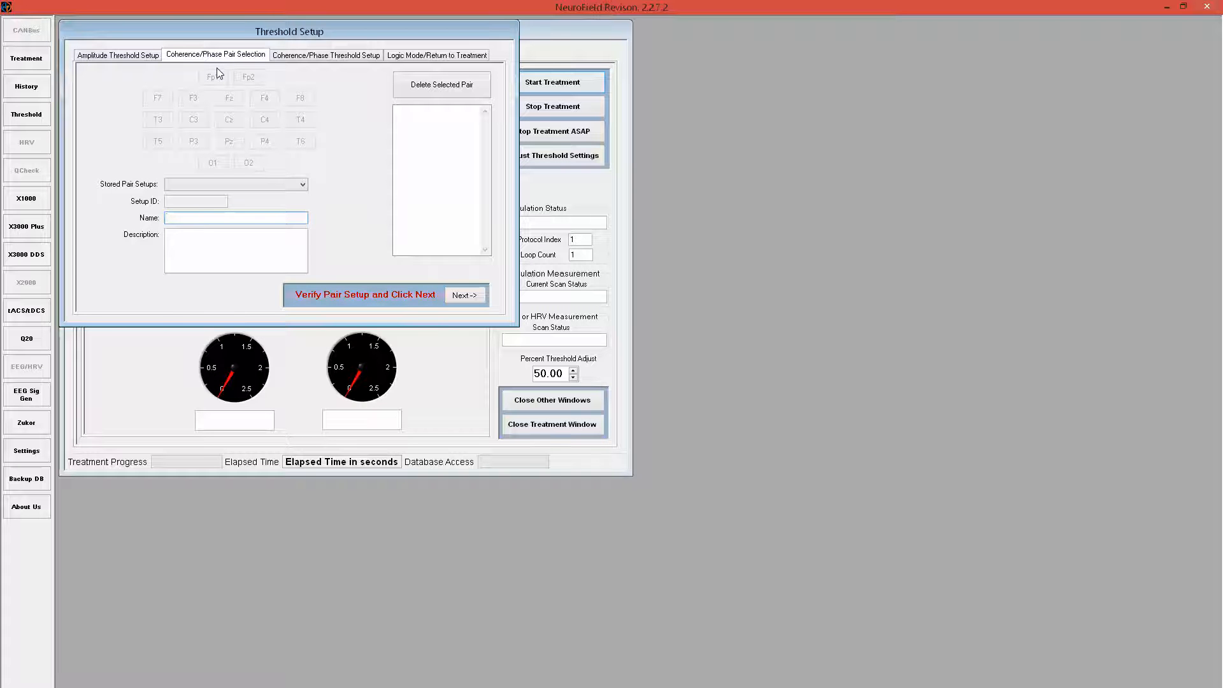
# Choose the empty stored pair setup with ID 3 and name it testt
pyautogui.click(284, 184)
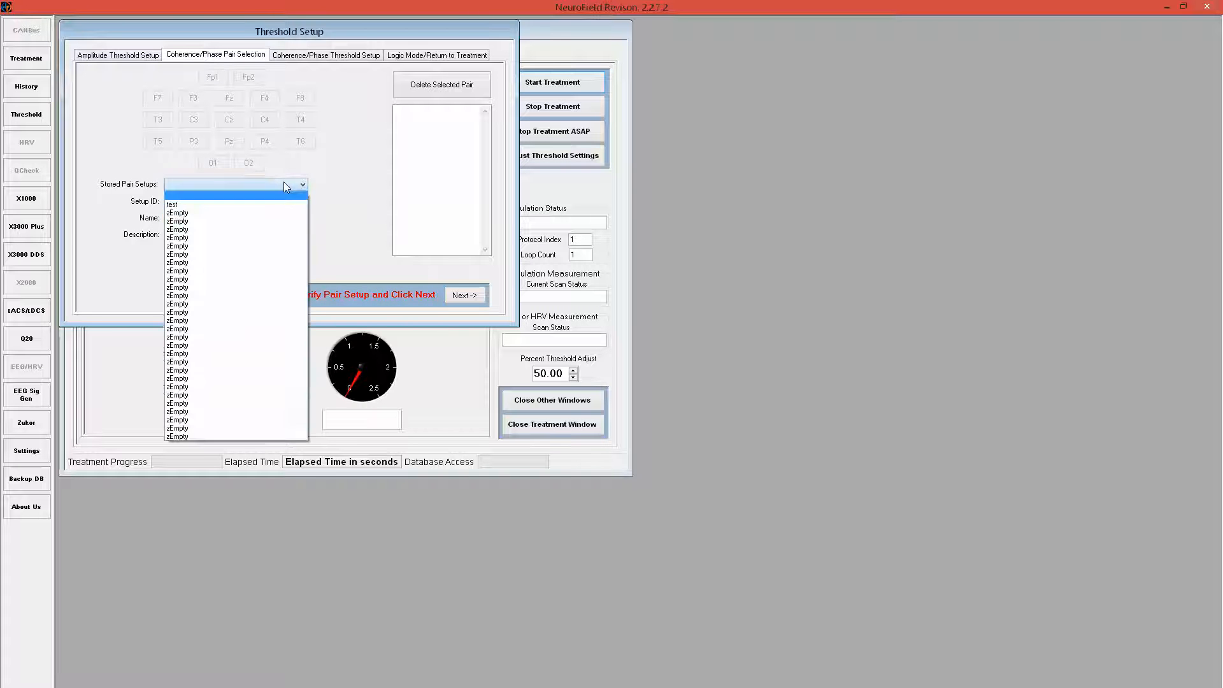
pyautogui.click(264, 214)
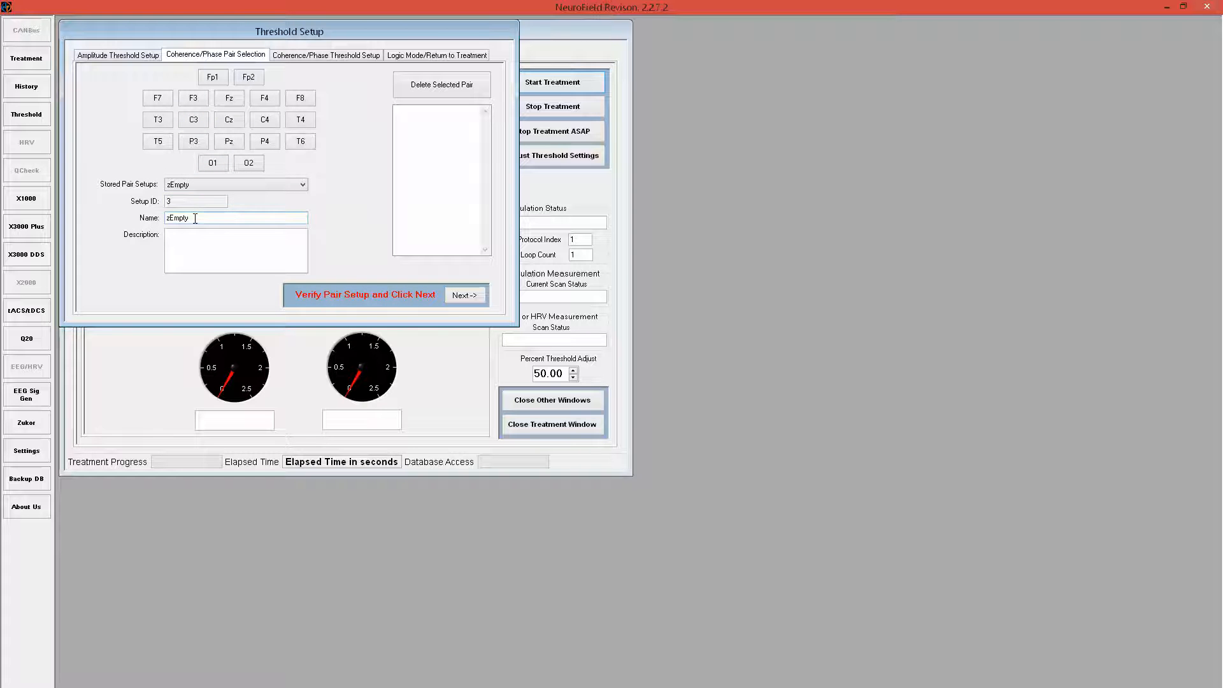
pyautogui.moveTo(192, 218); pyautogui.dragTo(164, 219)
pyautogui.write('testt')
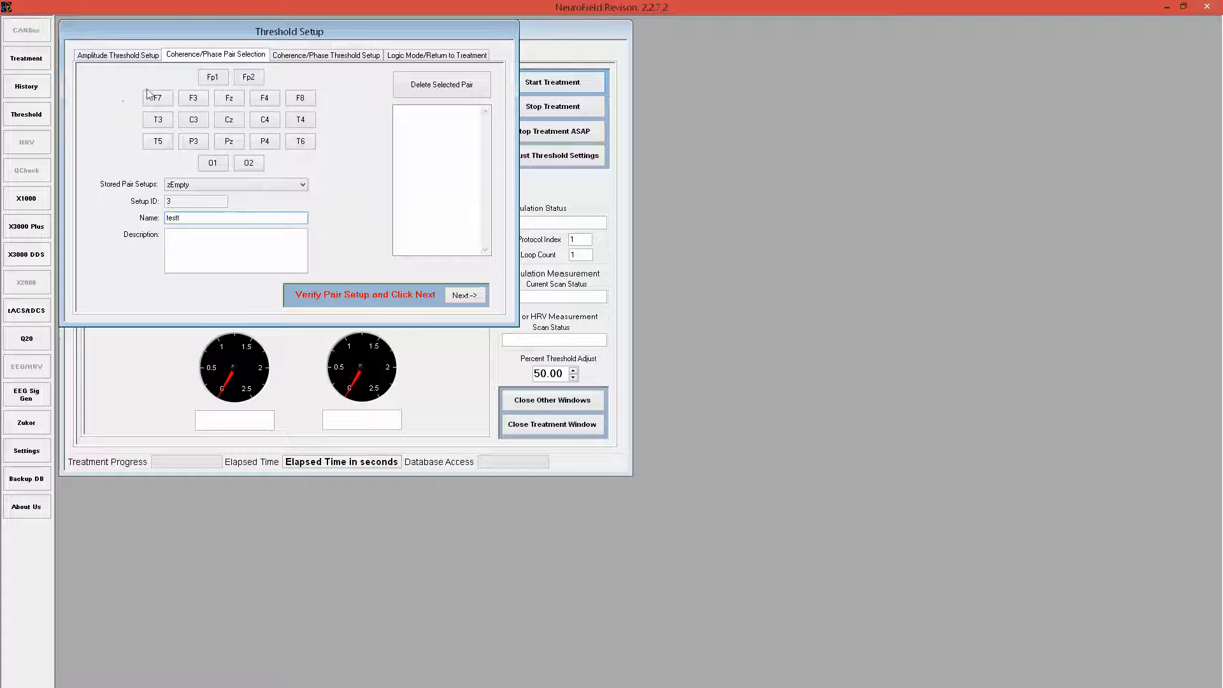
# Add the coherence/phase pairs Fp1-O1, Fp2-O2, F3-P3 and F4-P4, and continue to their threshold setup
pyautogui.click(212, 77)
pyautogui.click(206, 164)
pyautogui.click(248, 79)
pyautogui.click(248, 163)
pyautogui.click(193, 99)
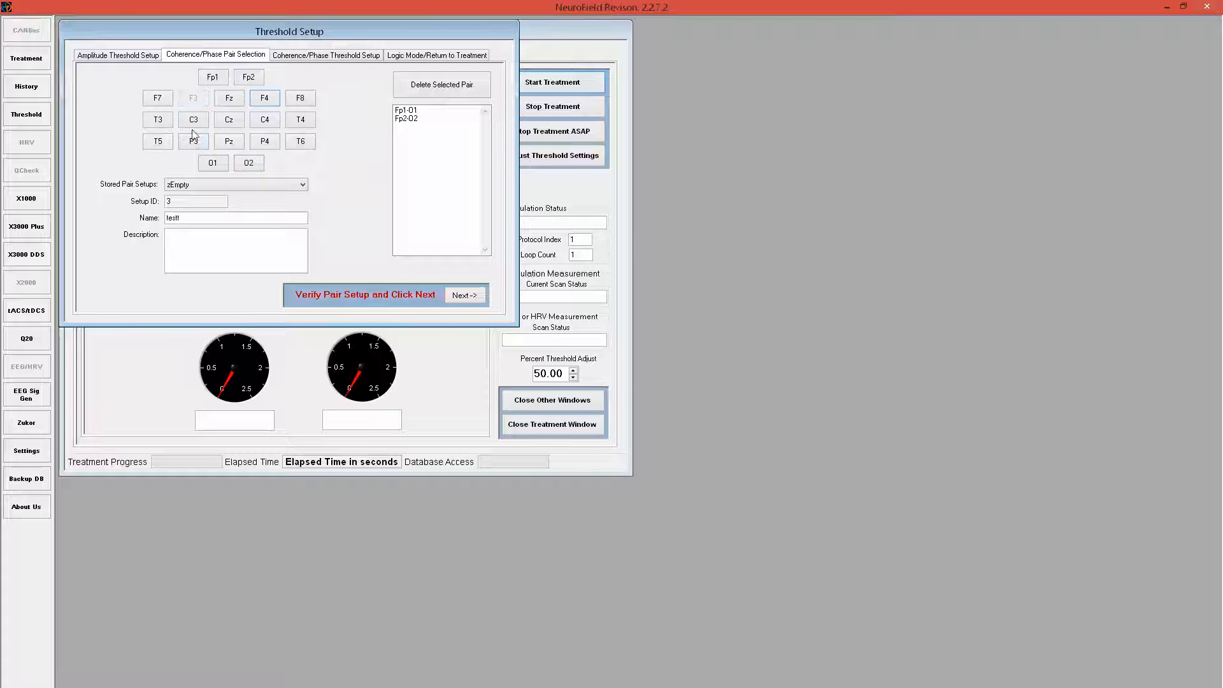
pyautogui.click(194, 142)
pyautogui.click(265, 100)
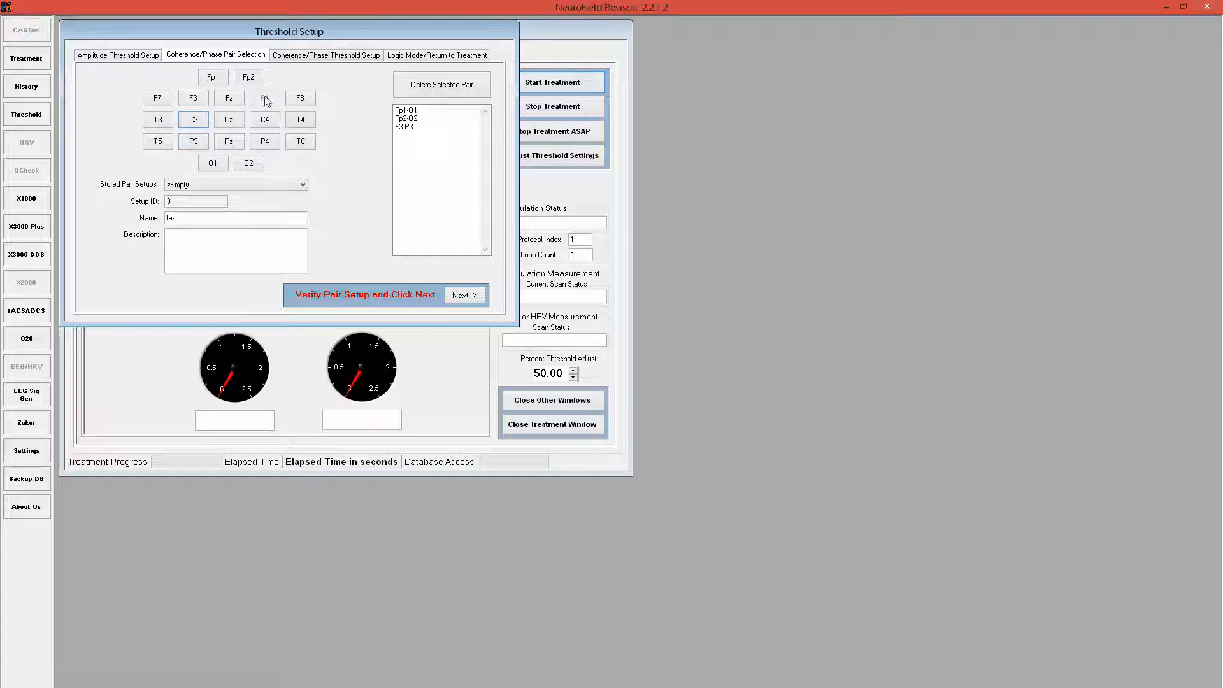
pyautogui.click(263, 146)
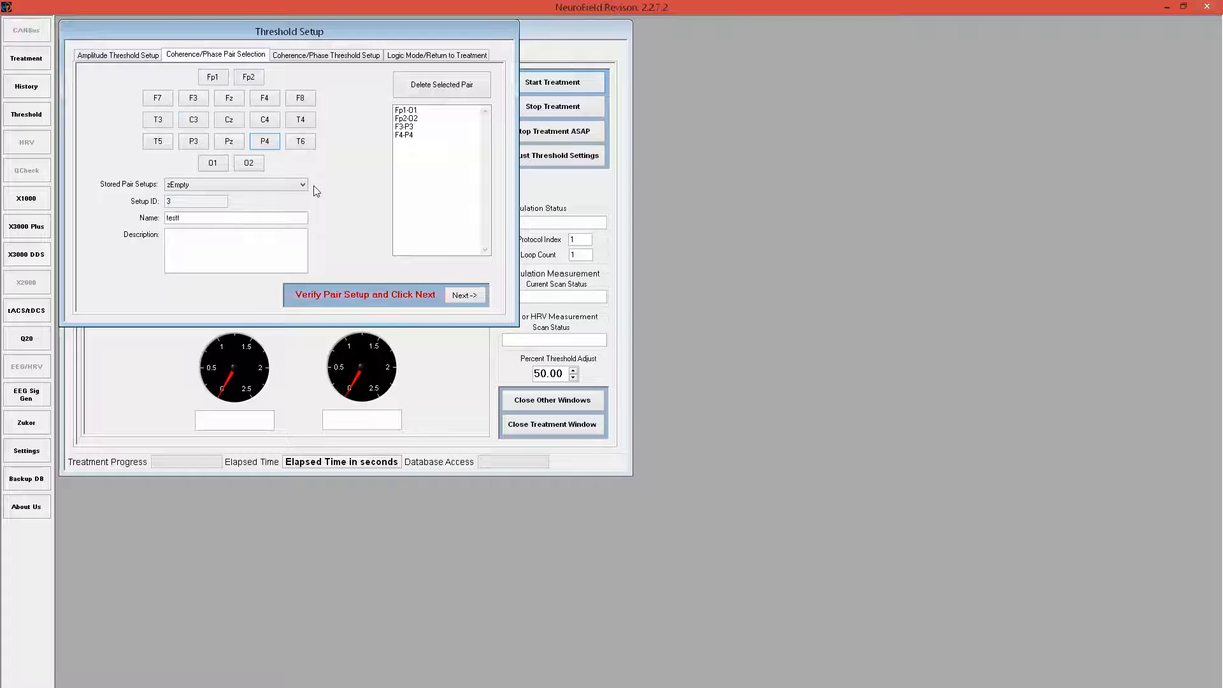
pyautogui.click(470, 302)
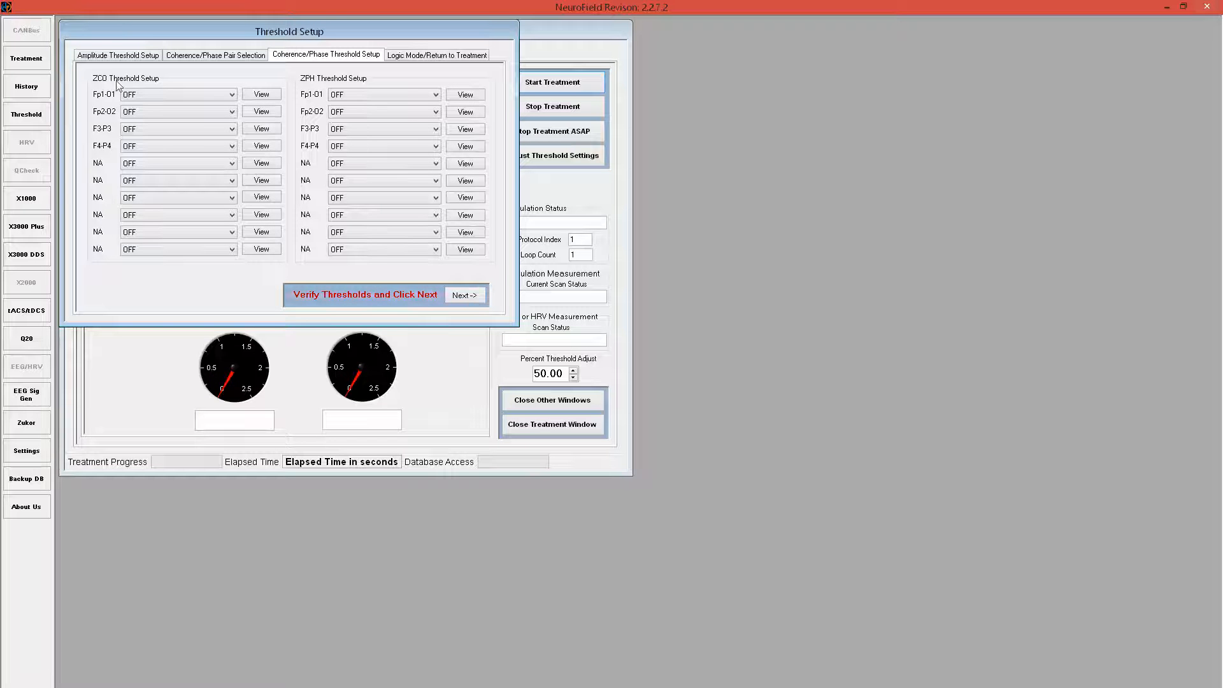
# Set the ZCO thresholds for pairs Fp1-O1 and Fp2-O2 to Delta -1 to 1
pyautogui.click(159, 95)
pyautogui.click(161, 115)
pyautogui.click(160, 113)
pyautogui.click(162, 132)
# Set the ZPH thresholds for pairs F3-P3 and F4-P4 to Delta 1 to -1 and continue to the logic mode
pyautogui.click(339, 130)
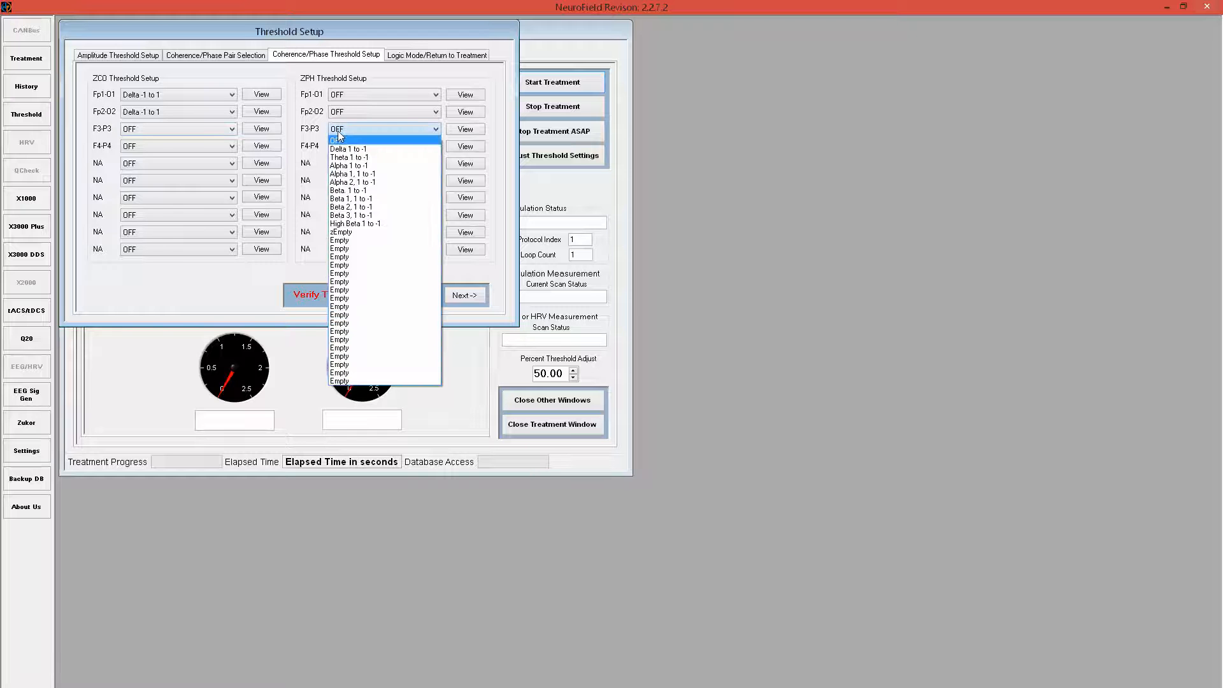
pyautogui.click(342, 149)
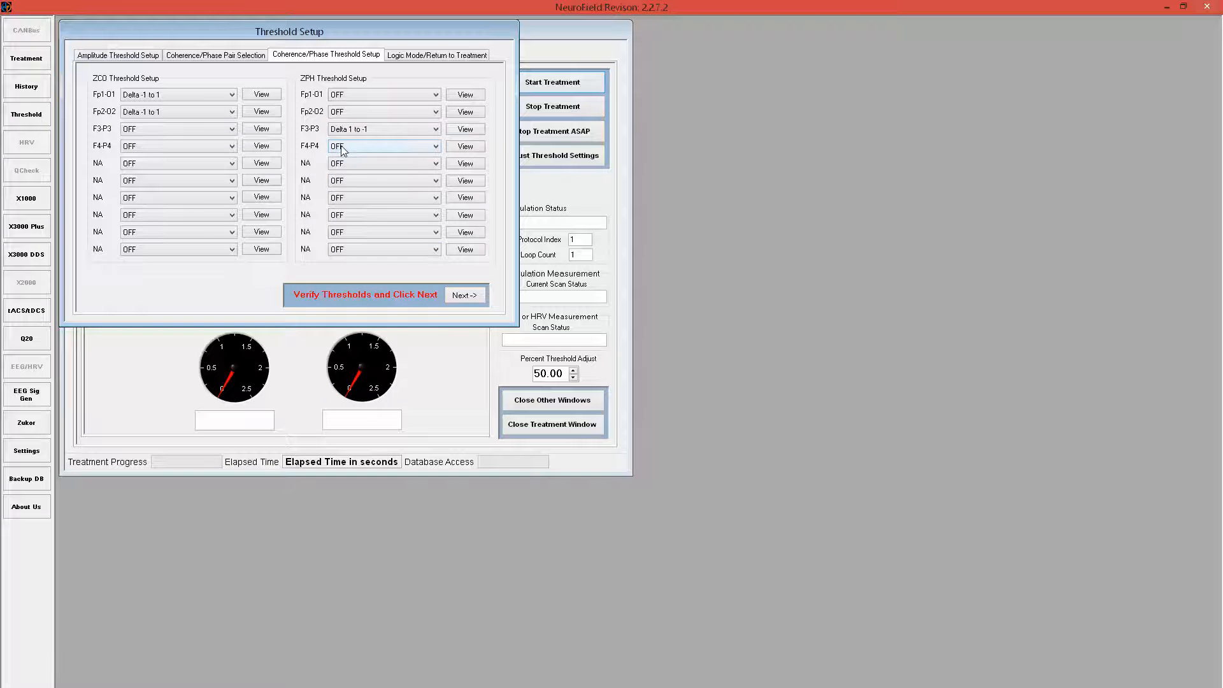
pyautogui.click(342, 148)
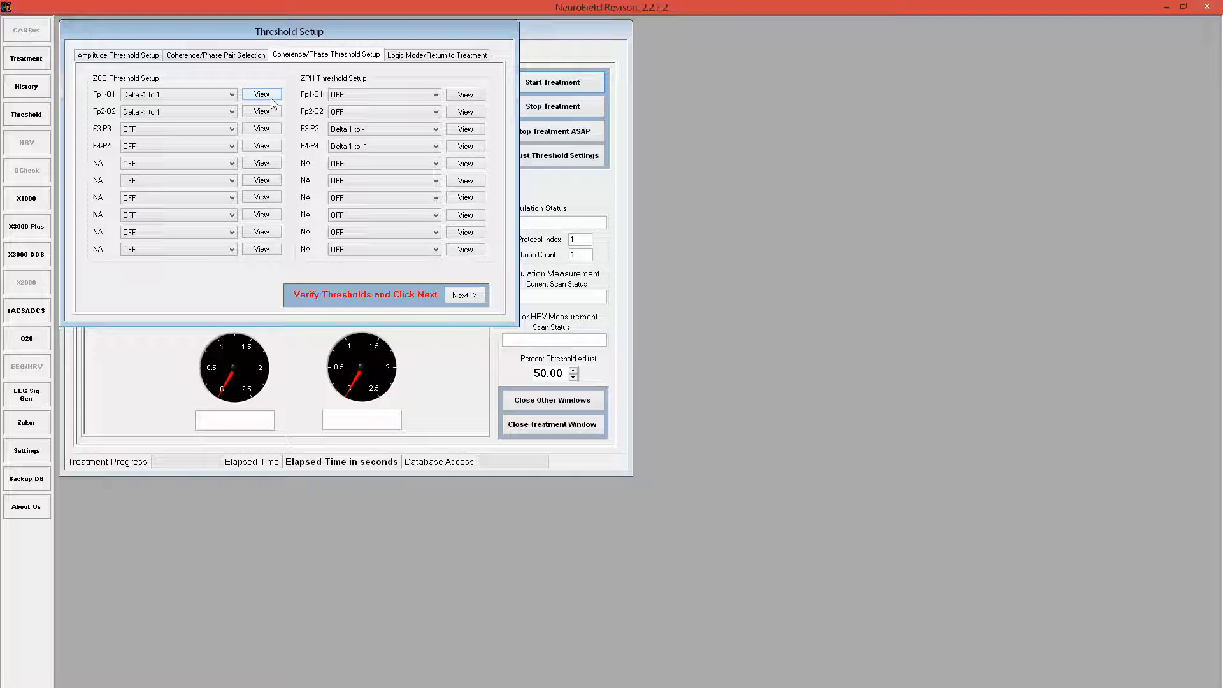
pyautogui.click(456, 295)
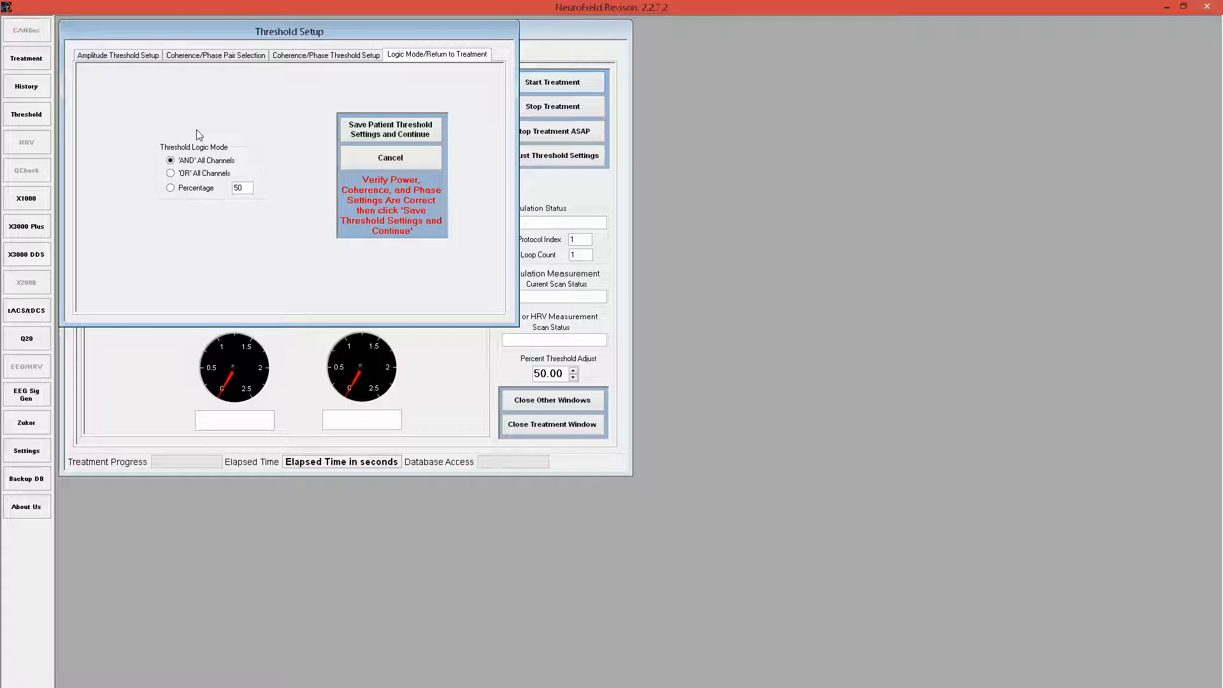
# Set the threshold logic mode to Percentage, save the patient threshold settings, and start the treatment
pyautogui.click(199, 189)
pyautogui.click(379, 135)
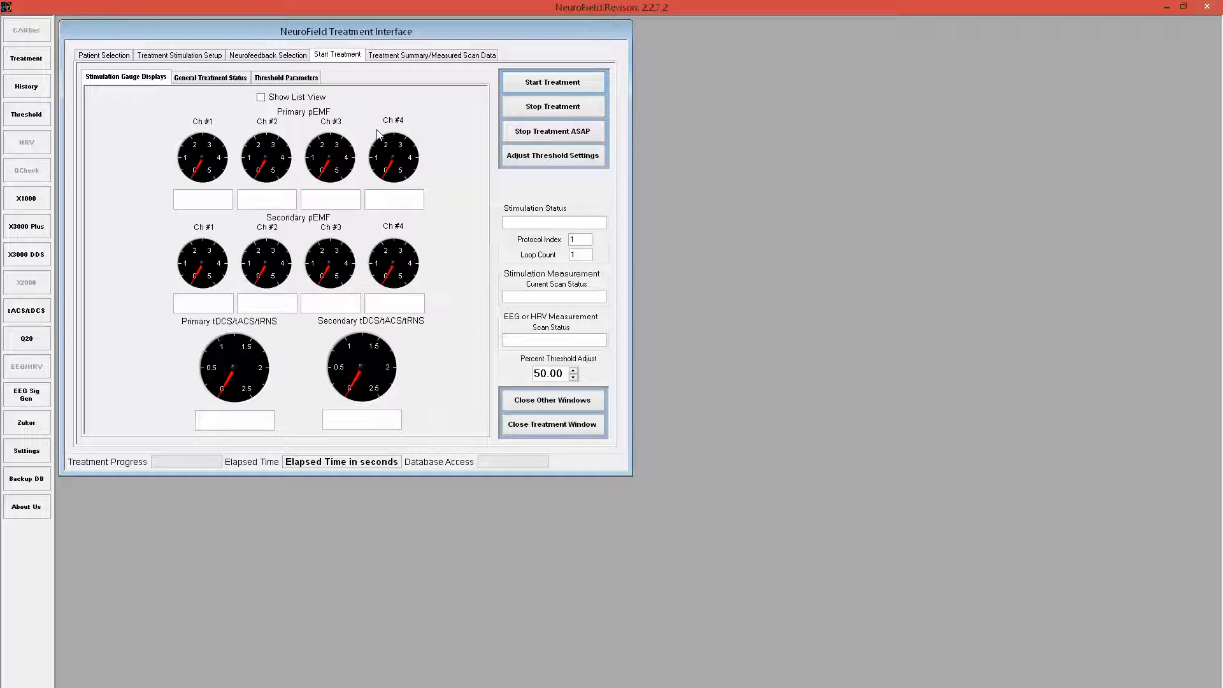
pyautogui.click(542, 82)
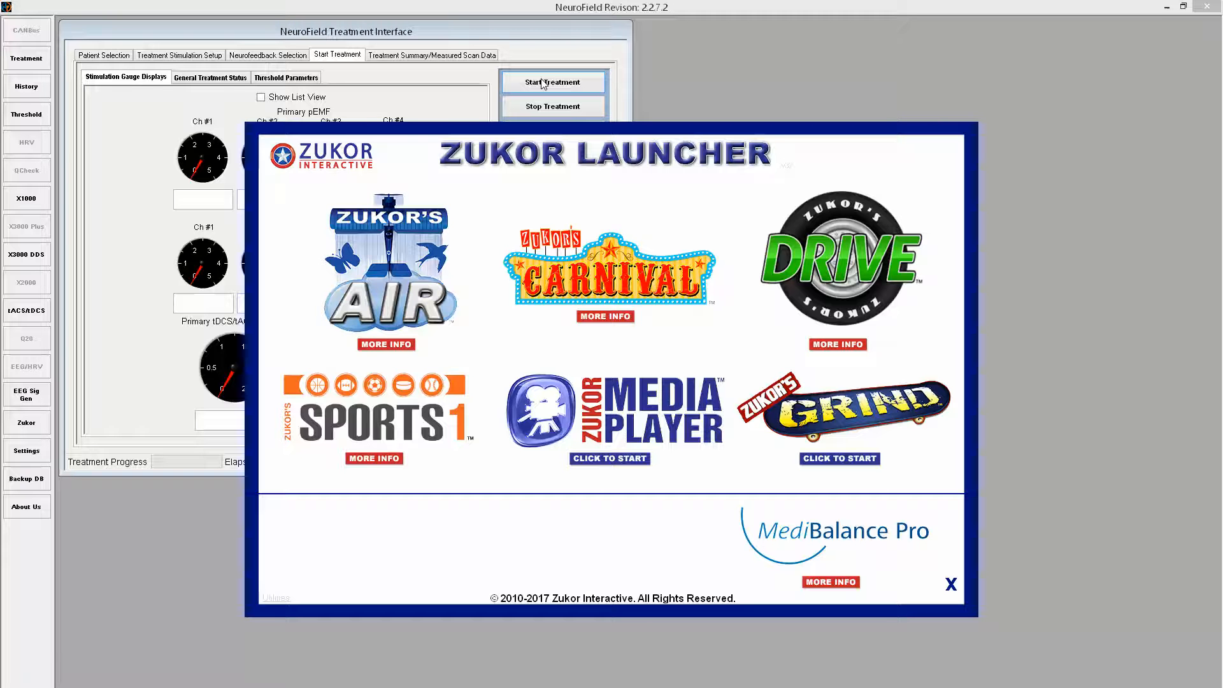
# Launch Zukor Media Player, load the test profile, and start a new session
pyautogui.click(627, 453)
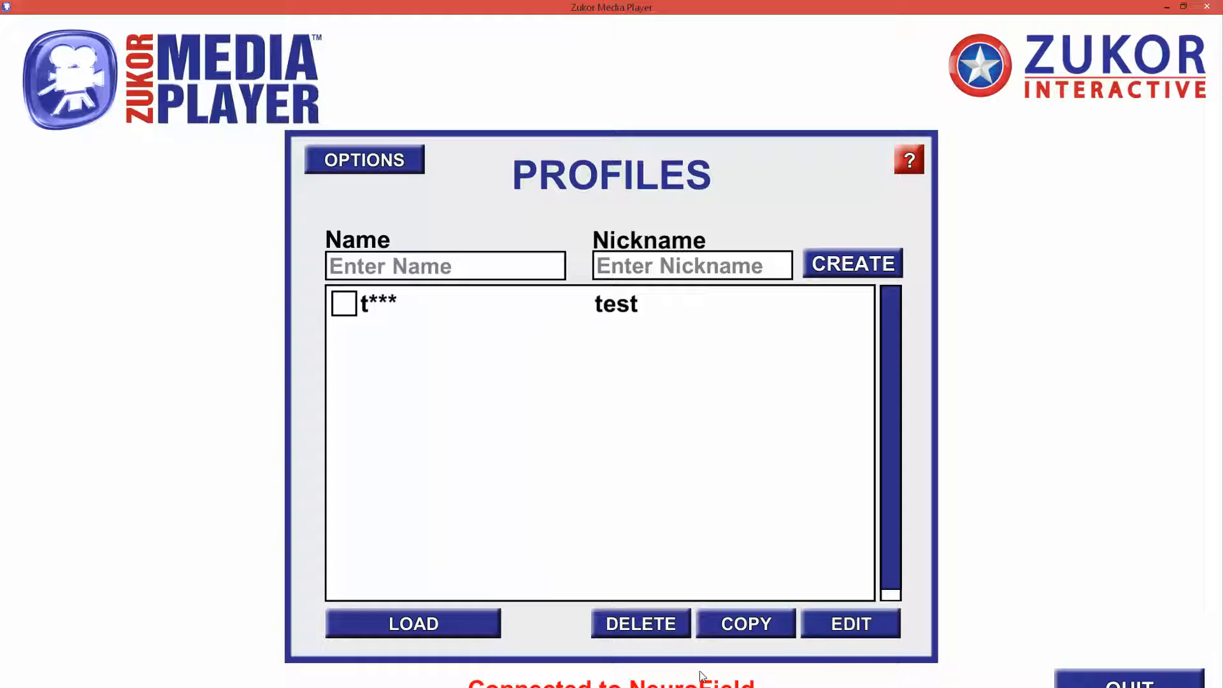
pyautogui.click(344, 304)
pyautogui.click(407, 617)
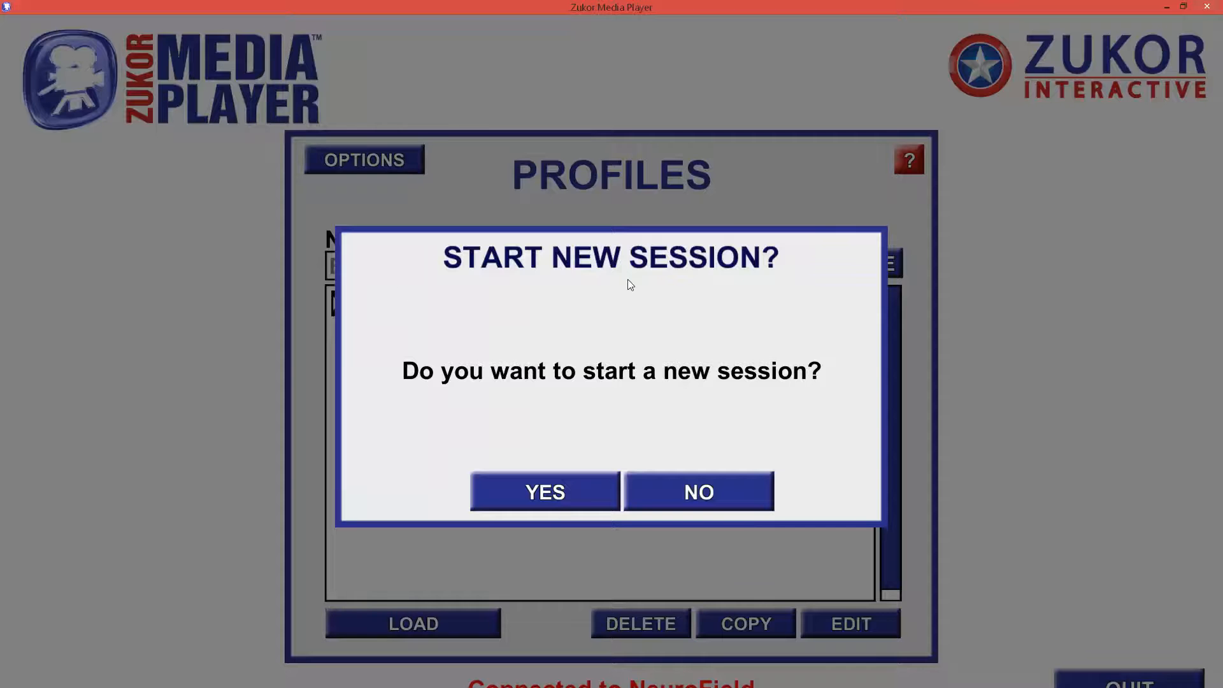
pyautogui.click(594, 503)
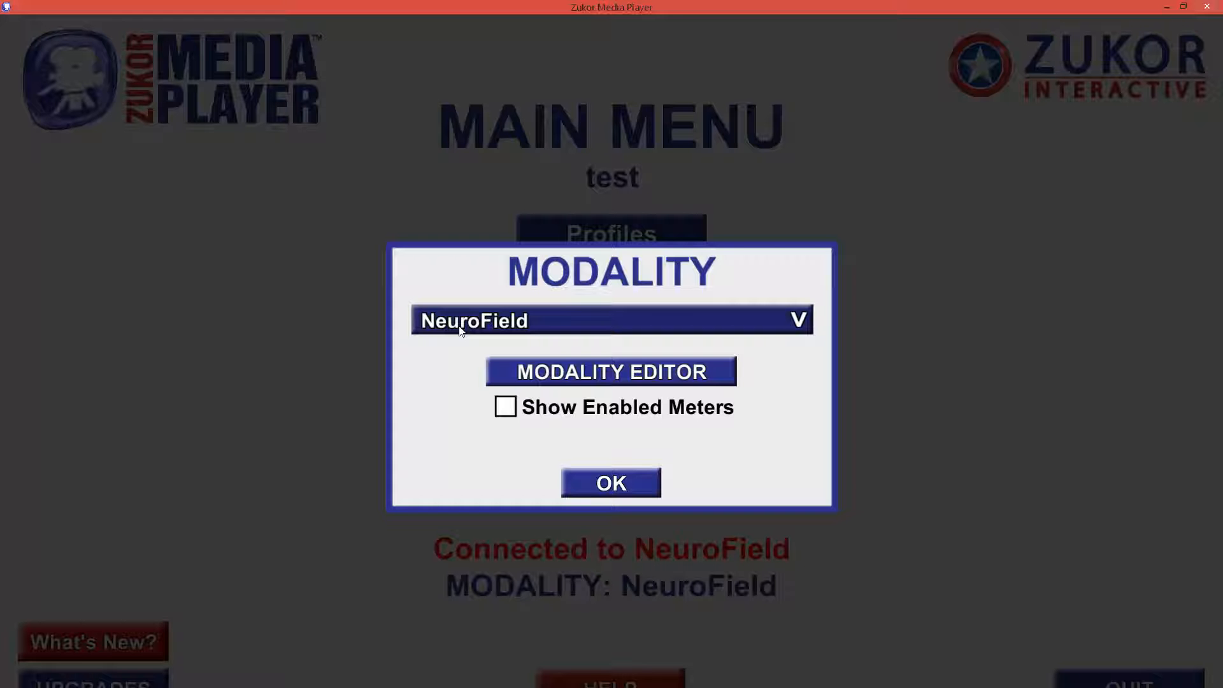
# Review the NeuroField preset's event settings in the Modality Editor and accept NeuroField as the modality
pyautogui.click(586, 373)
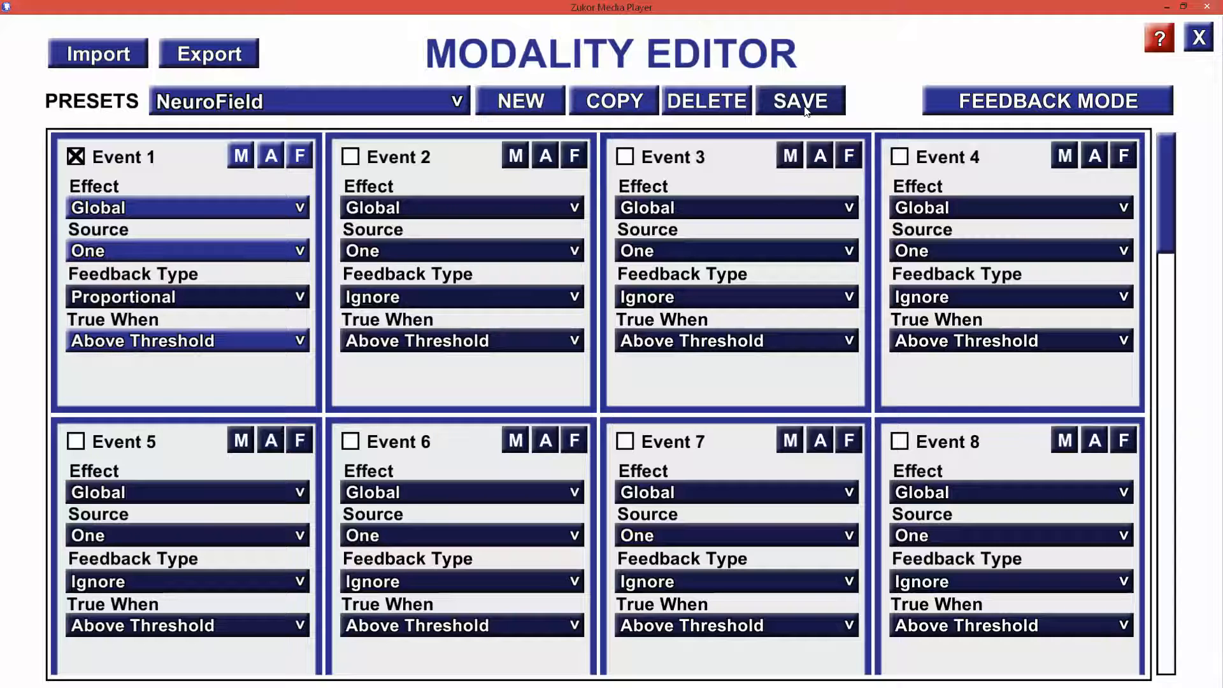
pyautogui.click(1199, 37)
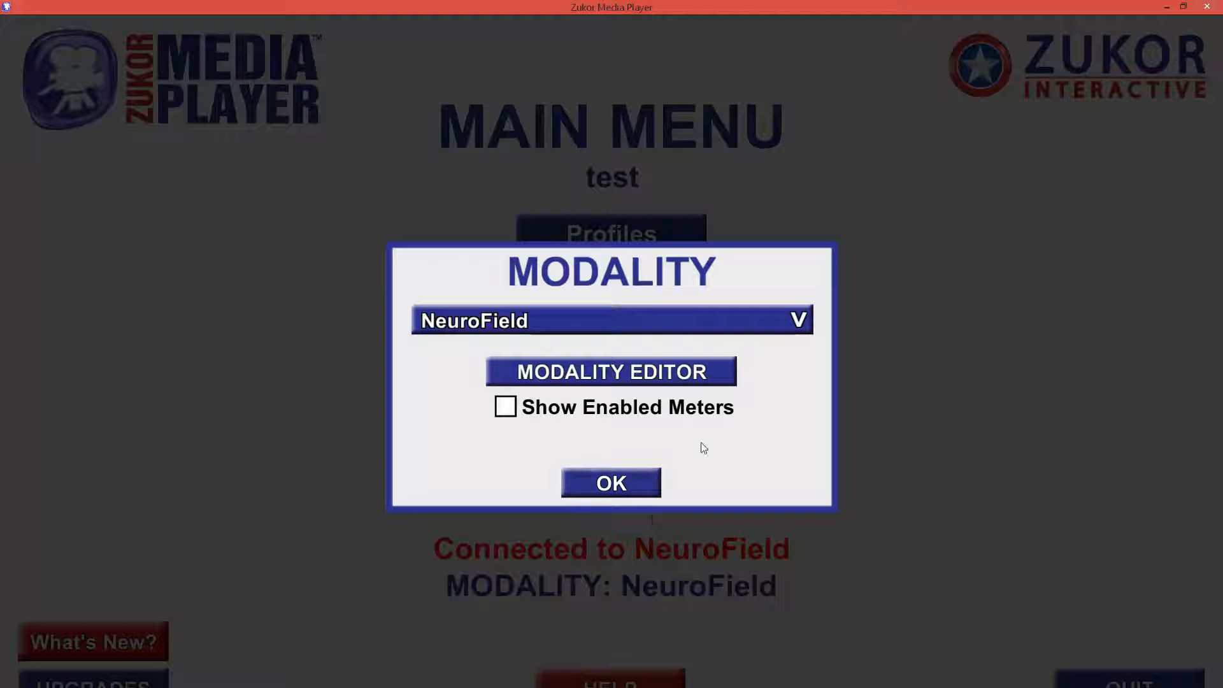
pyautogui.click(596, 484)
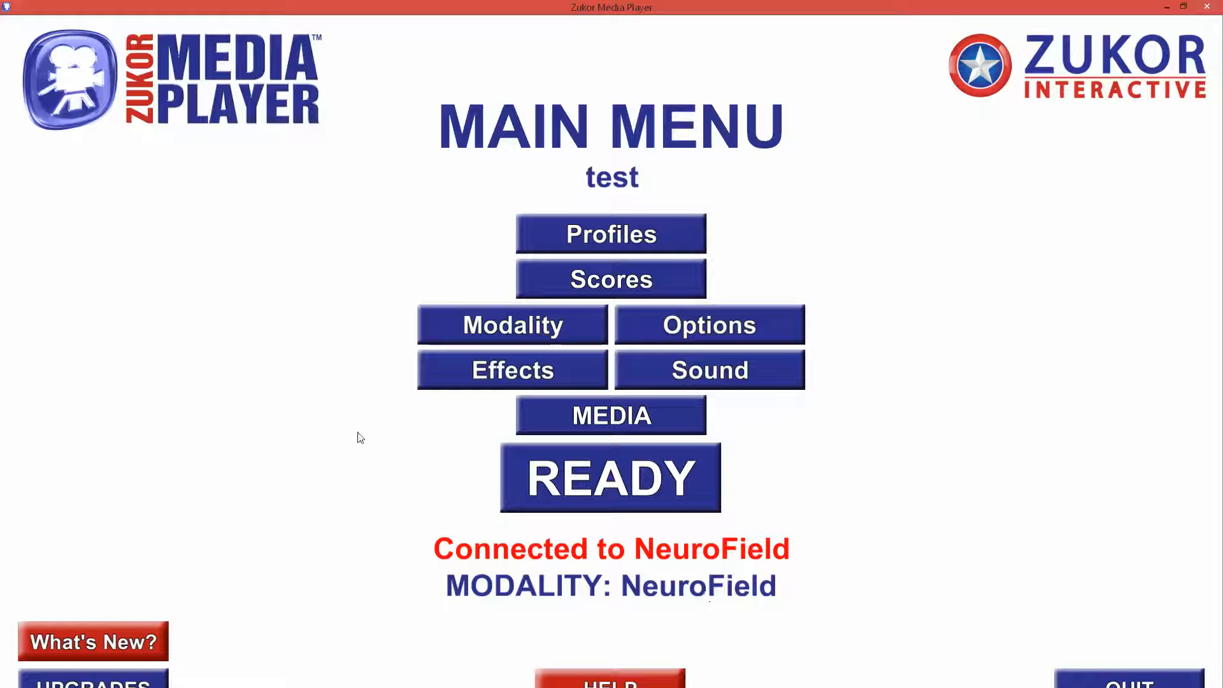
# Review the Contrast effect's update time and effect amounts in the media player's effects, and accept them
pyautogui.click(472, 377)
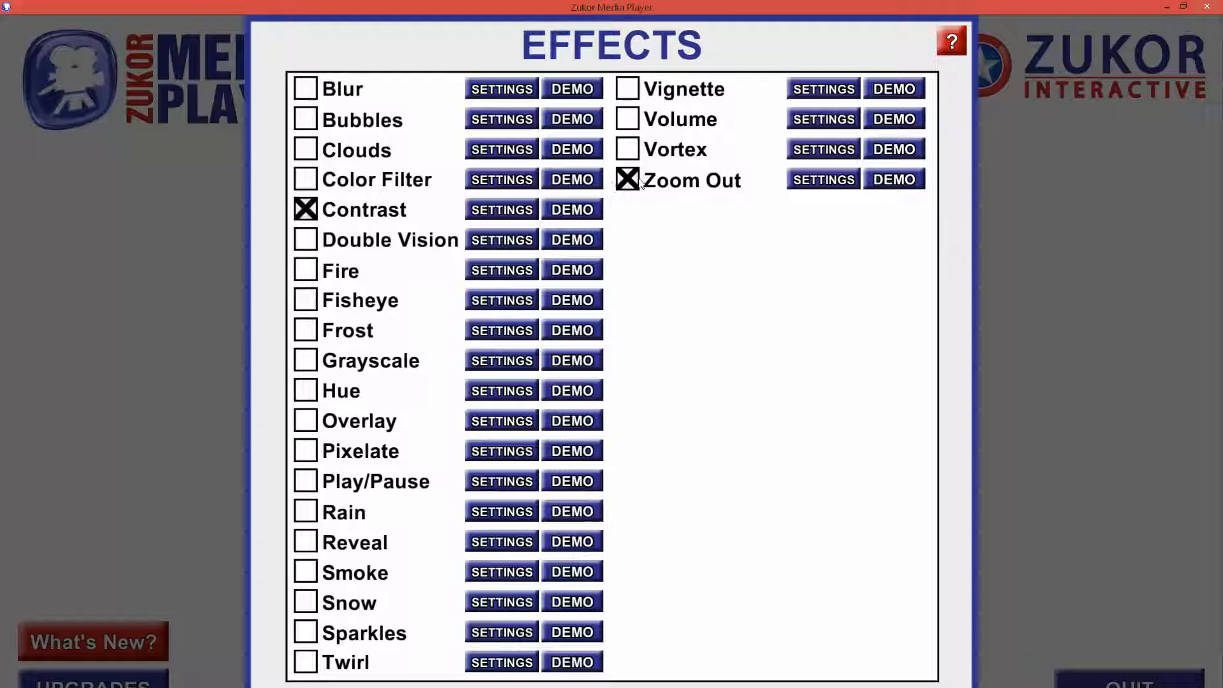
pyautogui.click(479, 211)
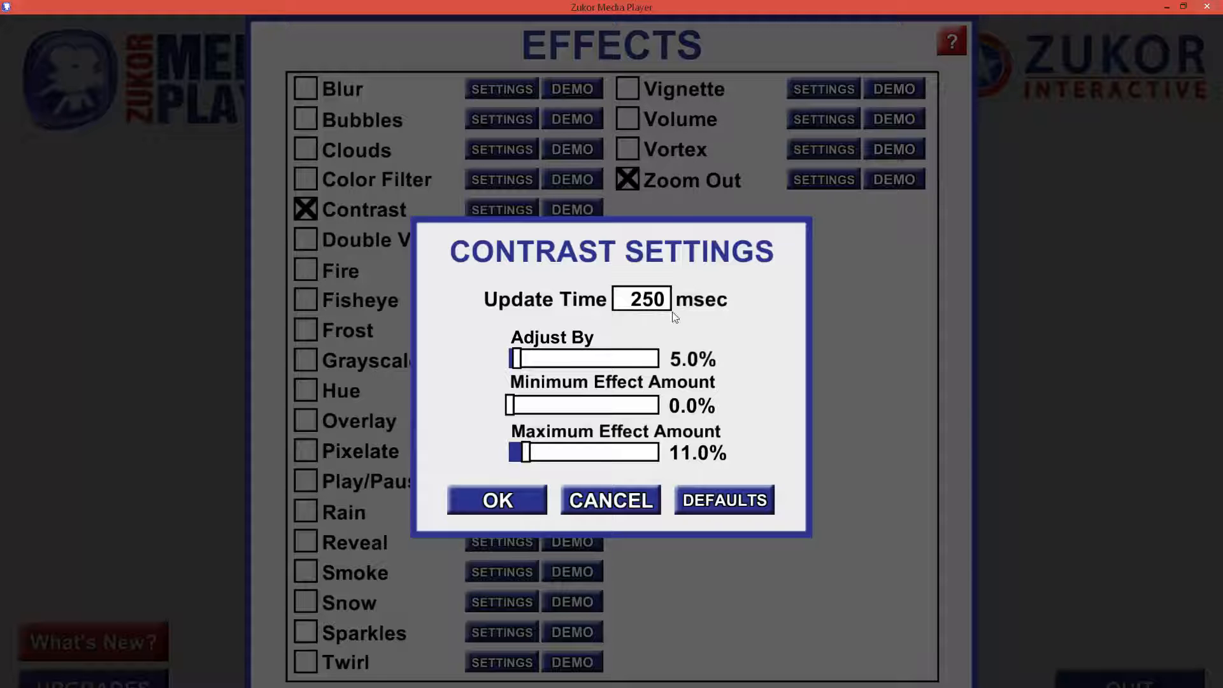
pyautogui.click(473, 500)
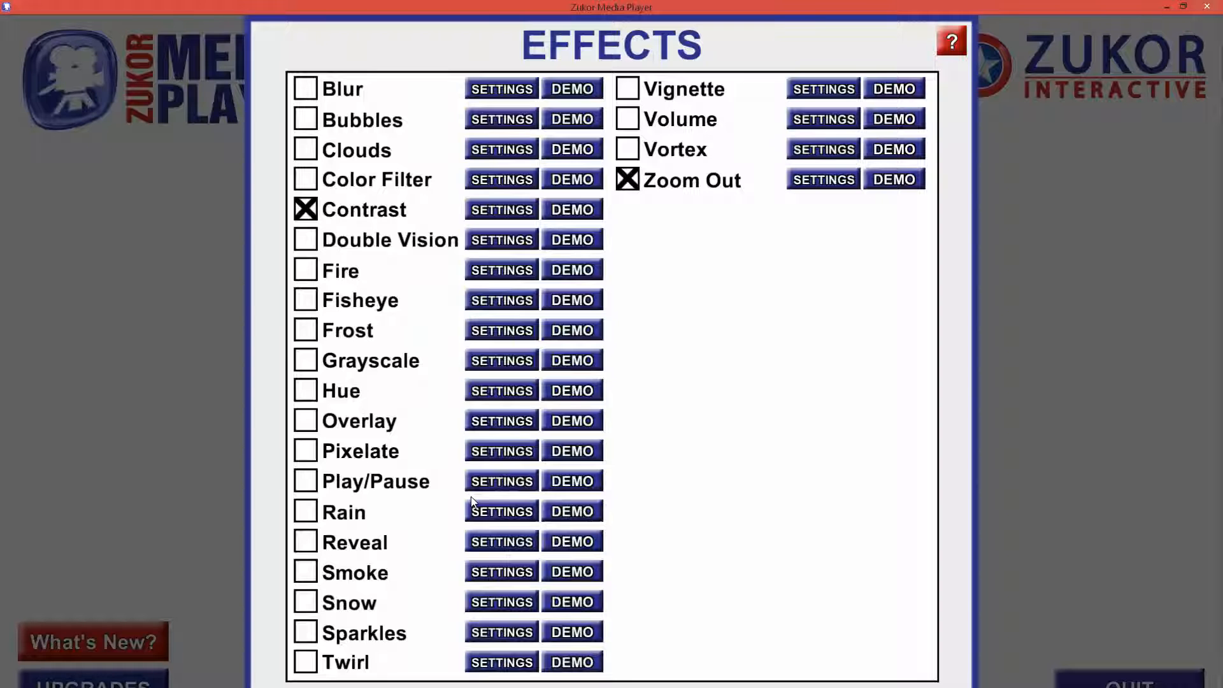
# Review the Zoom Out effect's update time and effect amounts, accept them, and return to the main menu
pyautogui.click(809, 181)
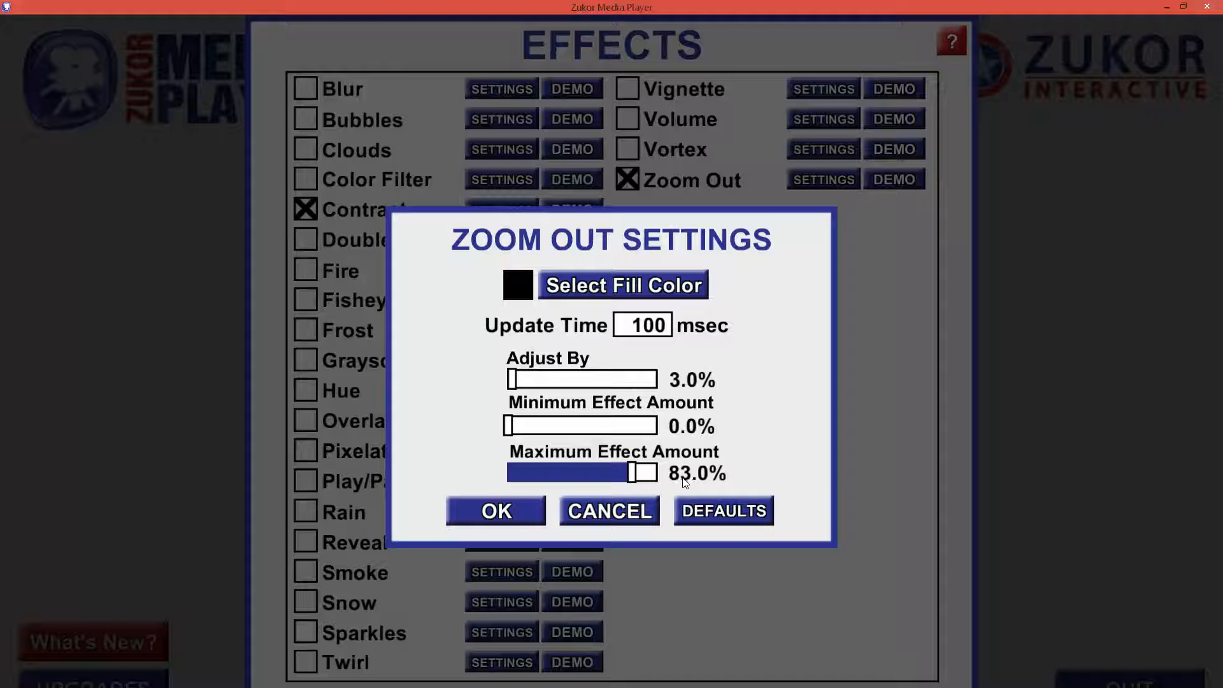
pyautogui.click(463, 516)
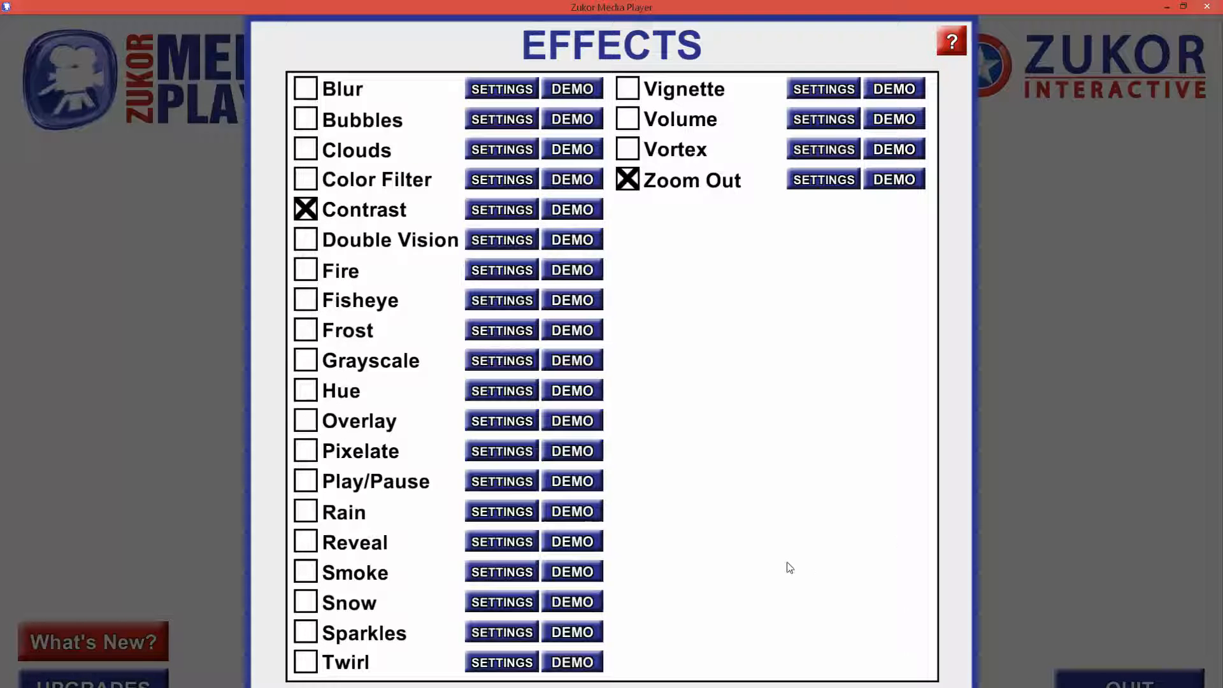
pyautogui.click(486, 687)
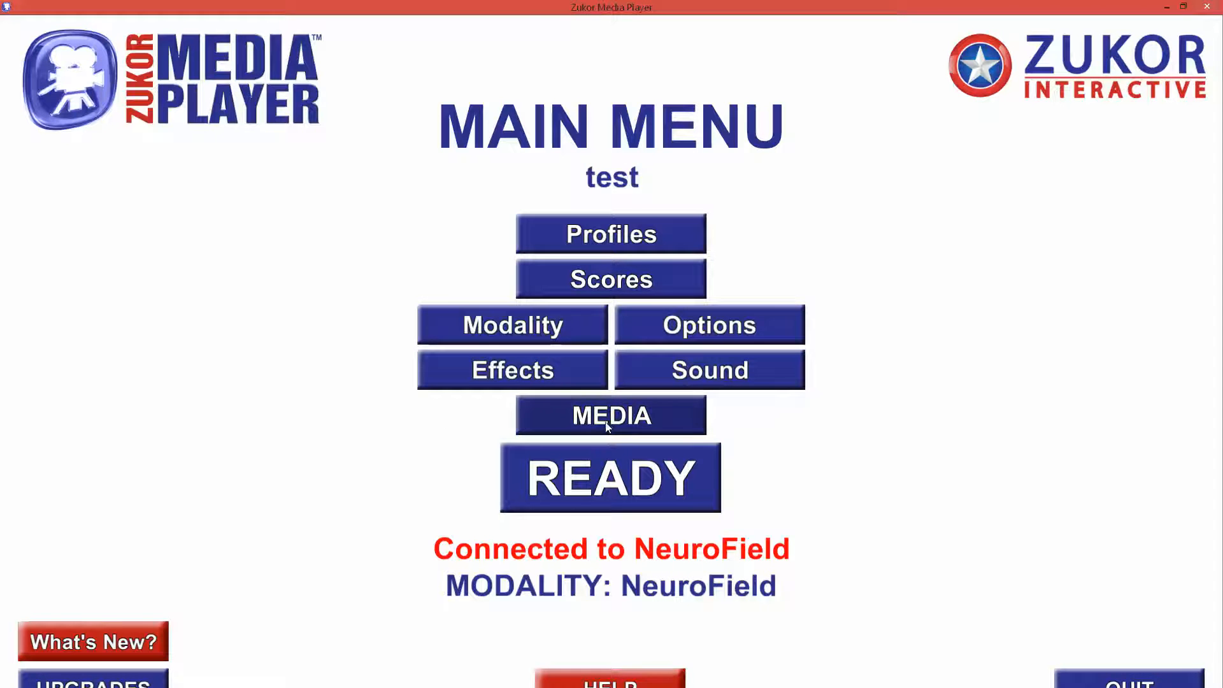
# Choose the video file Chroma - Open Door from the Zukor Videos playlist and start its playback with the sound muted
pyautogui.click(609, 422)
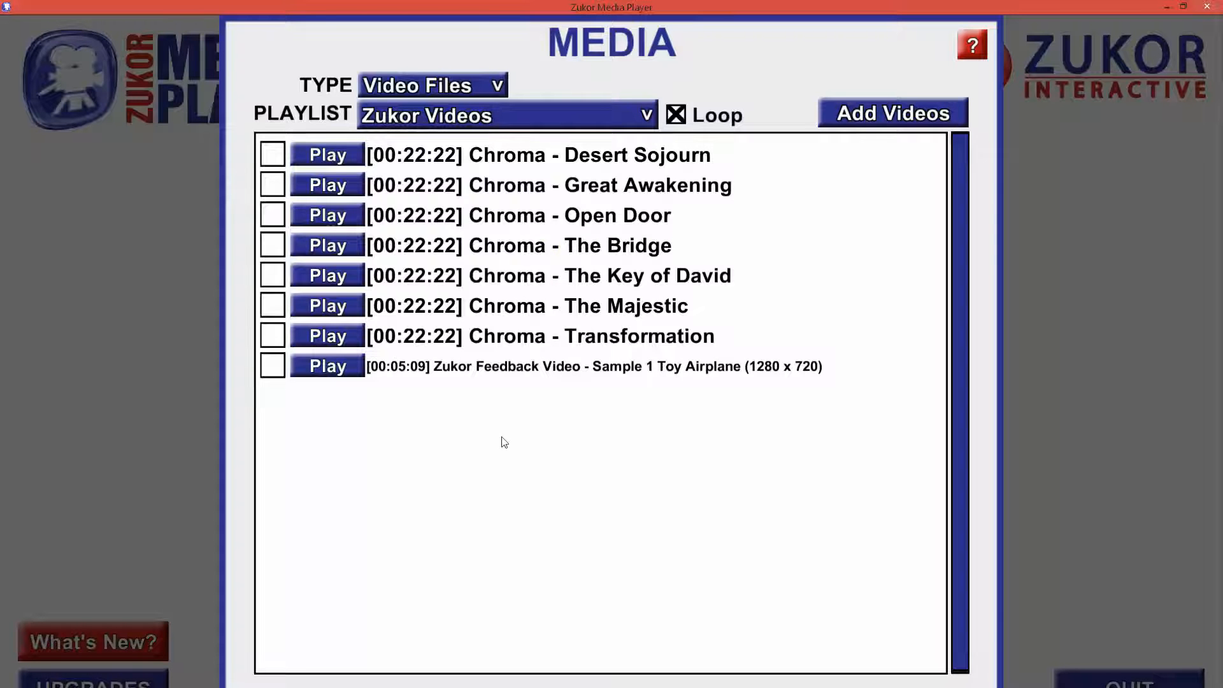
pyautogui.click(413, 86)
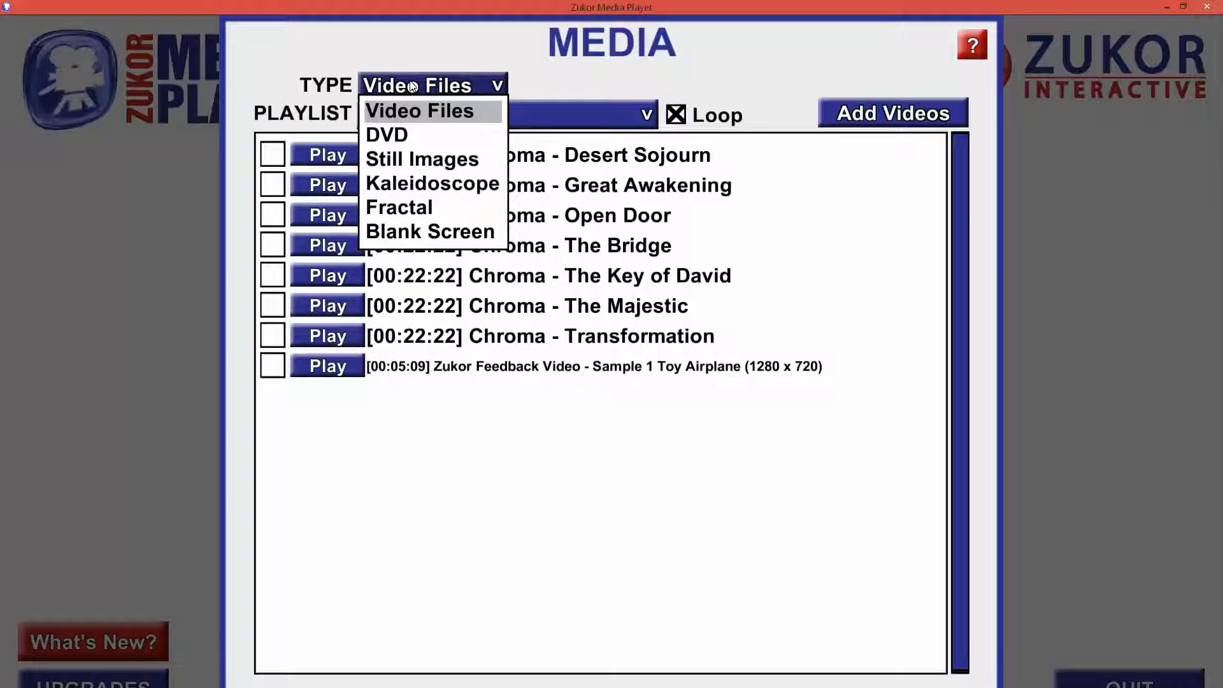
pyautogui.click(413, 86)
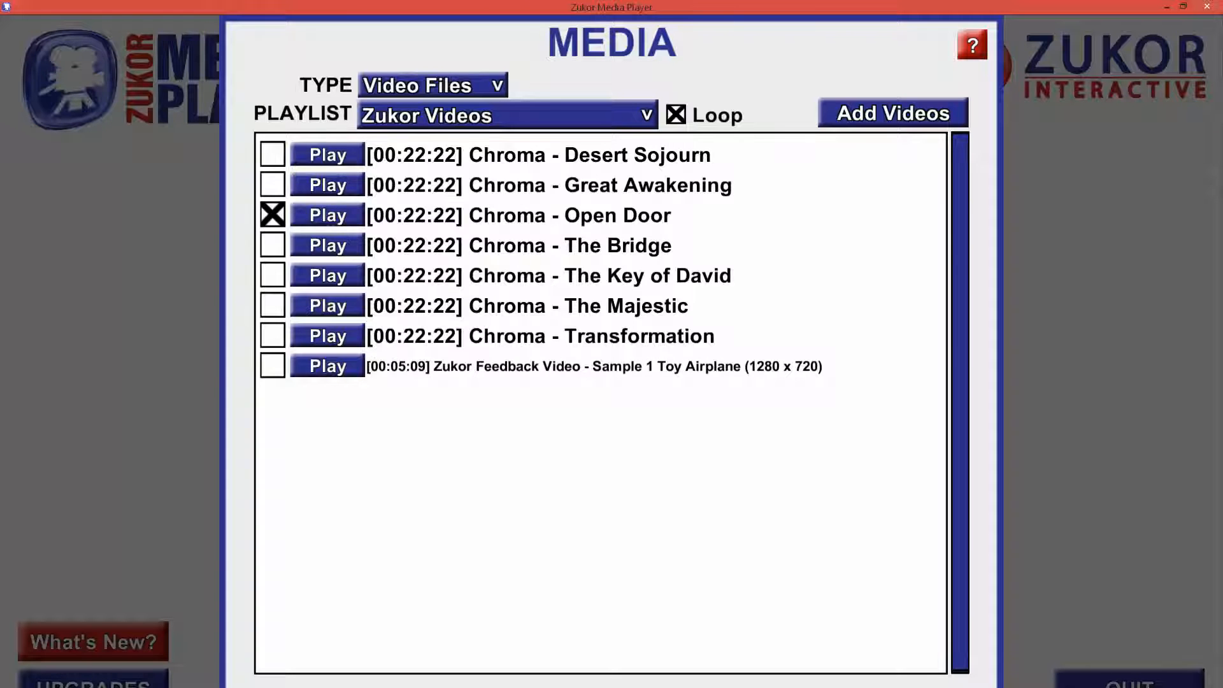
pyautogui.click(610, 687)
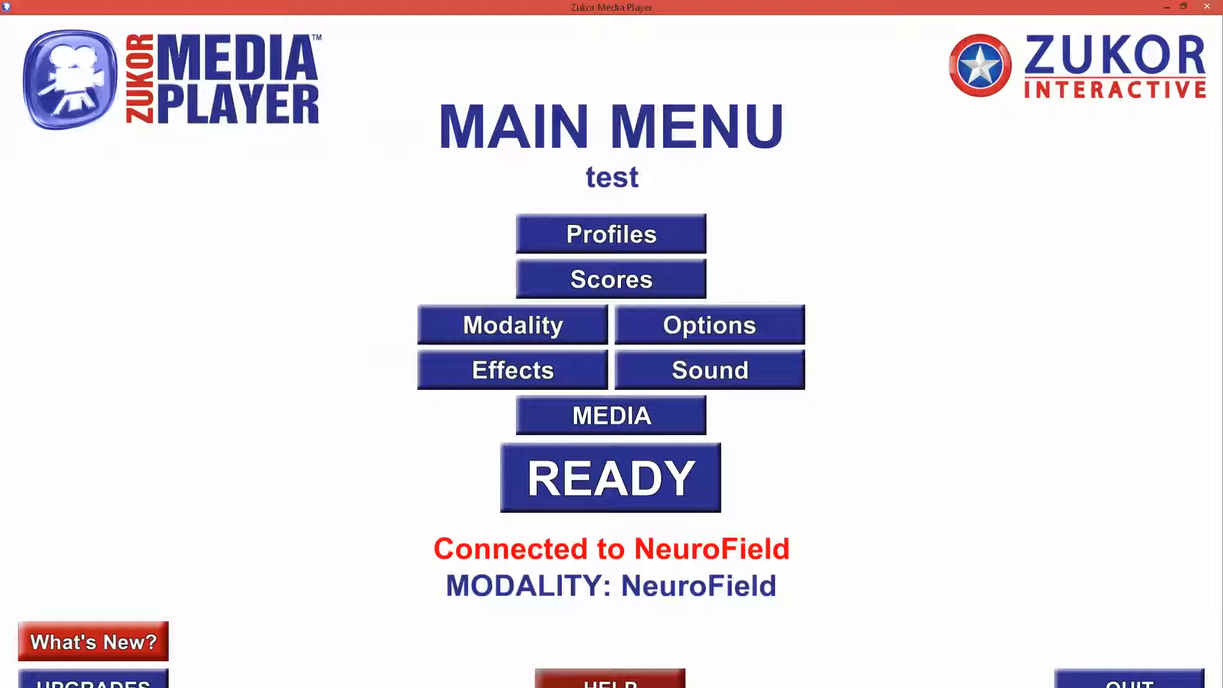
pyautogui.click(619, 484)
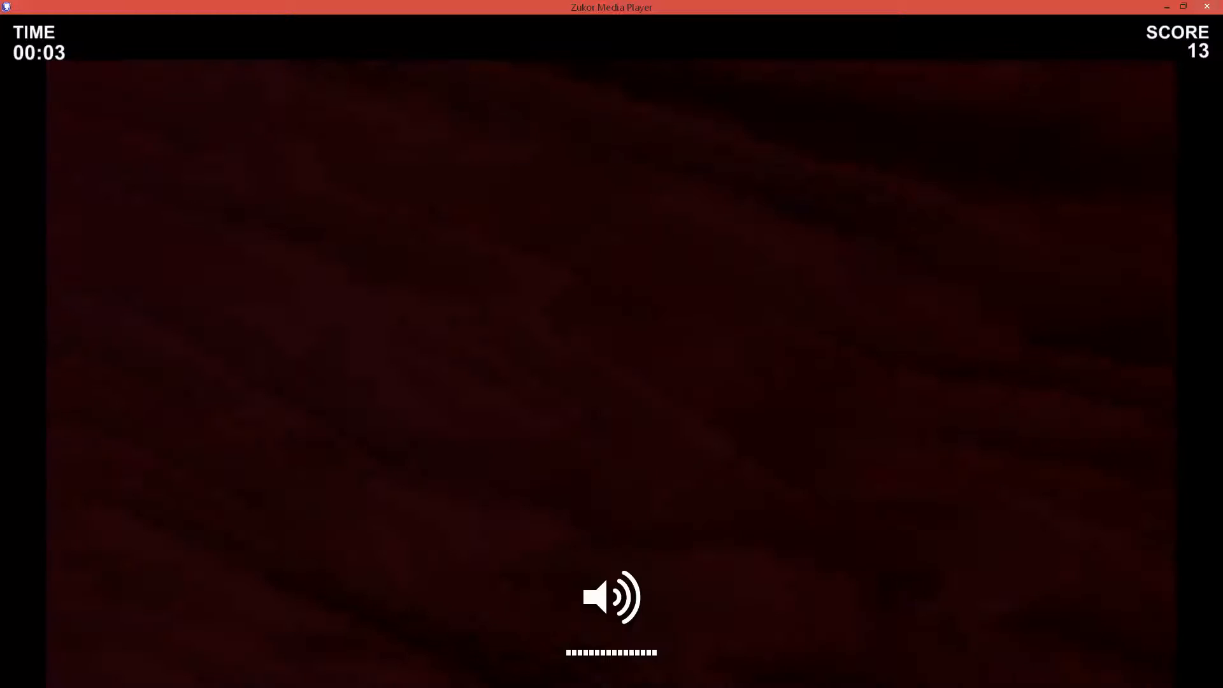
pyautogui.press('XF86AudioMute')
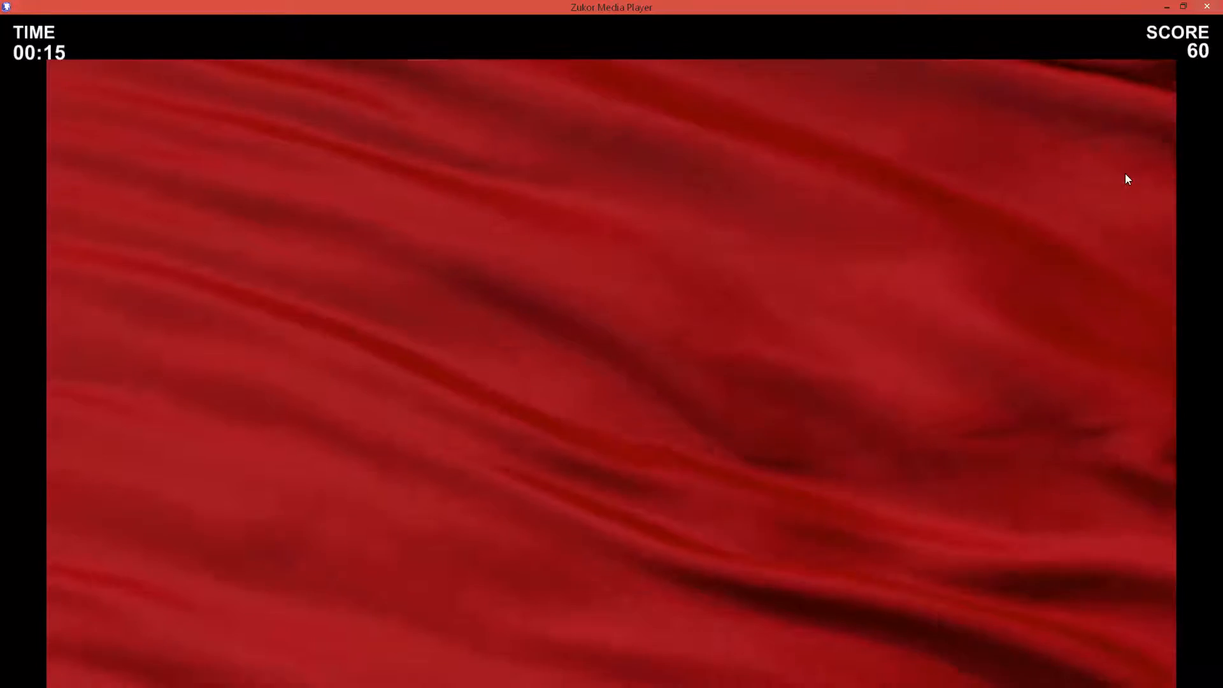
# Shrink the media player window and place it beside the NeuroField Treatment Interface
pyautogui.click(1182, 7)
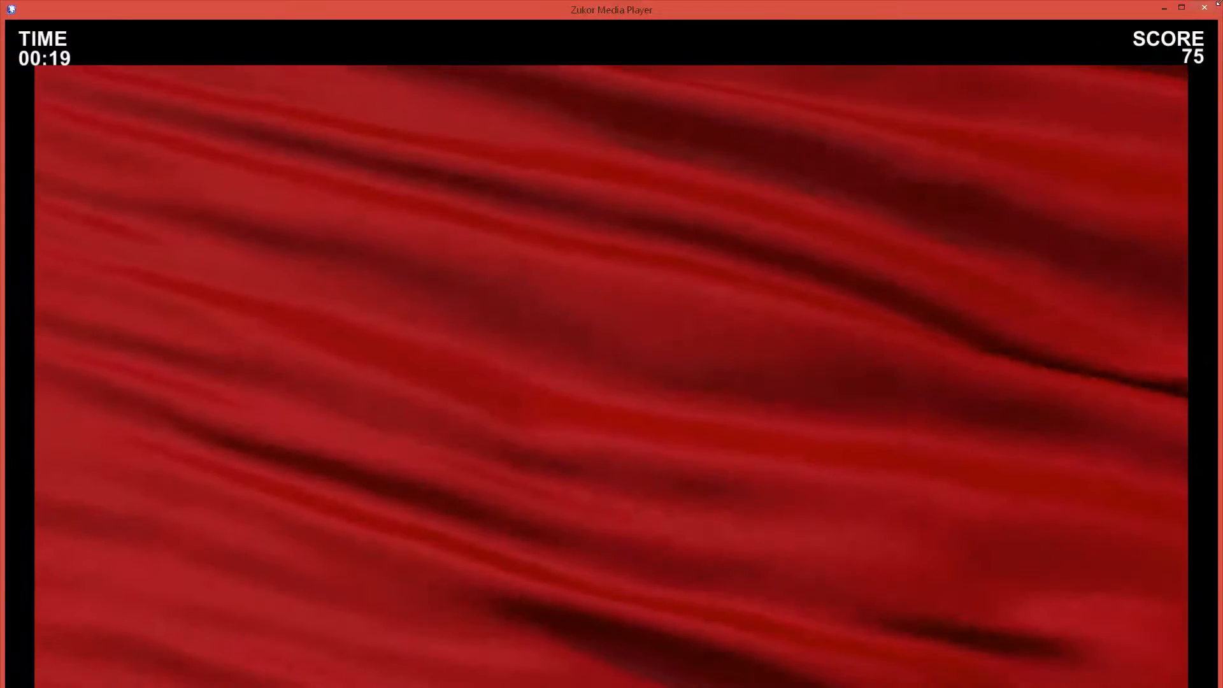
pyautogui.moveTo(1221, 2); pyautogui.dragTo(469, 494)
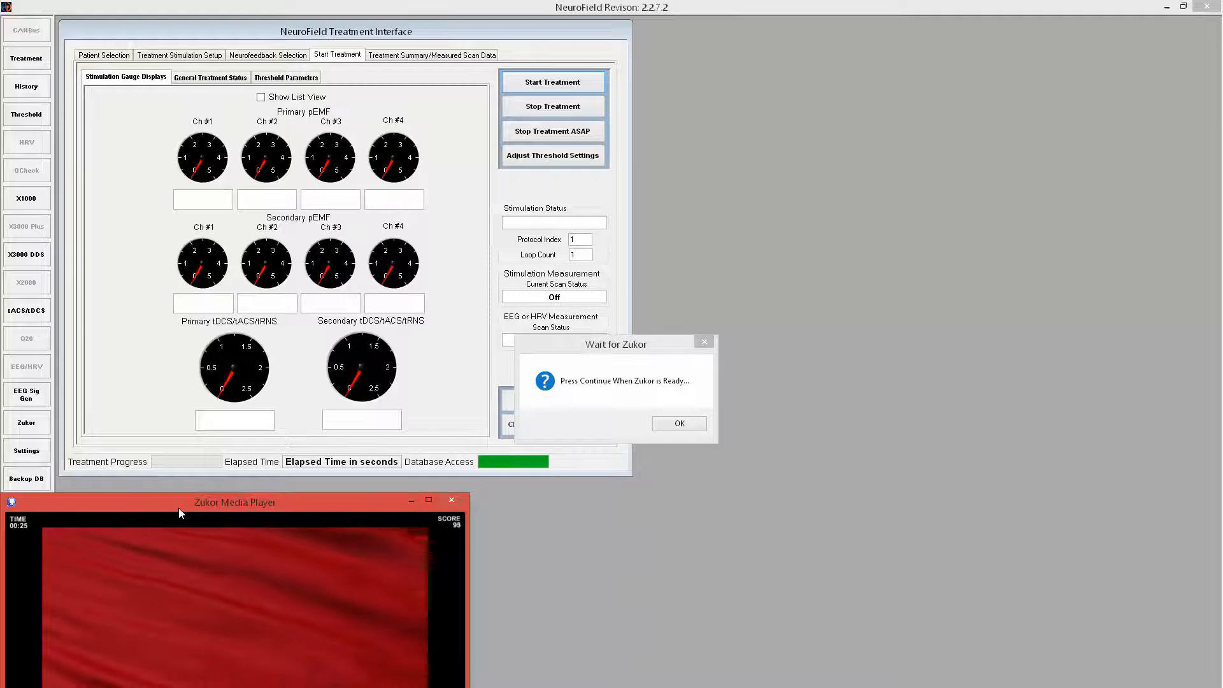
pyautogui.moveTo(178, 507); pyautogui.dragTo(803, 28)
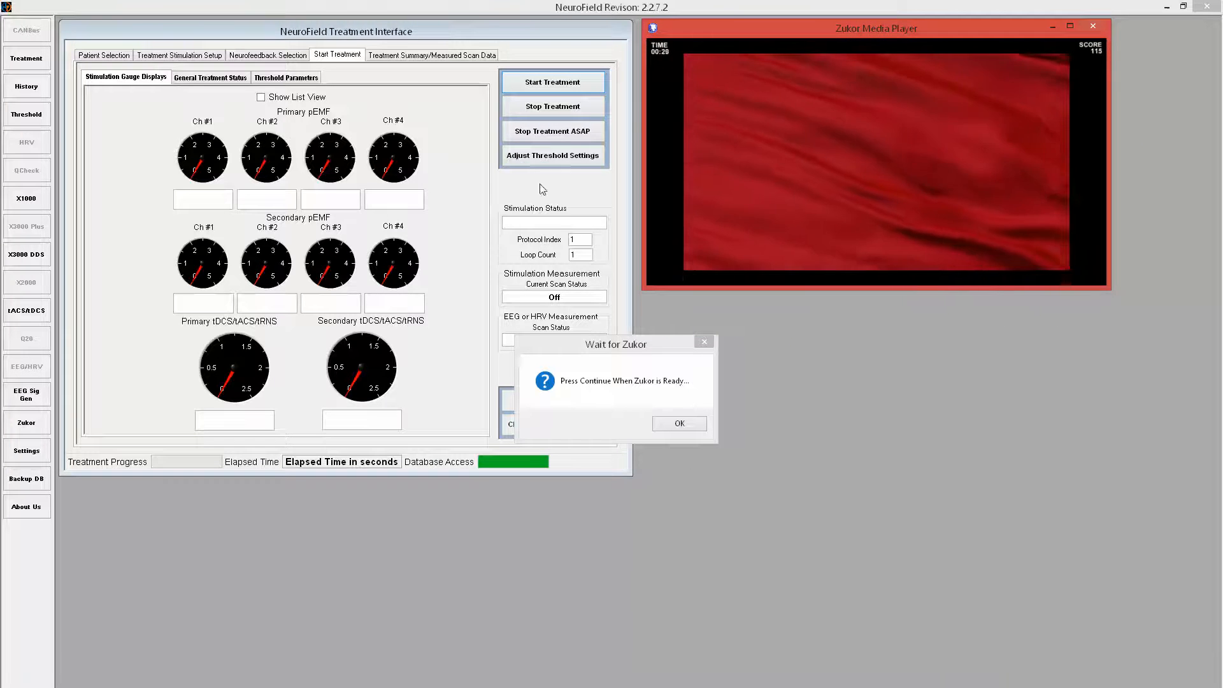
# Confirm that Zukor is ready so the treatment continues, and check the neurofeedback selection settings before returning to the treatment gauges
pyautogui.moveTo(795, 49)
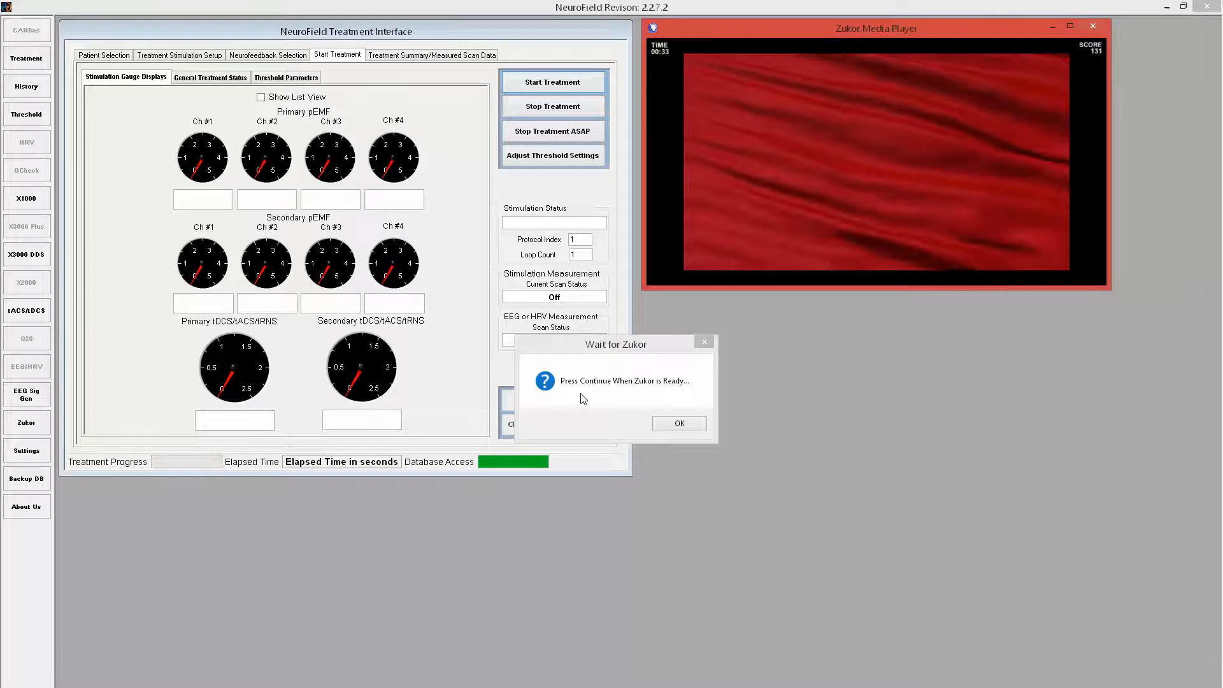
pyautogui.click(678, 425)
pyautogui.click(679, 424)
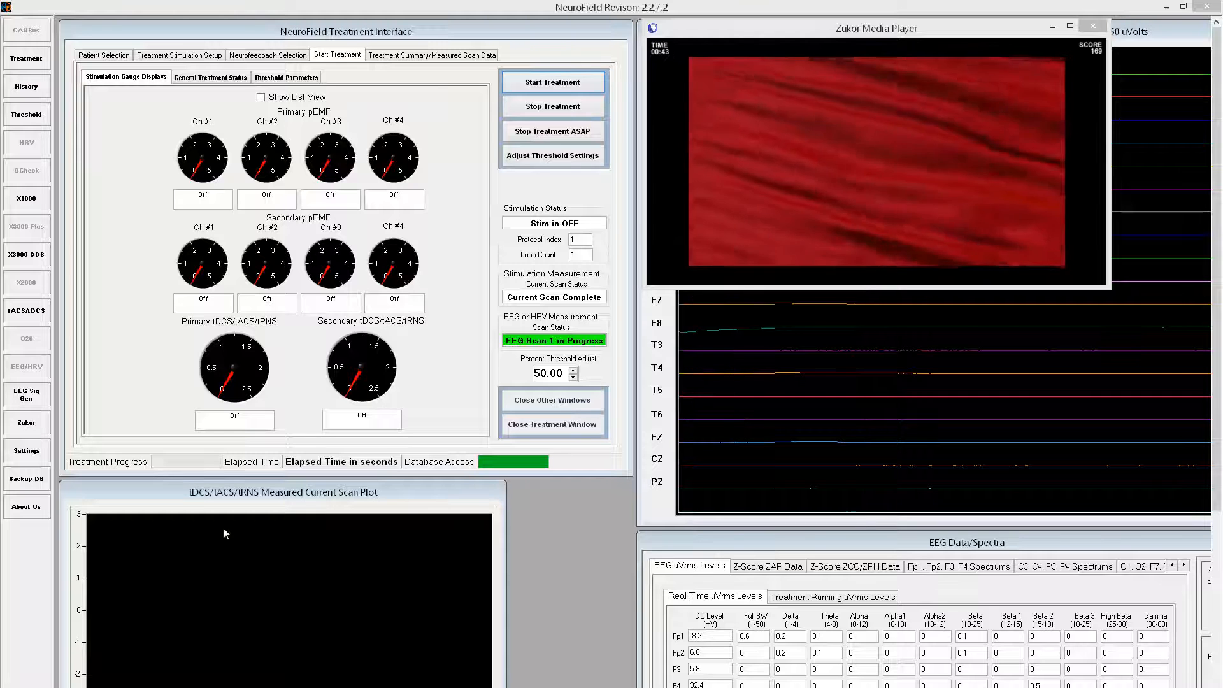
pyautogui.click(240, 57)
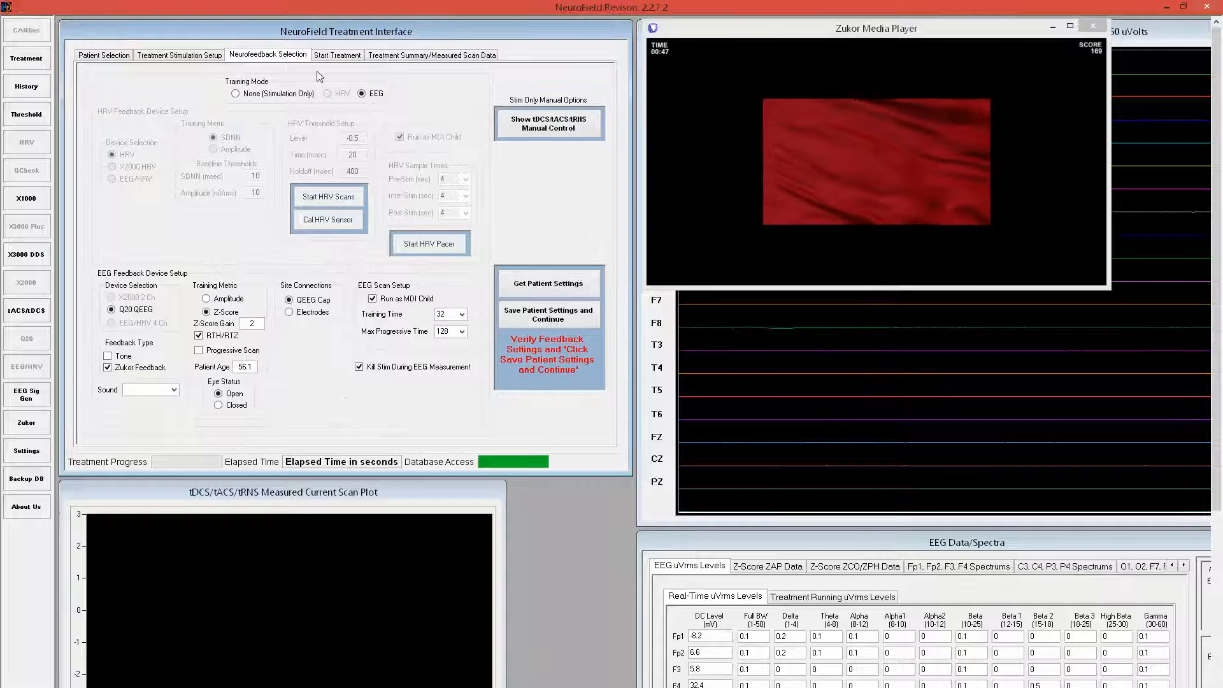
pyautogui.click(332, 57)
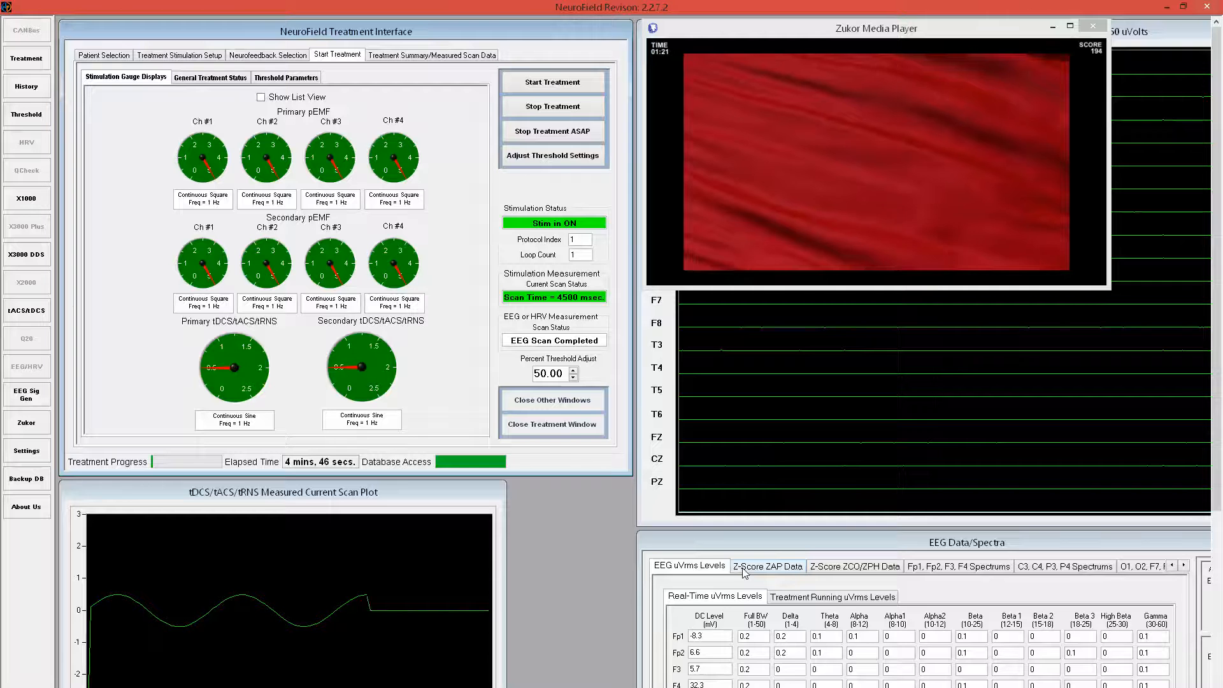
# Show the Z-Score ZAP data and place the EEG Data/Spectra window just below the media player
pyautogui.click(743, 567)
pyautogui.moveTo(734, 541); pyautogui.dragTo(725, 315)
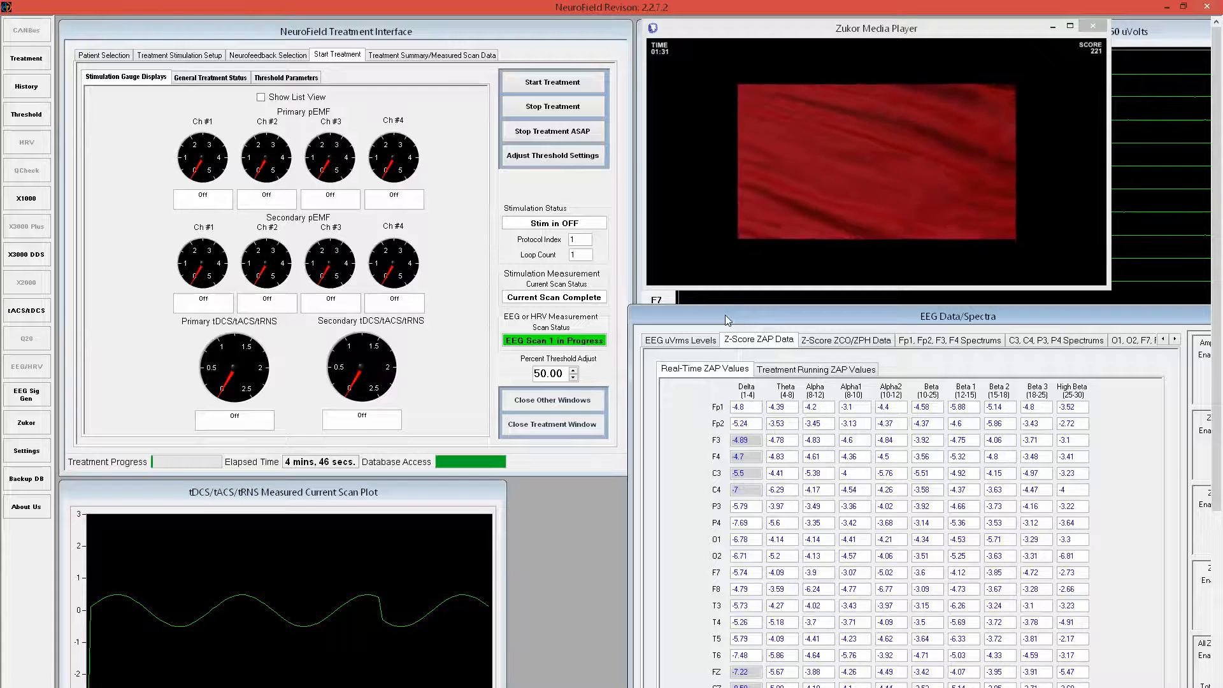
# Open the EEG signal generator with its spin controls shown and set the sine frequency to 3.00
pyautogui.click(26, 395)
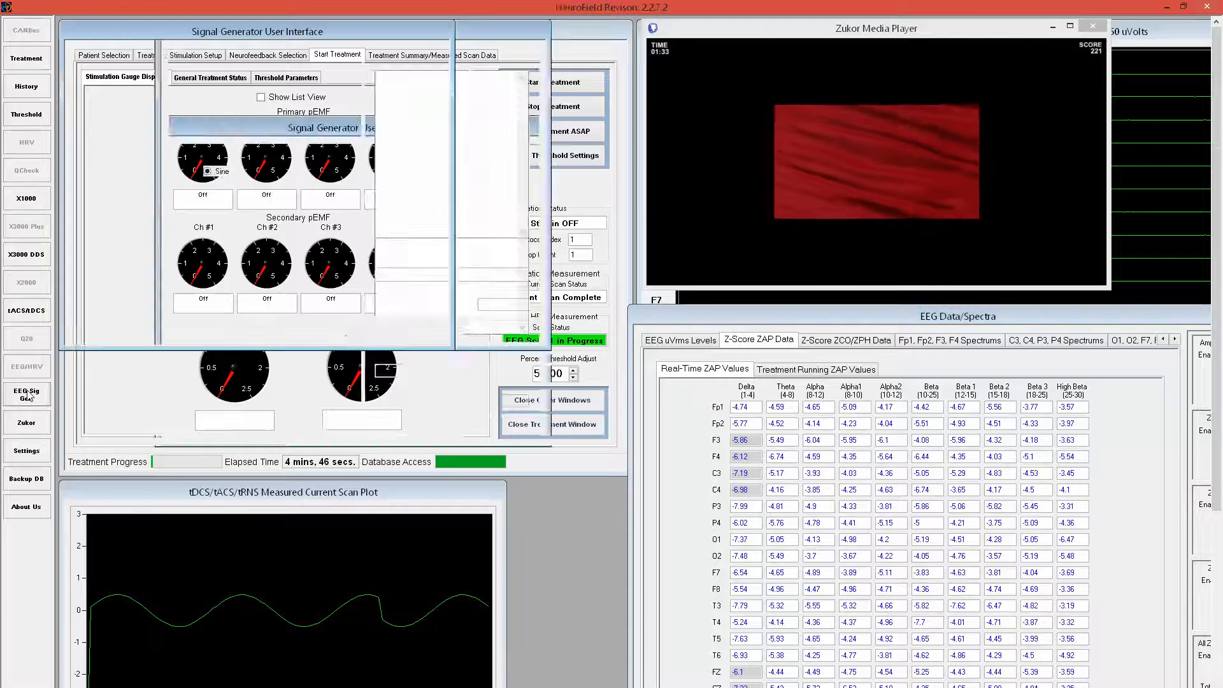
pyautogui.click(125, 93)
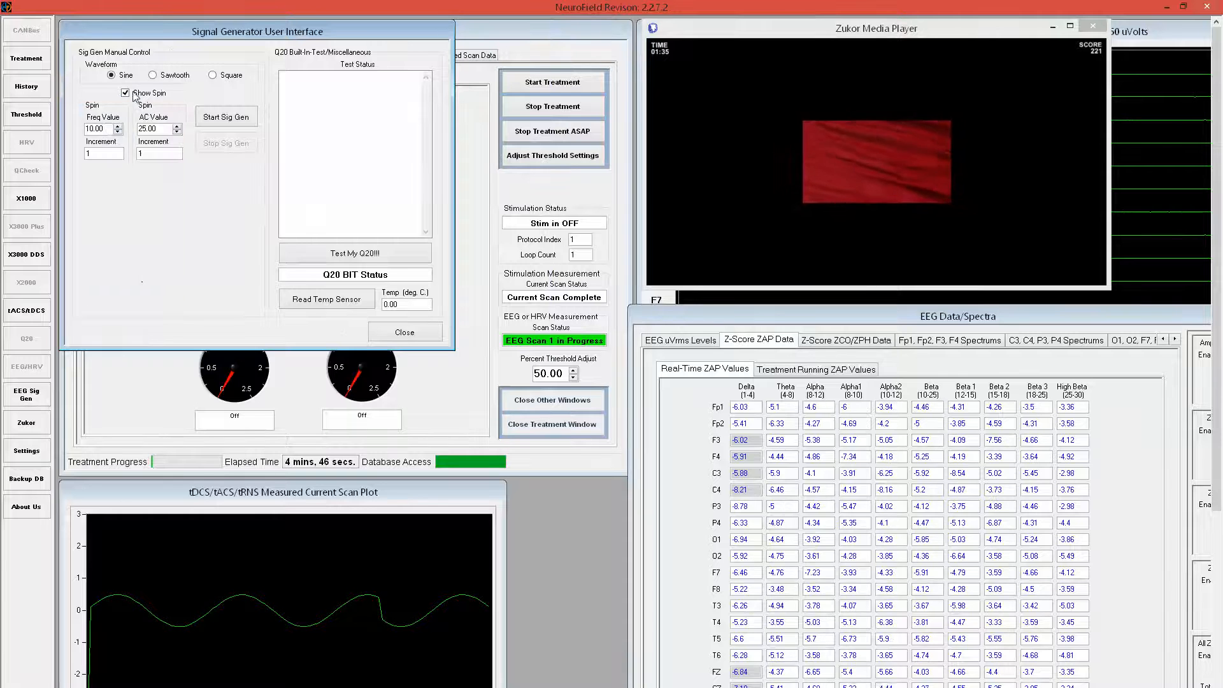
pyautogui.click(119, 131)
pyautogui.click(119, 133)
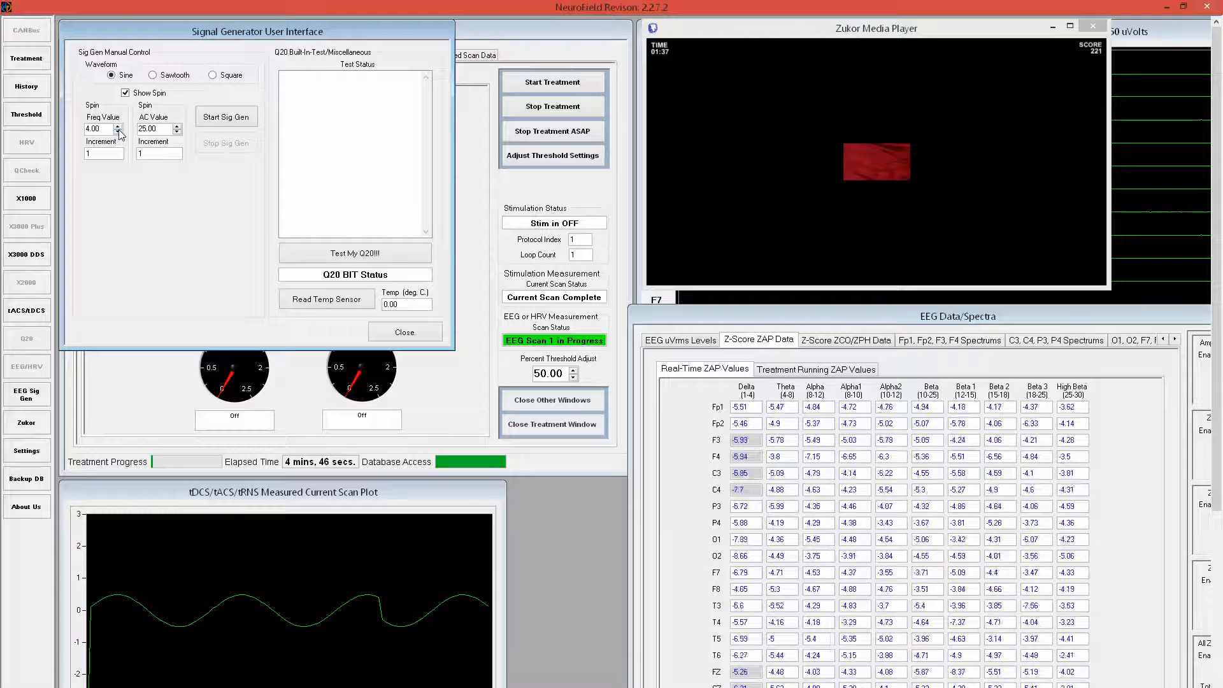
# Lower the signal generator's AC value to 9.00 and start the signal
pyautogui.click(178, 132)
pyautogui.click(178, 132)
pyautogui.click(178, 133)
pyautogui.click(179, 132)
pyautogui.click(178, 132)
pyautogui.click(178, 132)
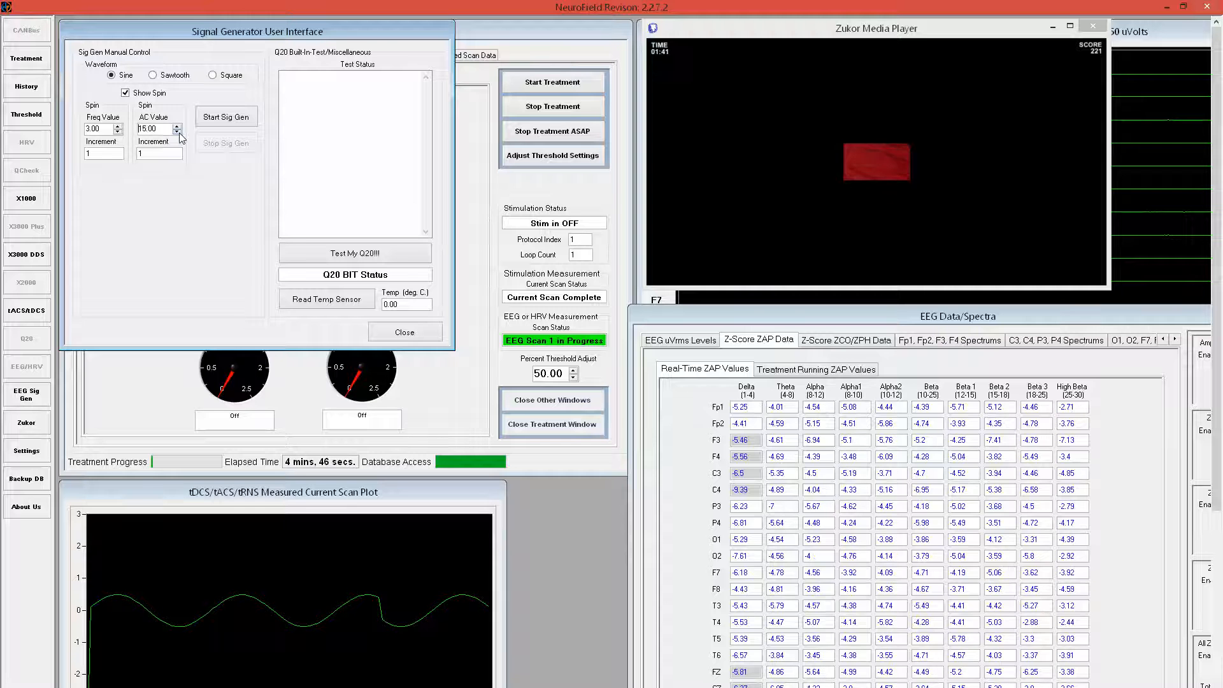
pyautogui.click(178, 132)
pyautogui.click(178, 132)
pyautogui.click(218, 119)
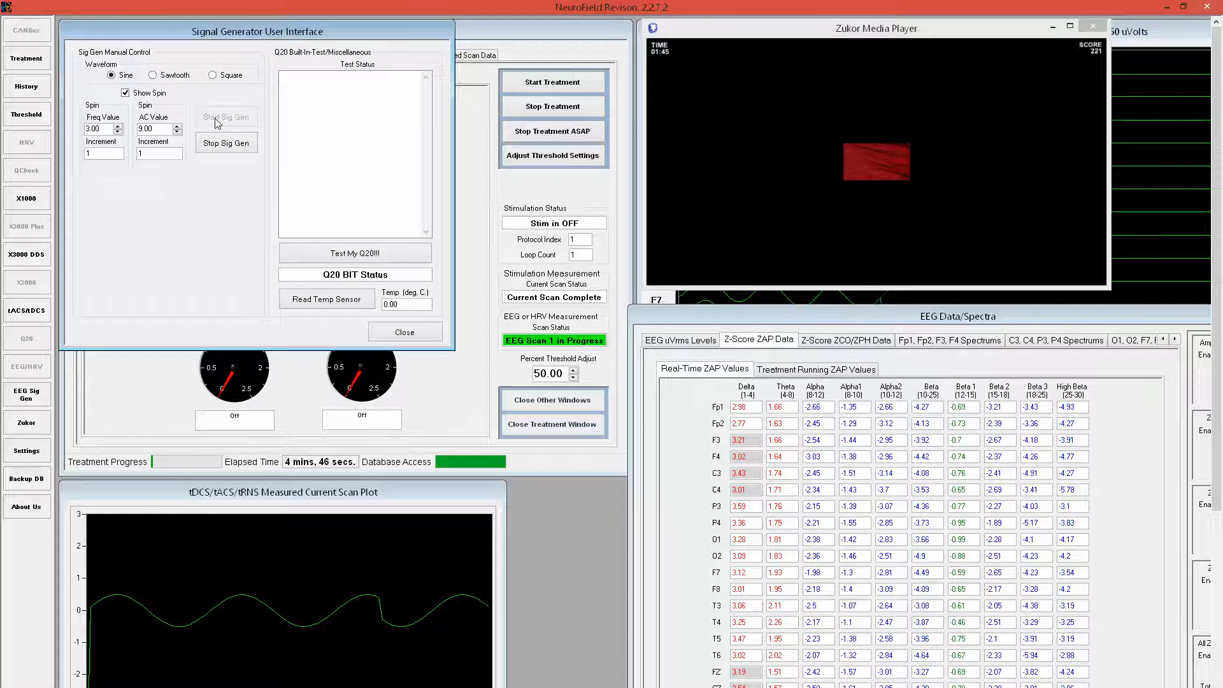
# Lower the signal generator's AC value to 5.00 and check the Z-score hit status in the EEG Data/Spectra window
pyautogui.click(177, 132)
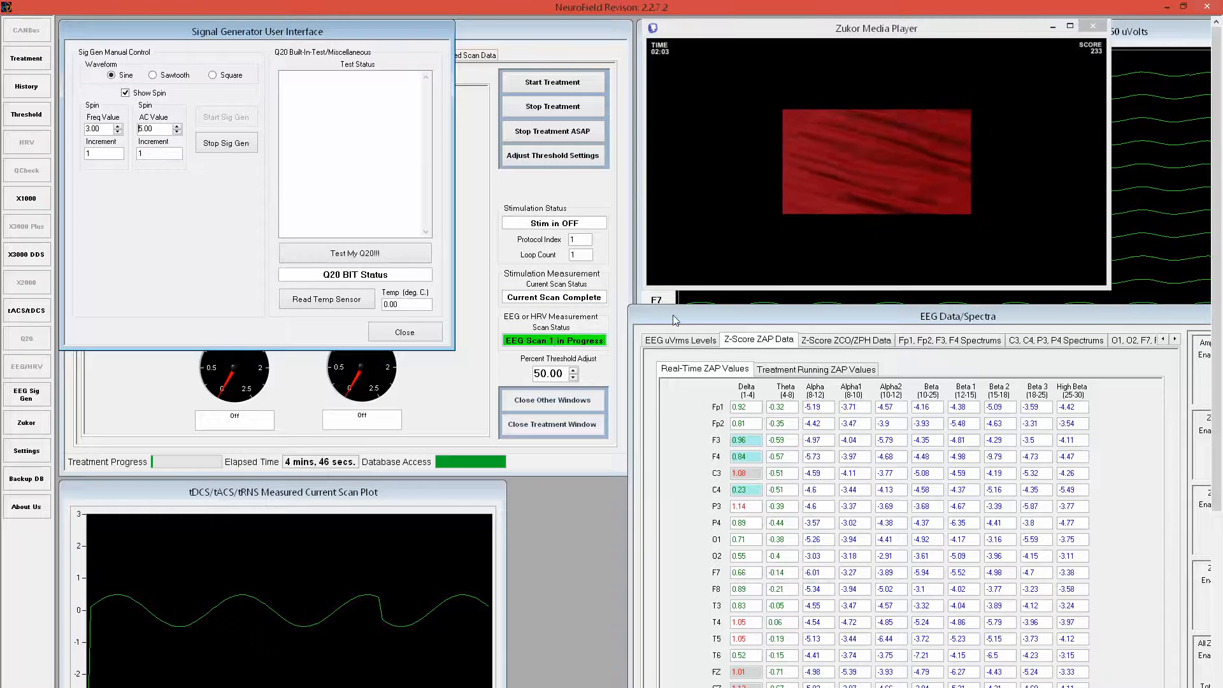
pyautogui.moveTo(675, 320); pyautogui.dragTo(541, 253)
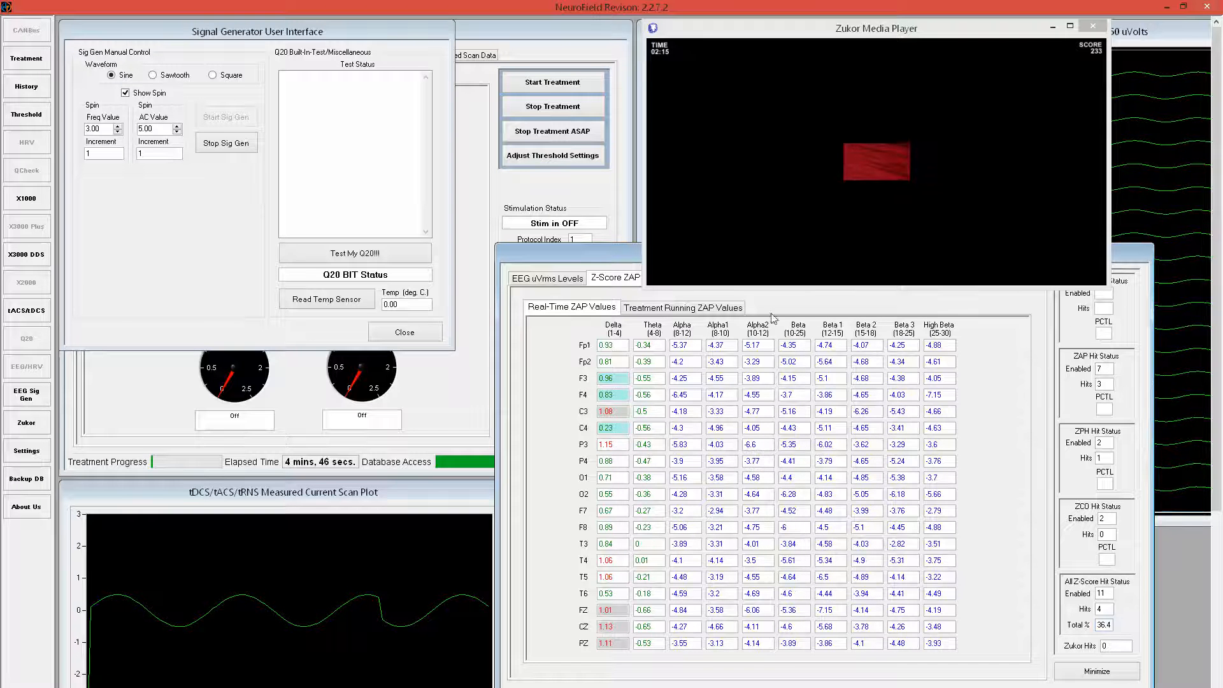
pyautogui.moveTo(586, 255); pyautogui.dragTo(715, 311)
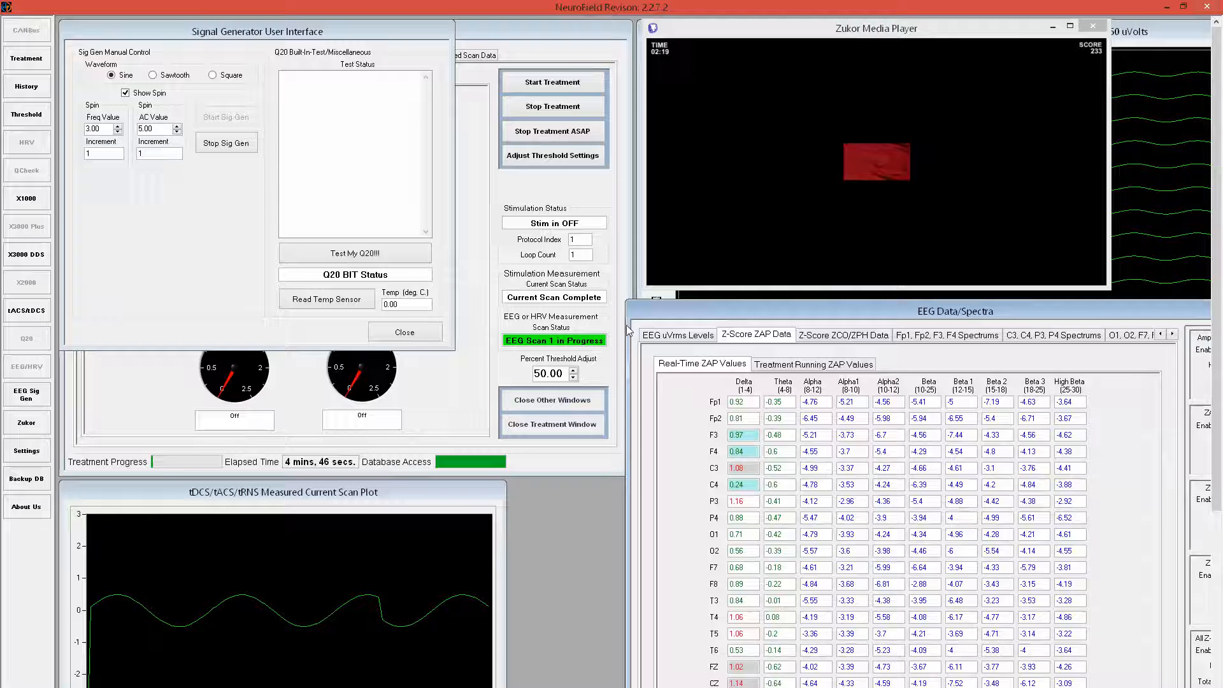
# Set the signal generator's AC value to 4.00 and, with its window moved out of the way, check the Z-score hit status again
pyautogui.click(178, 132)
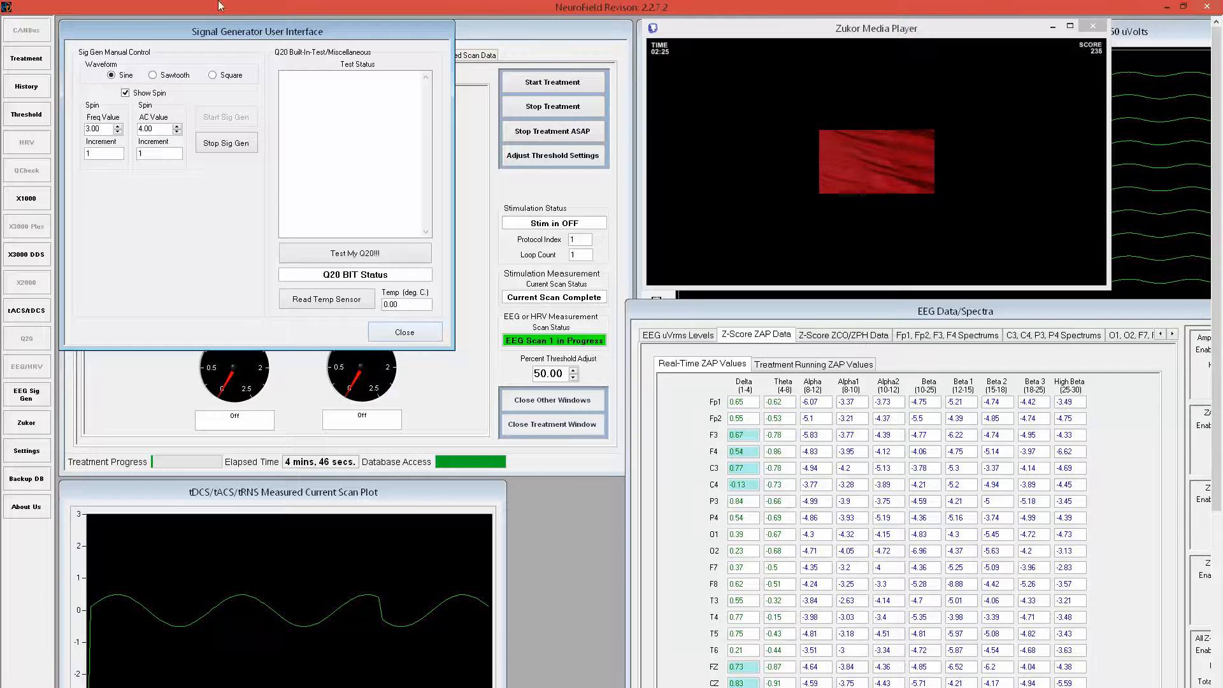
pyautogui.moveTo(224, 32); pyautogui.dragTo(446, 687)
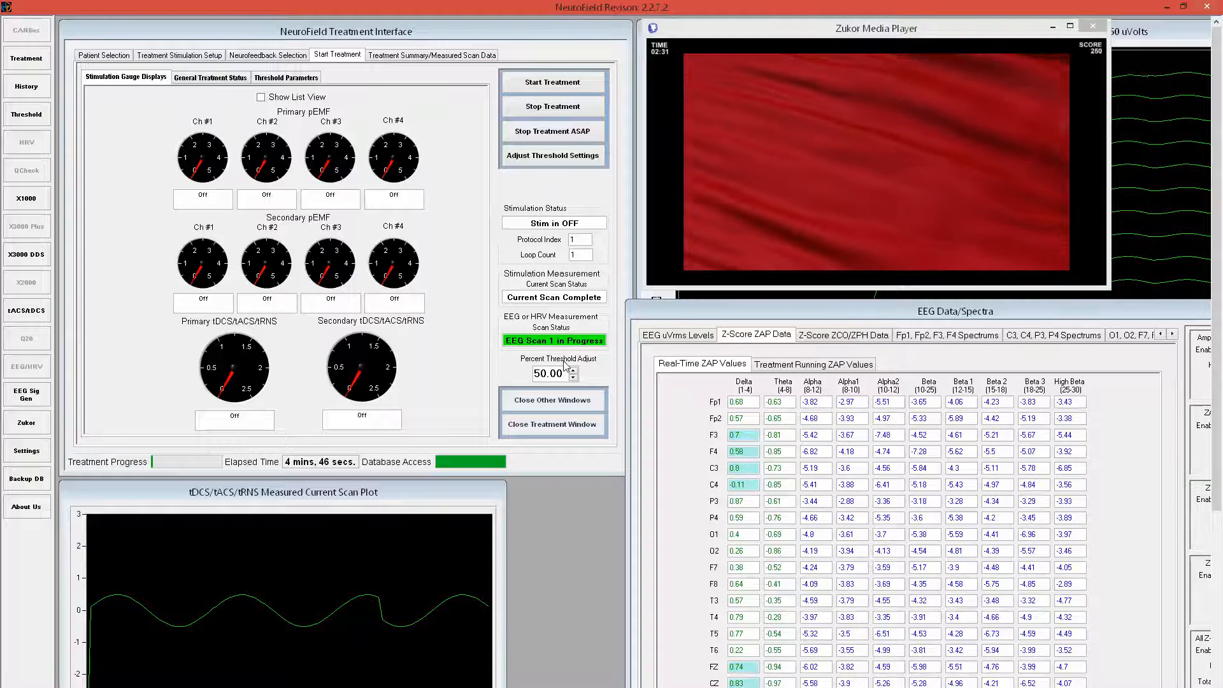
pyautogui.moveTo(705, 279)
pyautogui.moveTo(700, 307); pyautogui.dragTo(613, 202)
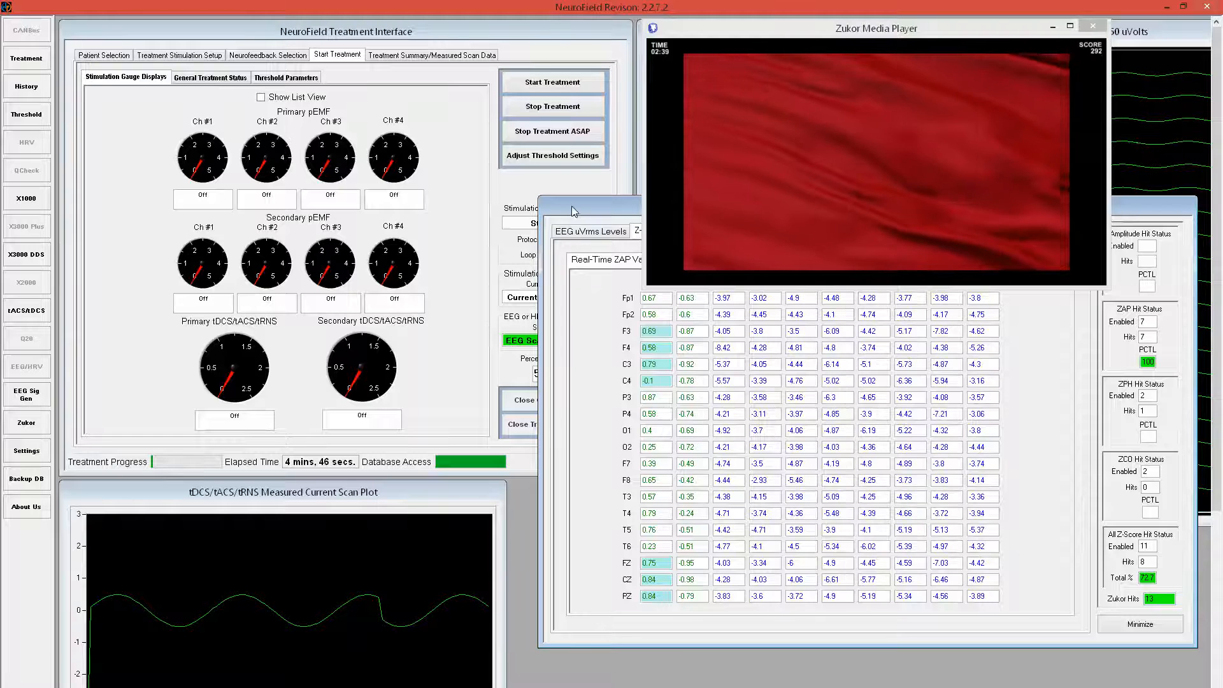
pyautogui.moveTo(574, 210); pyautogui.dragTo(662, 294)
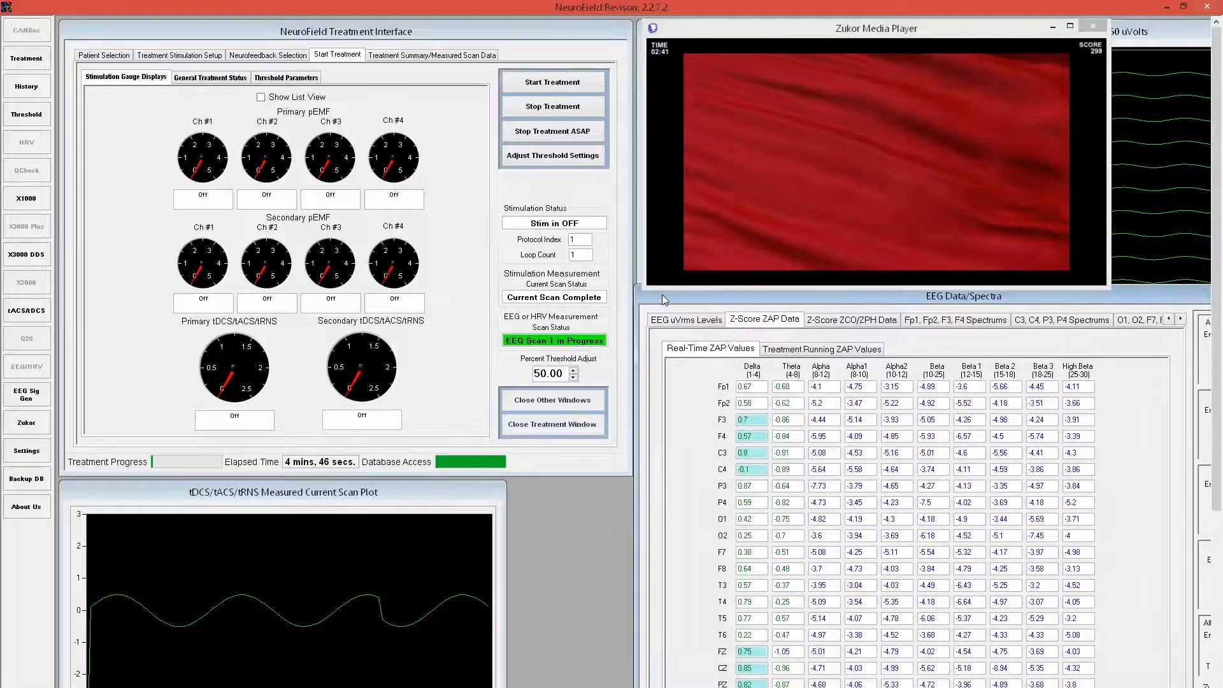
# Raise the Percent Threshold Adjust value to 73.00
pyautogui.click(574, 372)
pyautogui.click(574, 371)
pyautogui.click(574, 371)
pyautogui.click(573, 372)
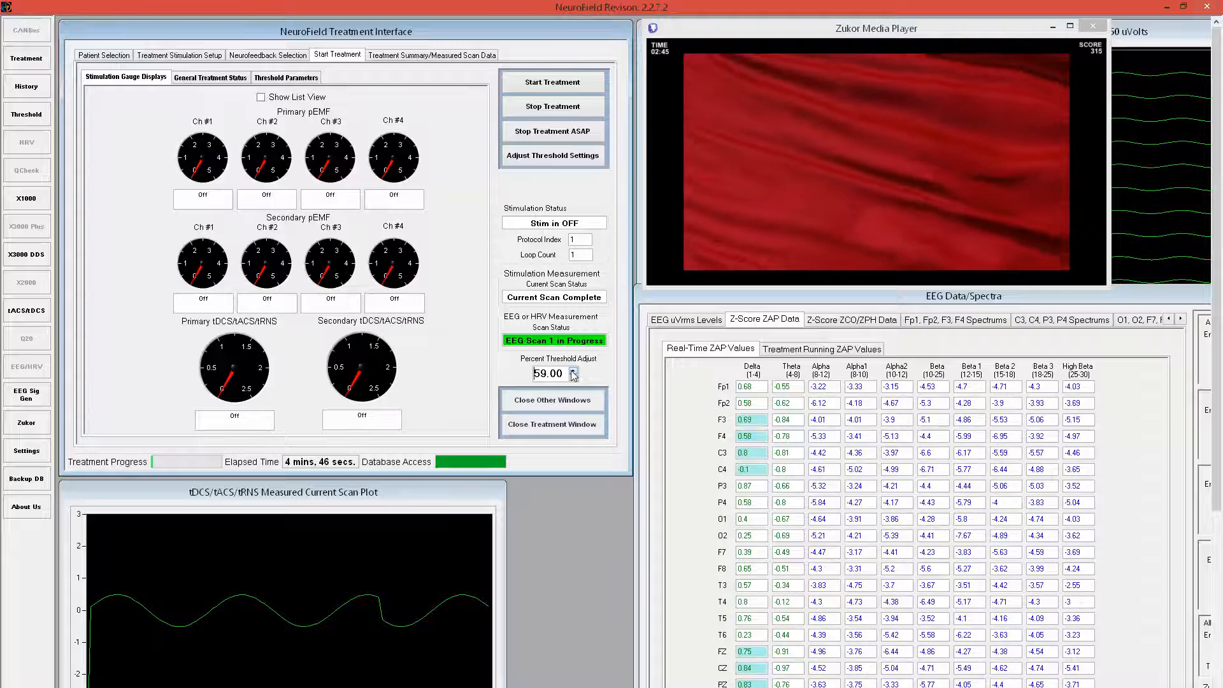
pyautogui.click(573, 371)
pyautogui.click(573, 371)
pyautogui.click(574, 371)
pyautogui.click(574, 372)
pyautogui.click(573, 371)
pyautogui.click(573, 372)
pyautogui.click(573, 371)
pyautogui.click(573, 372)
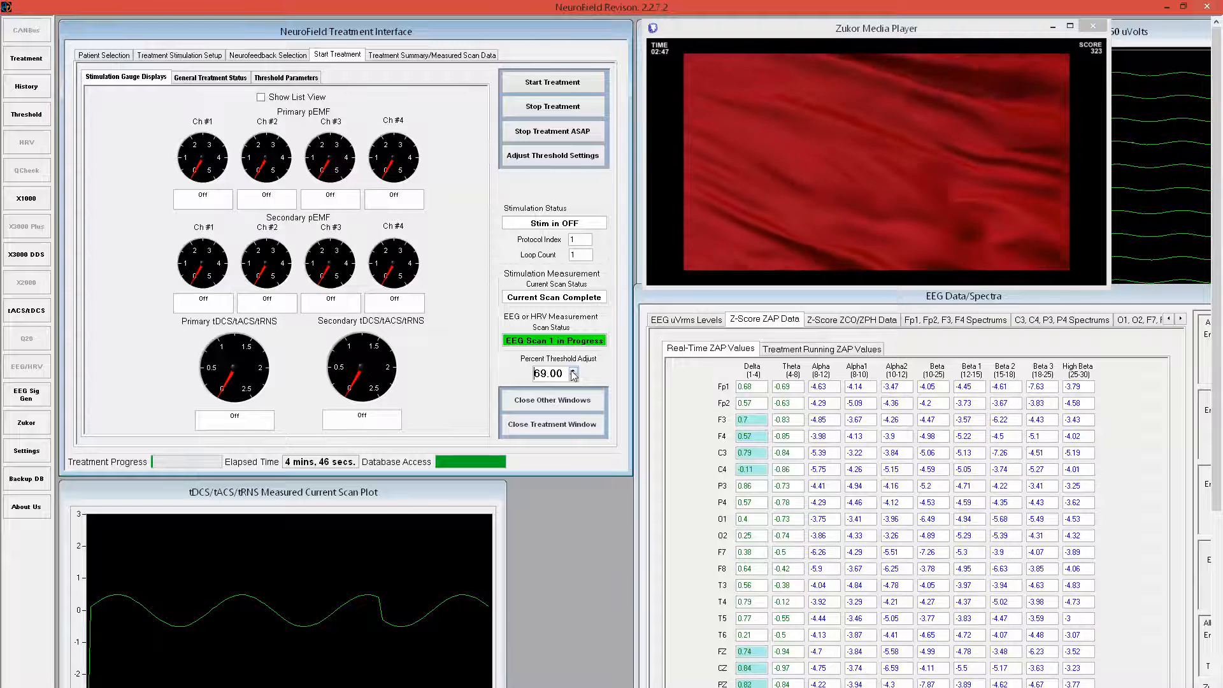
pyautogui.click(574, 372)
pyautogui.click(573, 371)
pyautogui.click(574, 371)
pyautogui.click(573, 371)
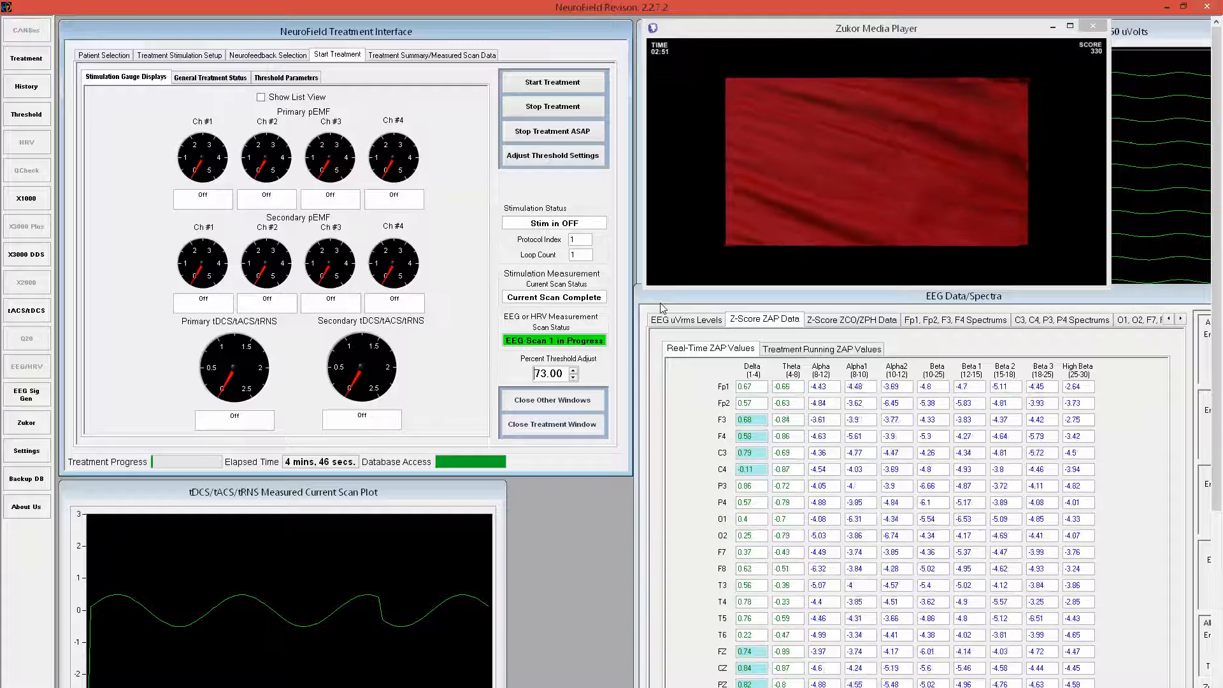
# Move the EEG Data/Spectra window slightly higher and fine-tune the Percent Threshold Adjust value to 72.50
pyautogui.moveTo(660, 296); pyautogui.dragTo(642, 277)
pyautogui.click(573, 377)
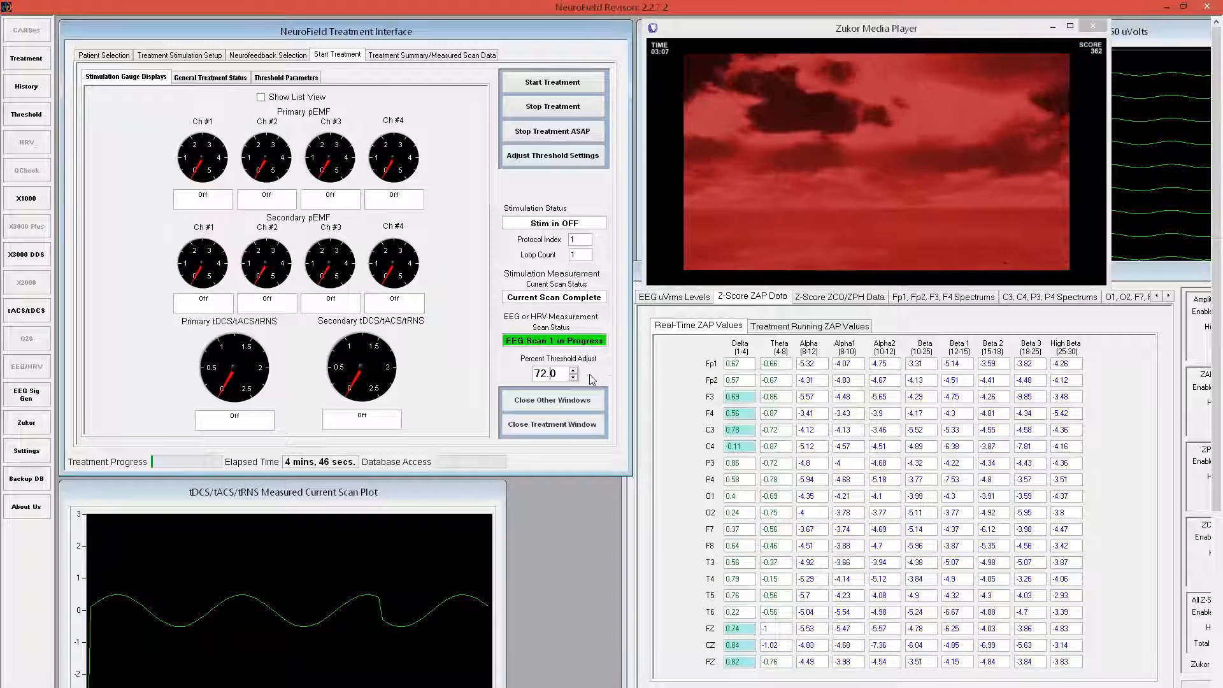
pyautogui.click(573, 372)
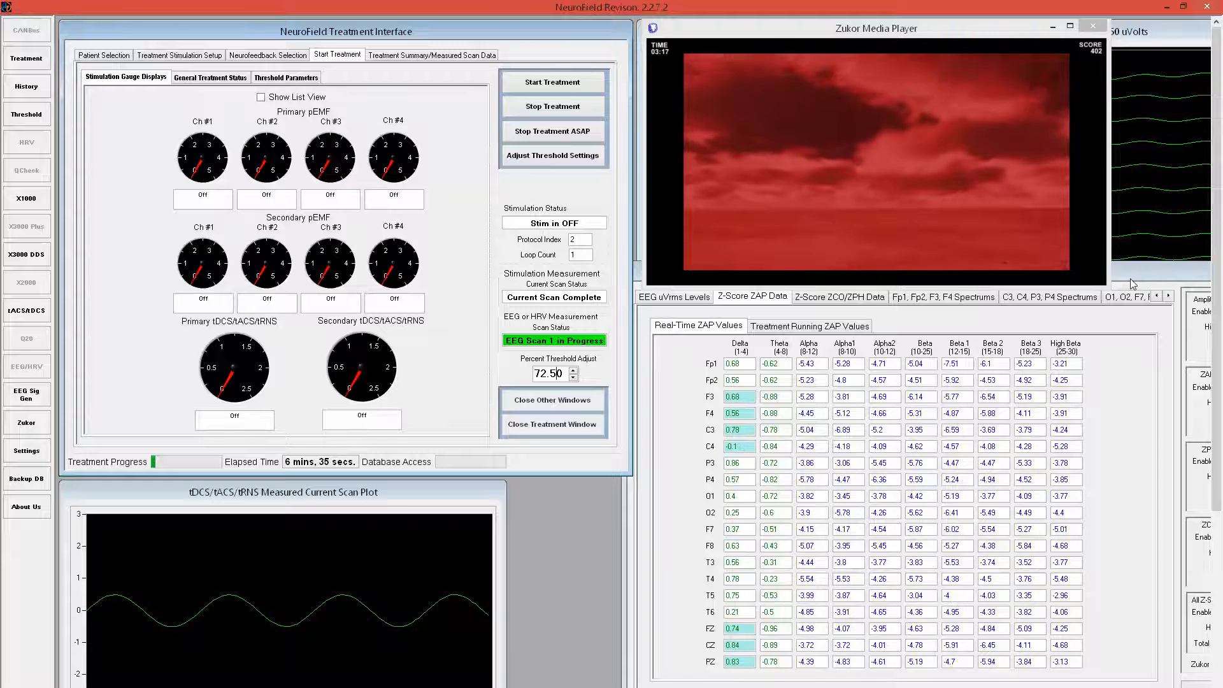
pyautogui.moveTo(801, 95)
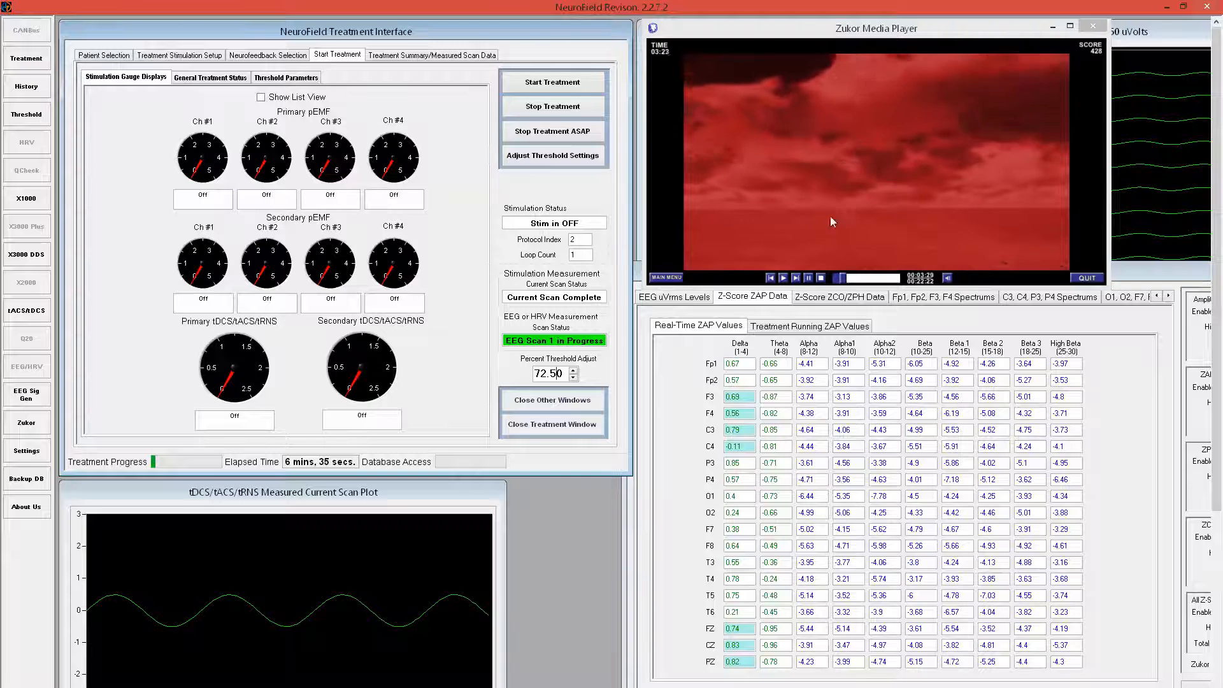
# Switch the Percent Threshold Adjust value between 73.50 and 72.50 to compare the media player's response, finishing at 73.50
pyautogui.click(574, 370)
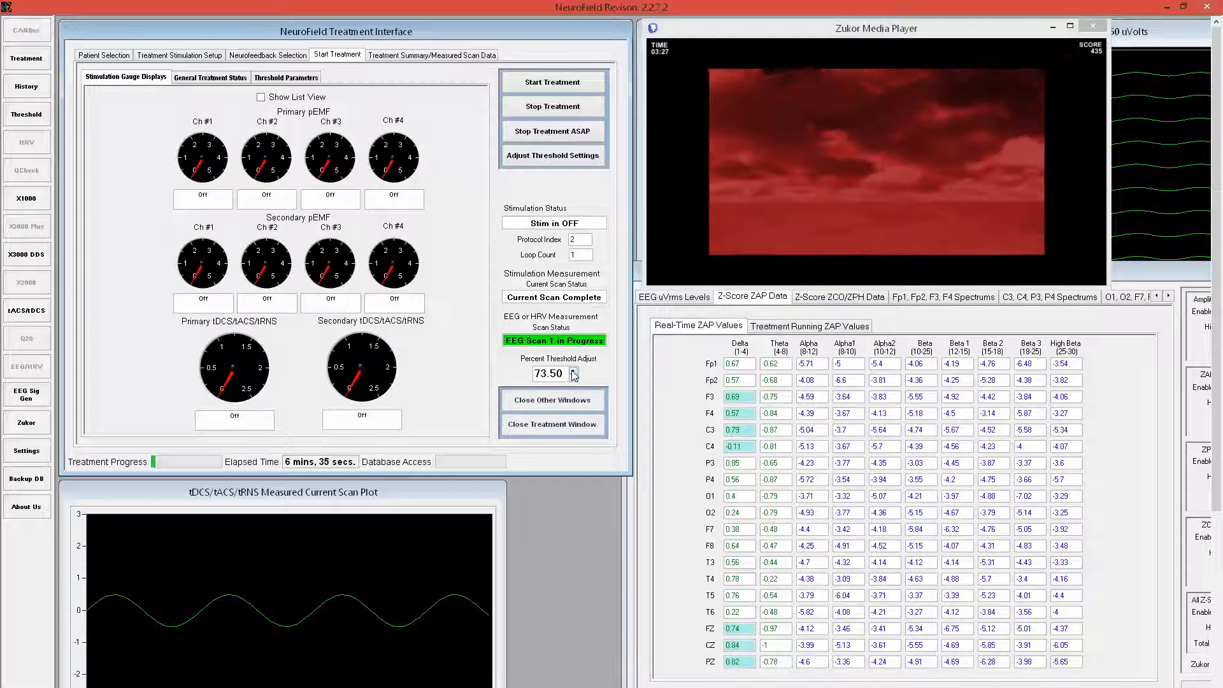
pyautogui.click(575, 379)
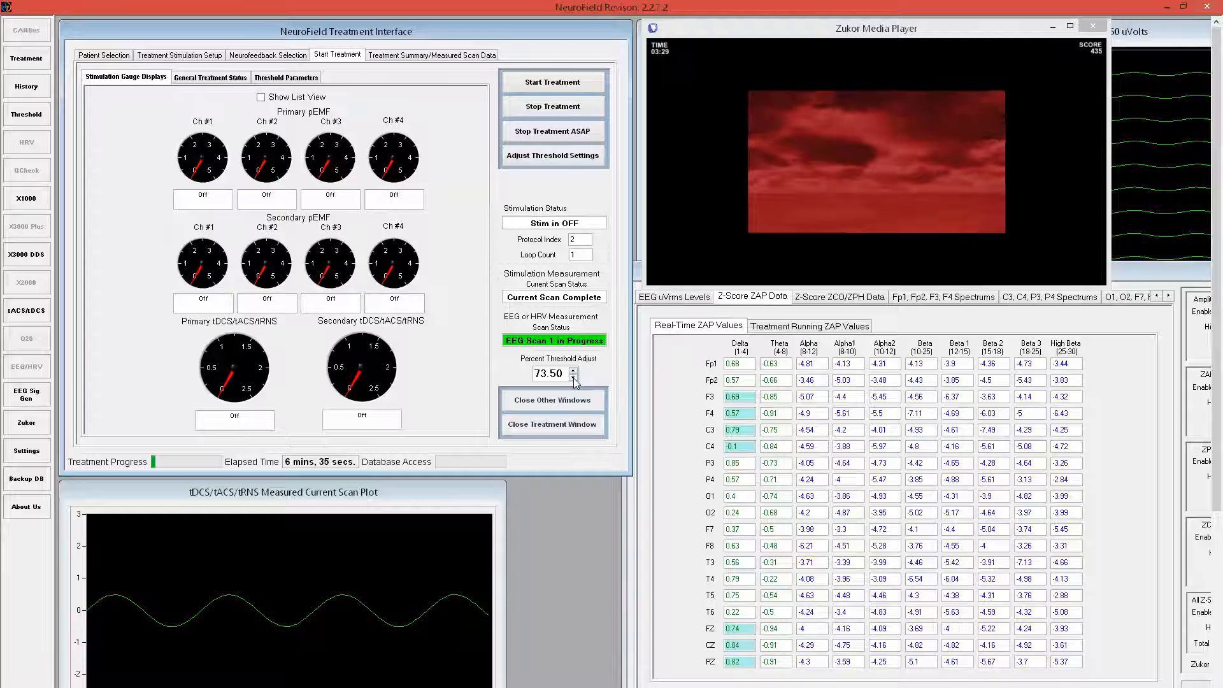
pyautogui.click(575, 371)
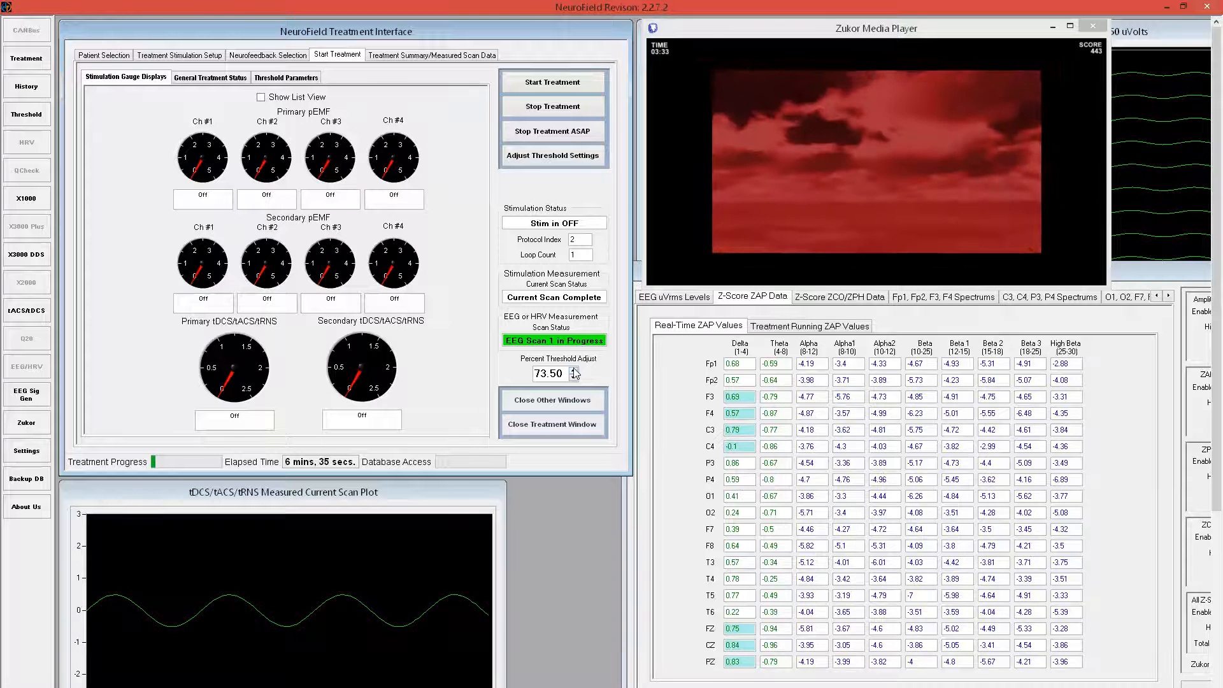
pyautogui.click(574, 379)
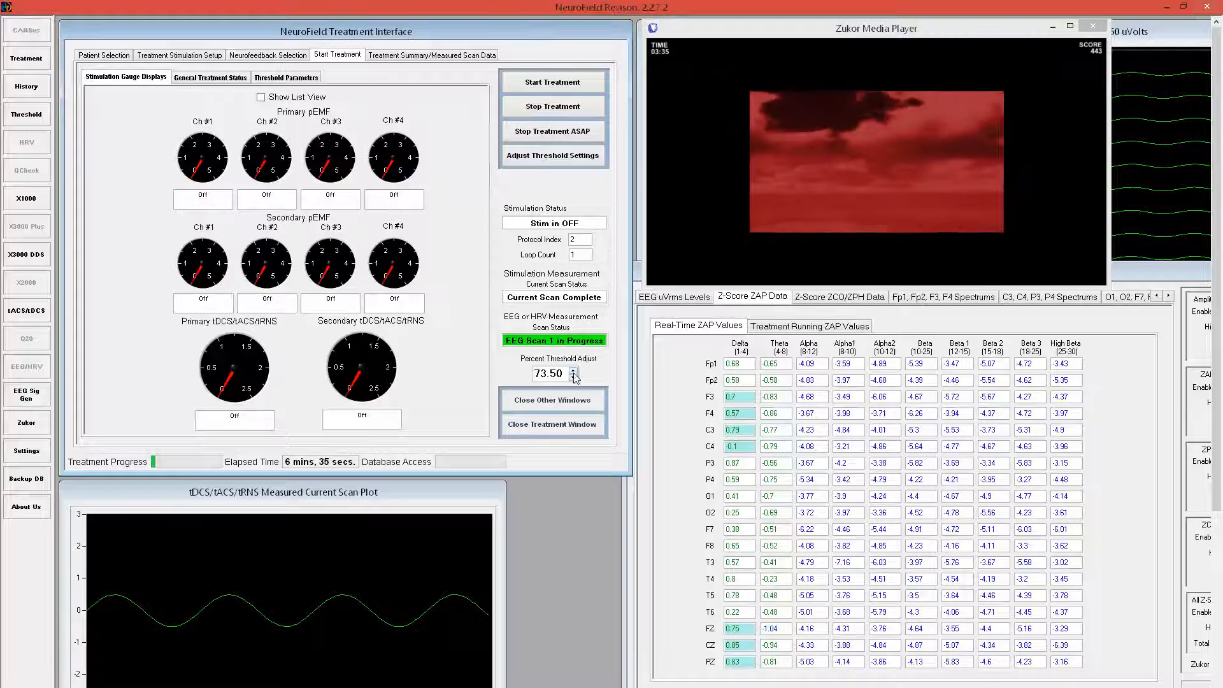
pyautogui.click(574, 371)
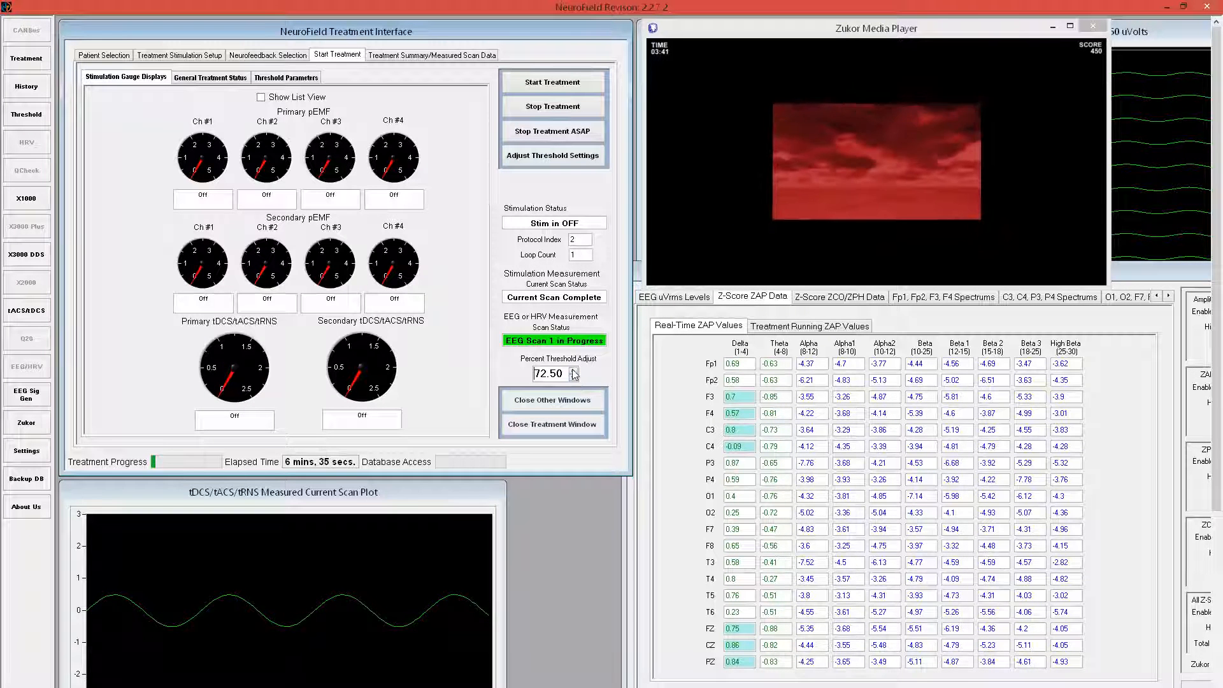
# Bring the EEG Data/Spectra window forward and view the Treatment Running ZAP Values plot for site F3 in the Delta band
pyautogui.click(1152, 275)
pyautogui.moveTo(1150, 269); pyautogui.dragTo(834, 287)
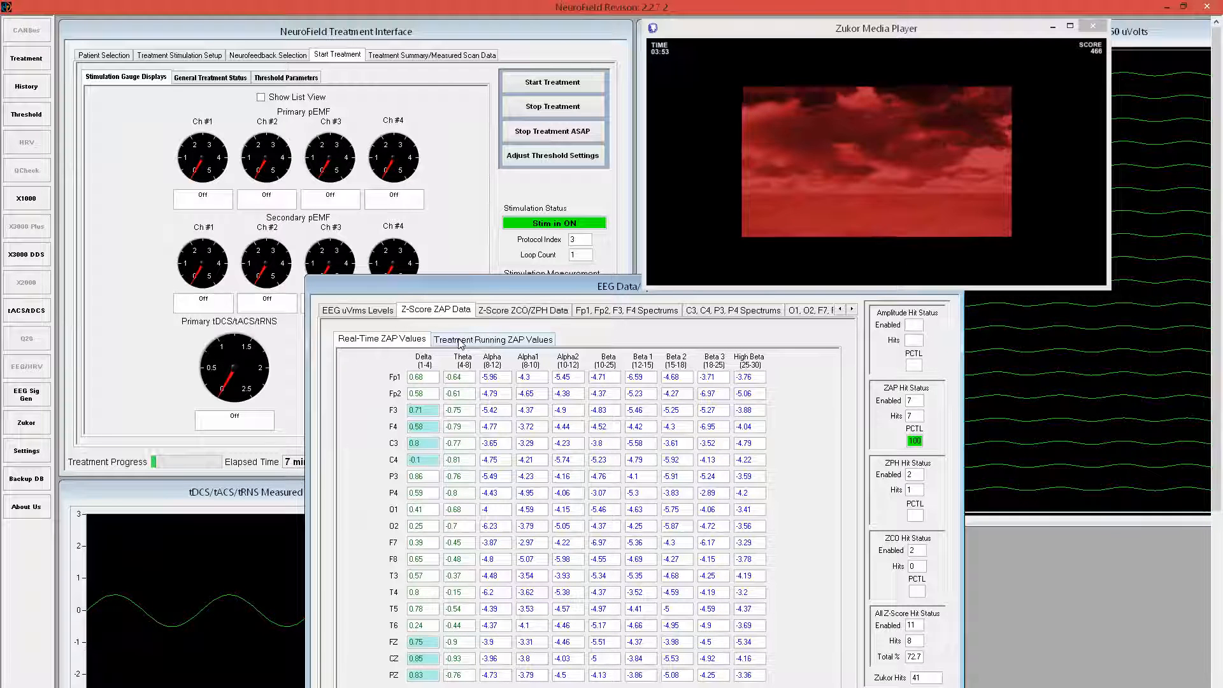
pyautogui.click(461, 341)
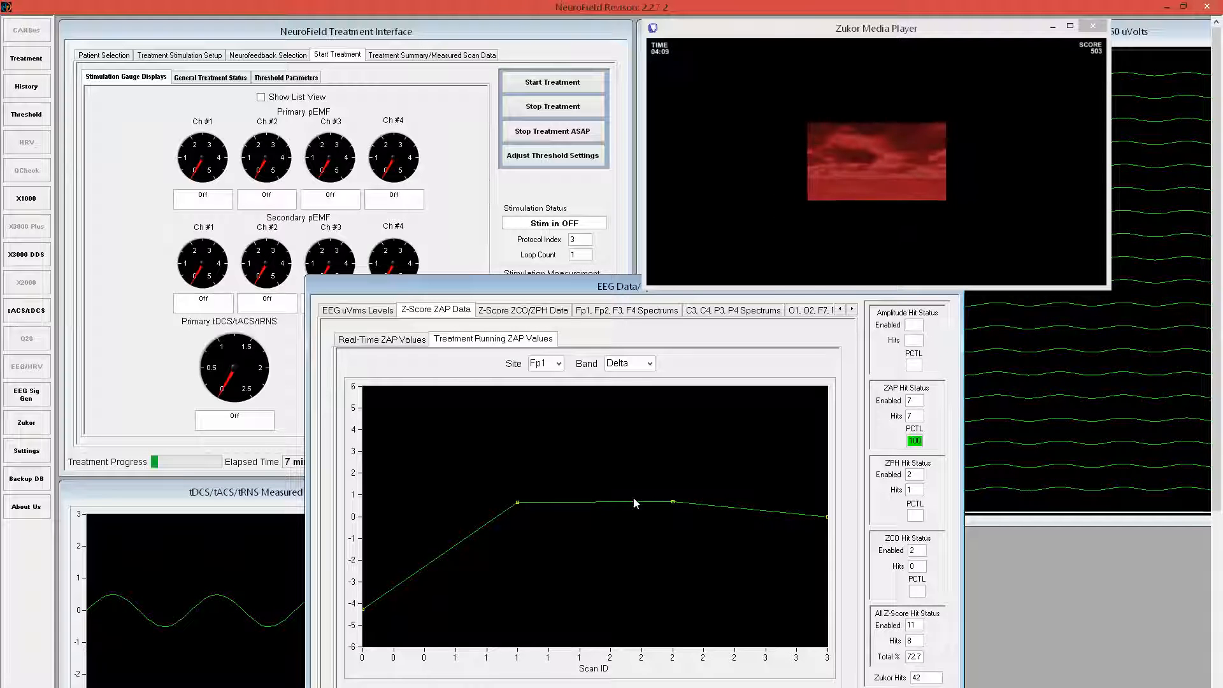
pyautogui.click(559, 365)
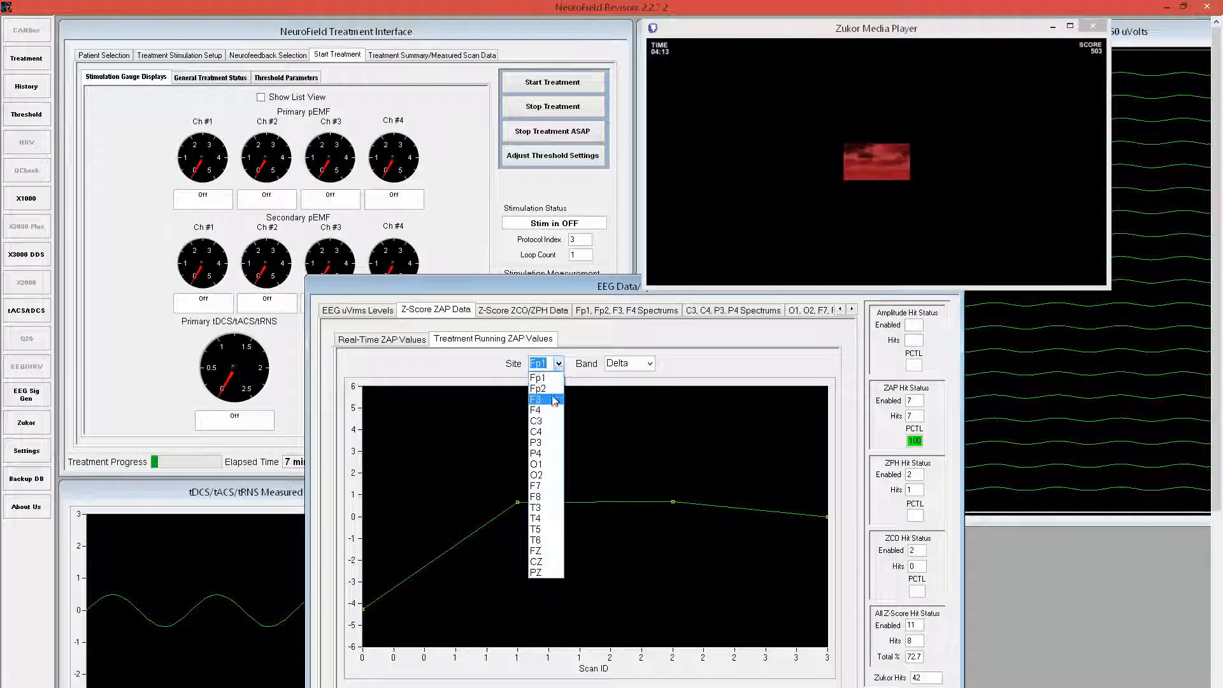
pyautogui.click(553, 399)
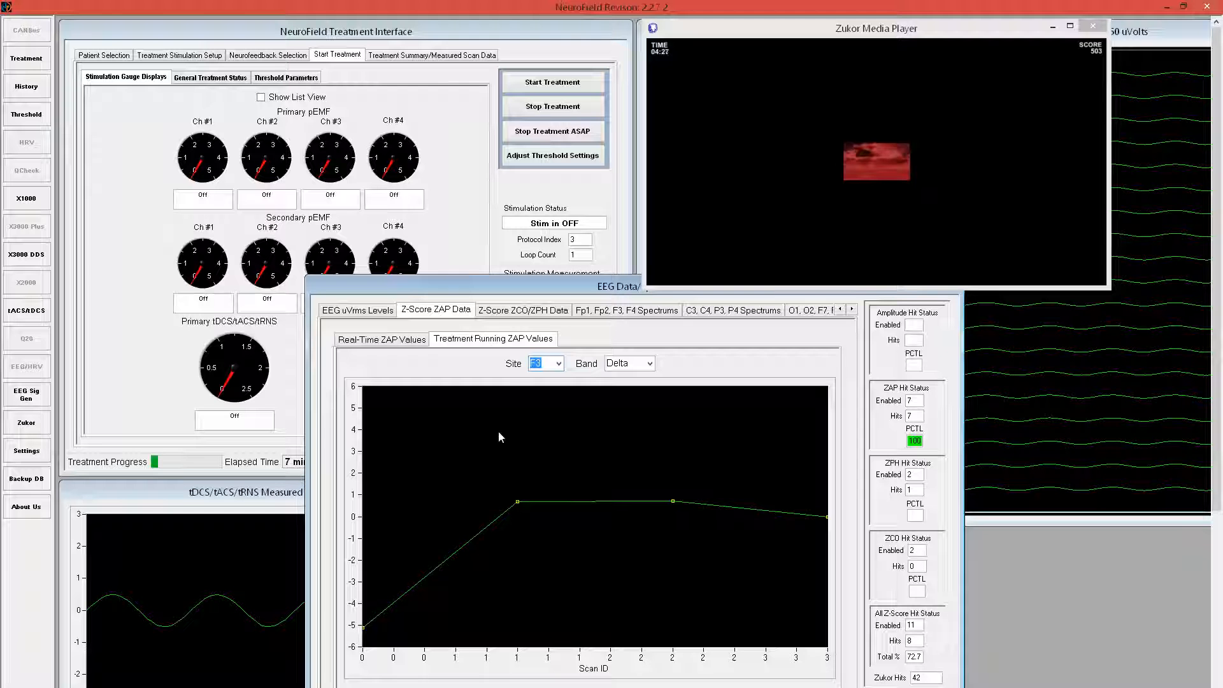
# Review the real-time and treatment running ZCO and ZPH data, the running ZAP plot and the EEG uVrms levels
pyautogui.click(503, 310)
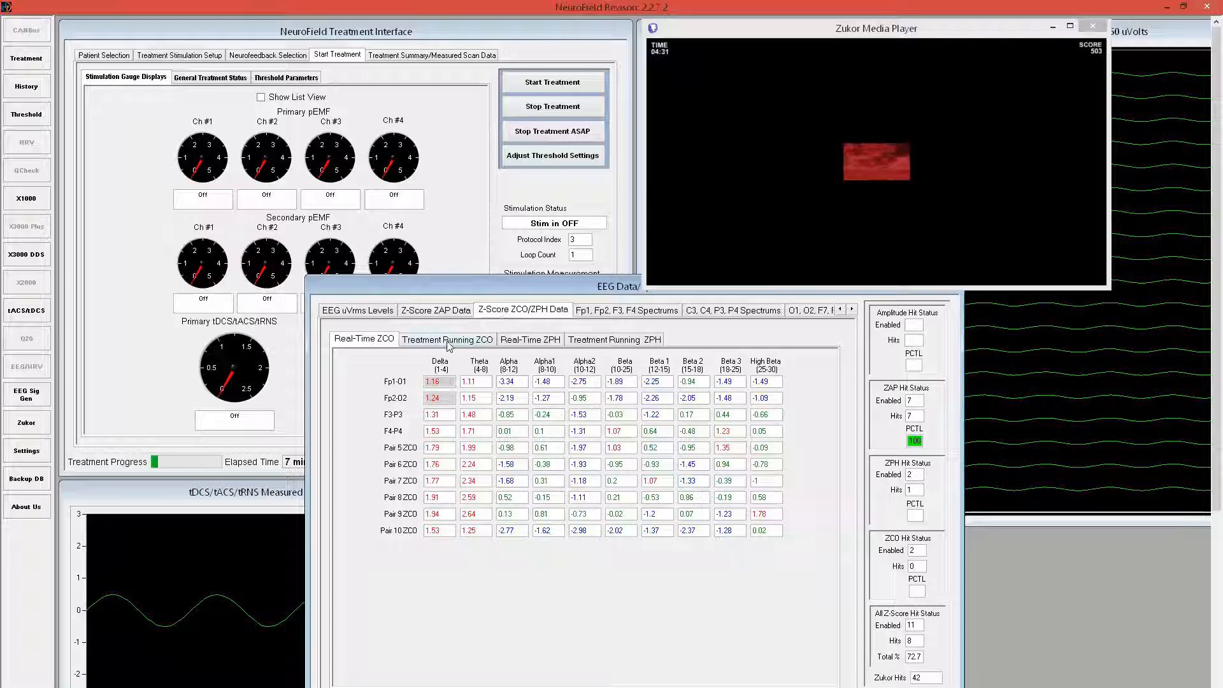
pyautogui.click(448, 340)
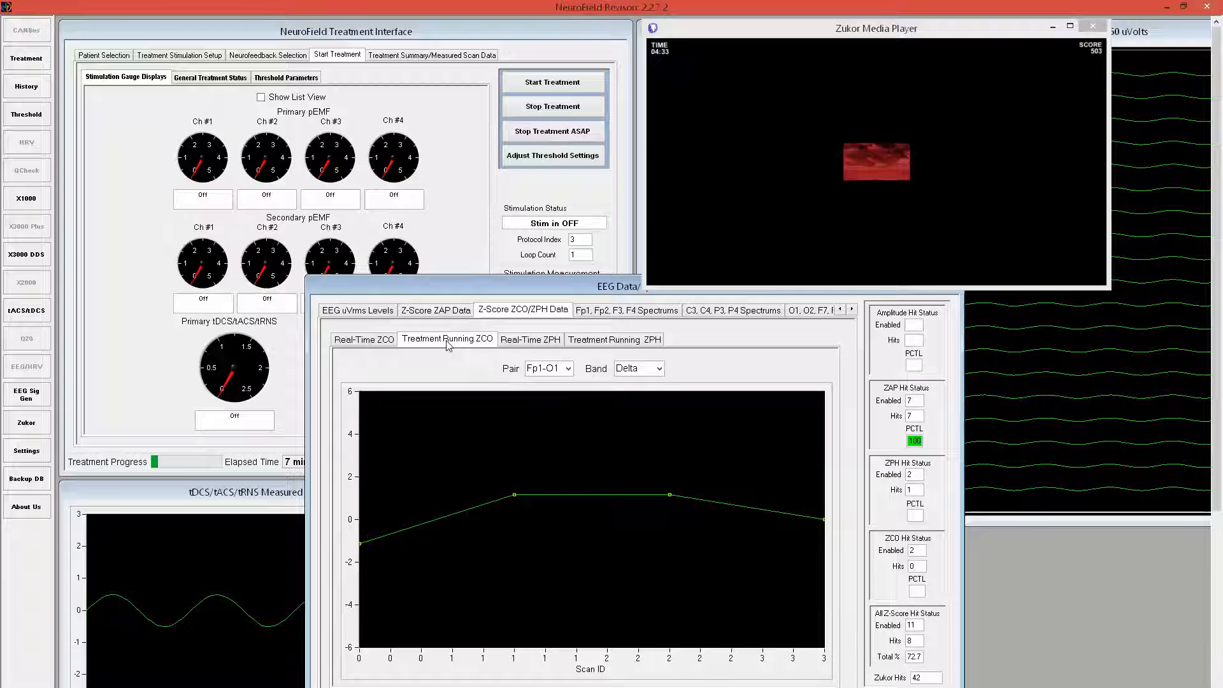
pyautogui.click(532, 341)
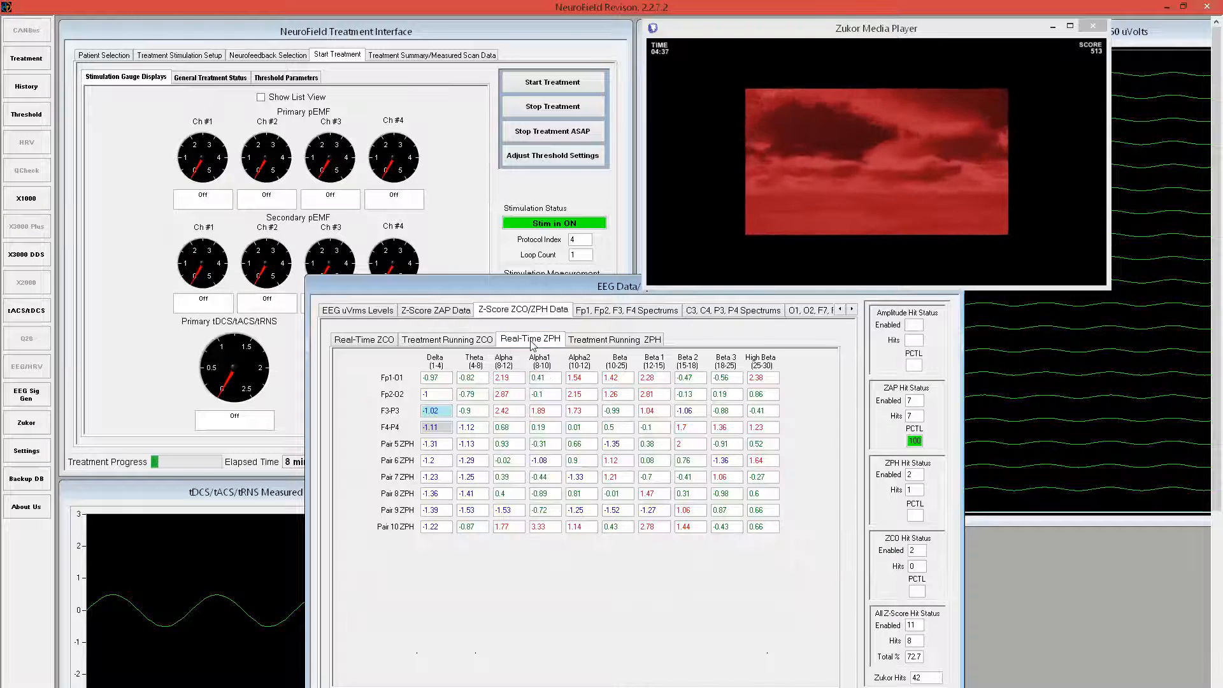
pyautogui.click(593, 341)
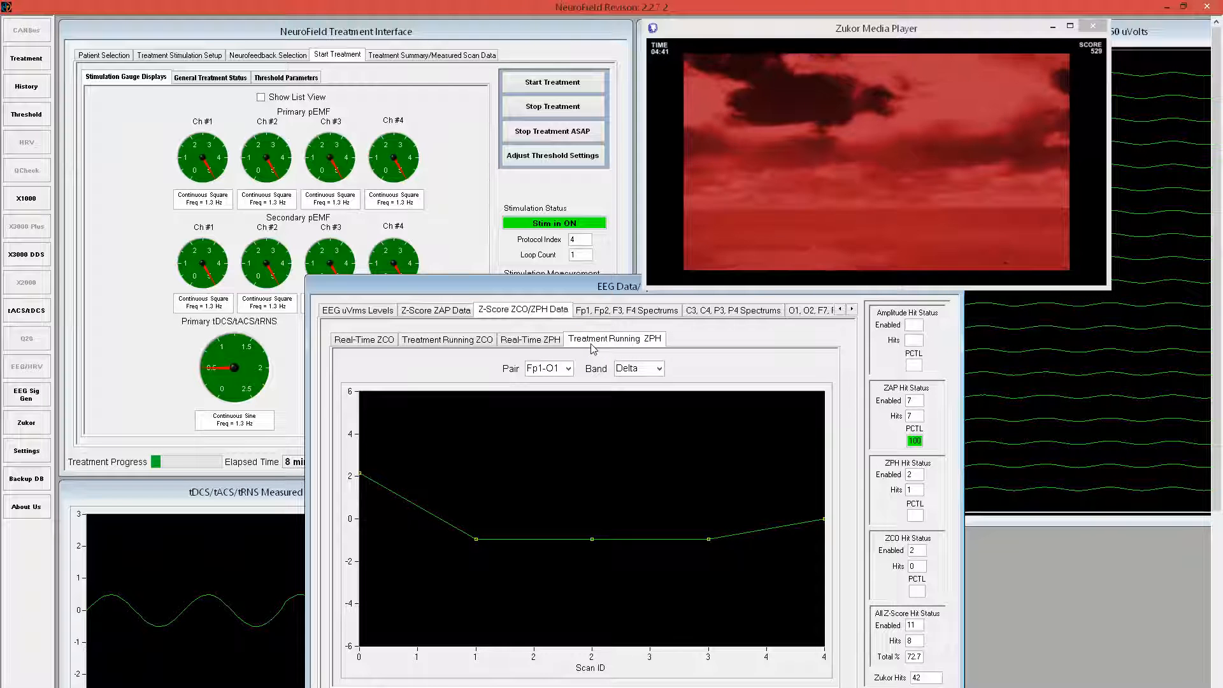
pyautogui.click(362, 341)
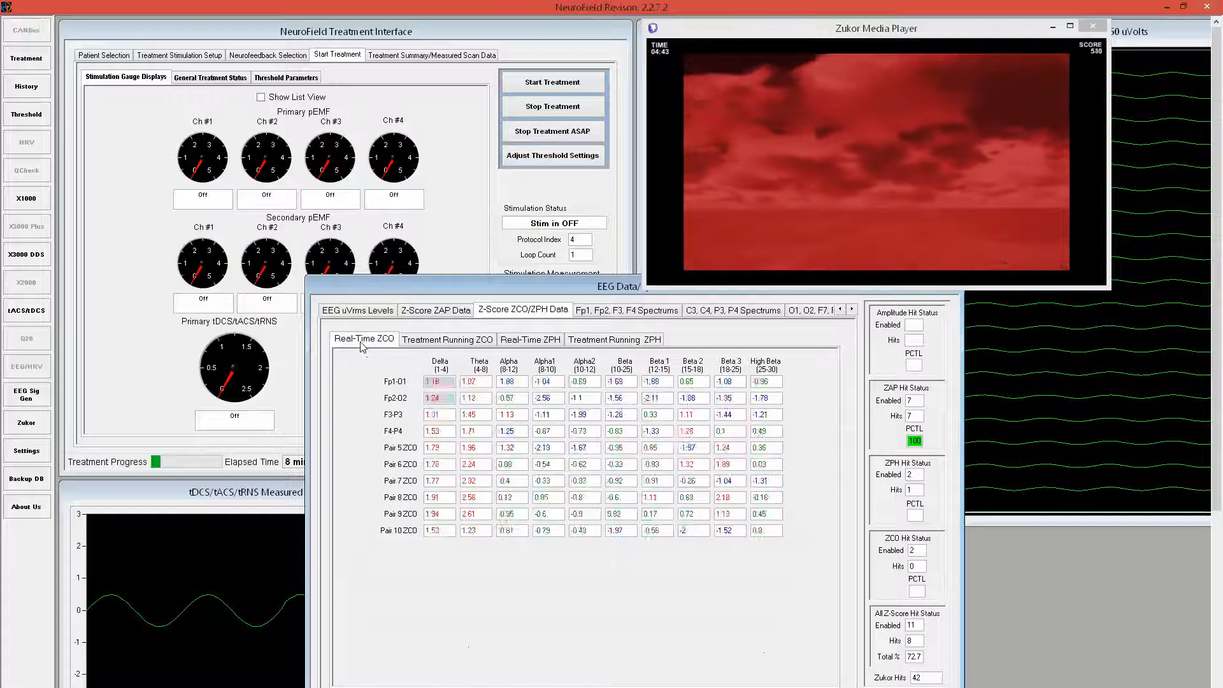
pyautogui.click(437, 311)
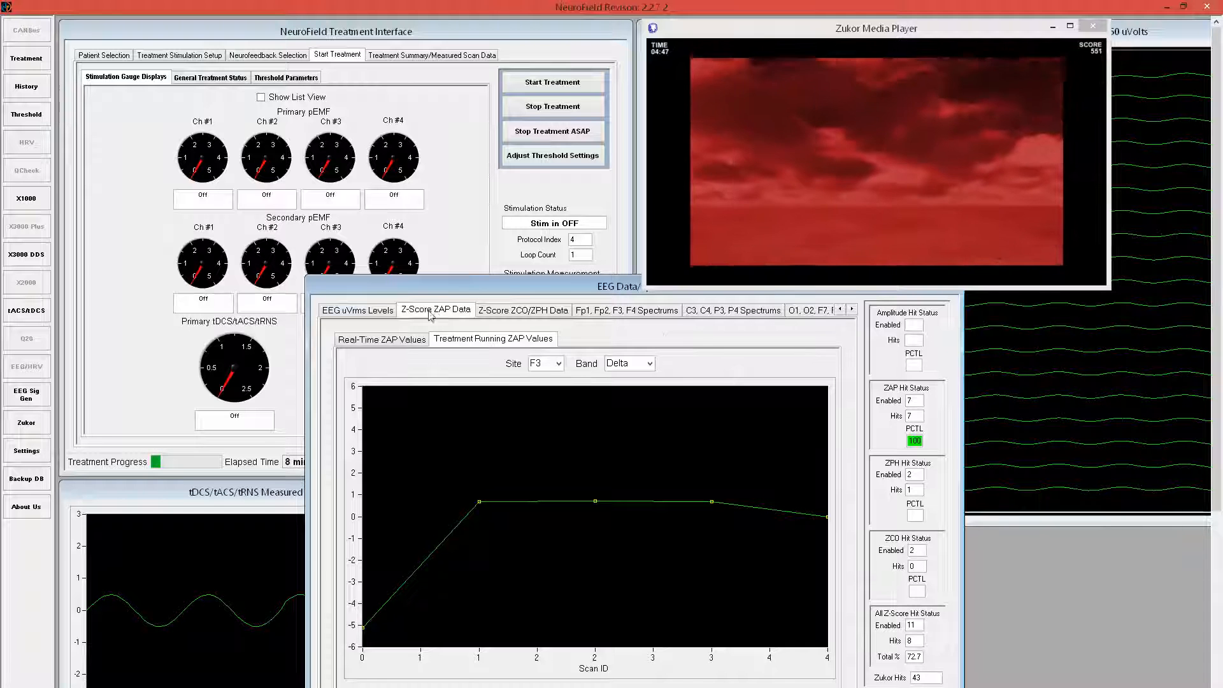
pyautogui.click(337, 311)
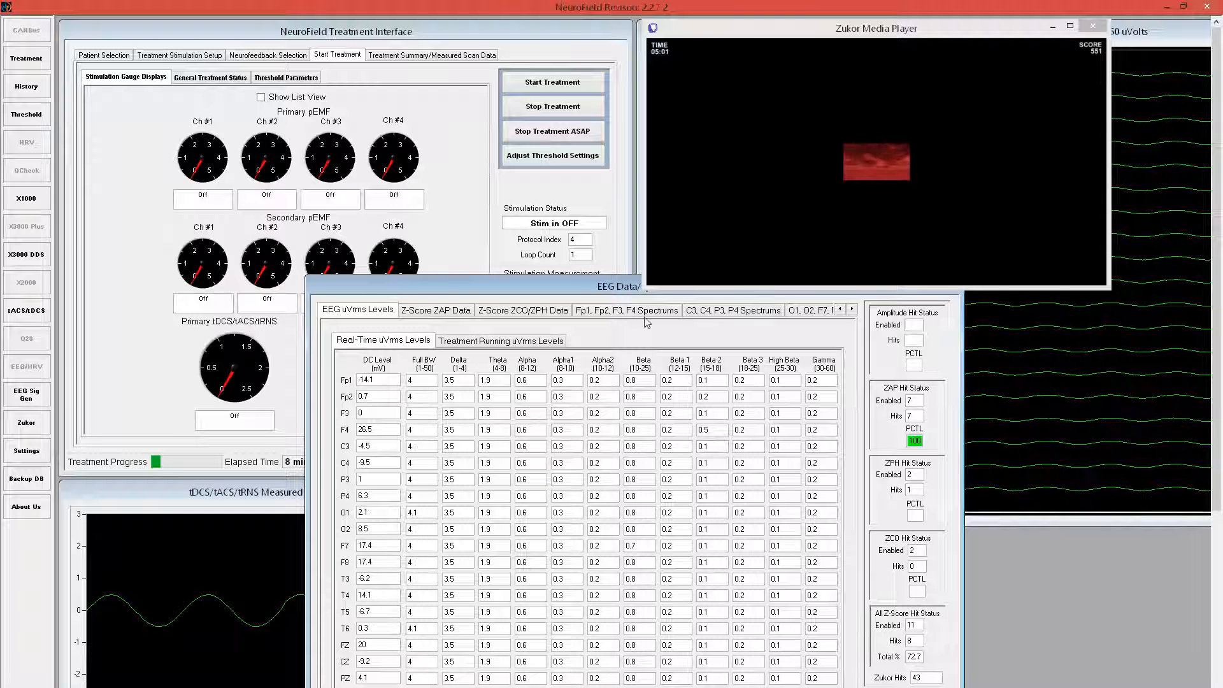
# Move the EEG Data/Spectra window clear of the treatment controls and display the Real-Time ZAP Values
pyautogui.moveTo(581, 295); pyautogui.dragTo(424, 263)
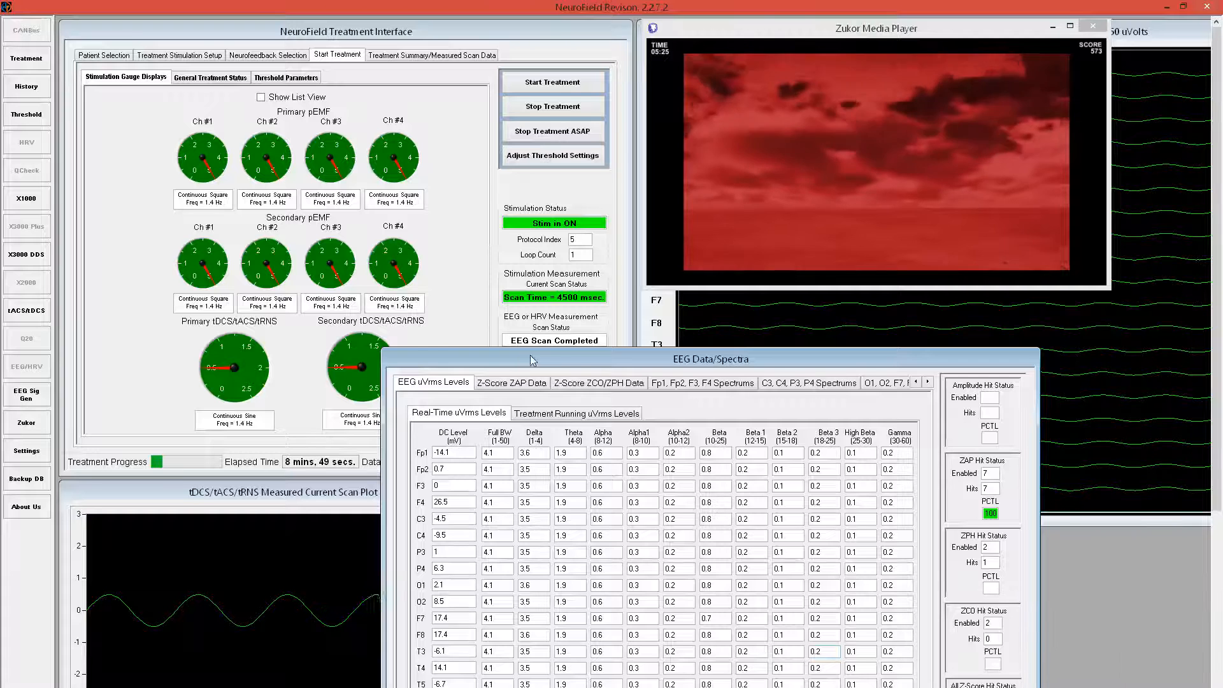
pyautogui.moveTo(522, 360); pyautogui.dragTo(689, 308)
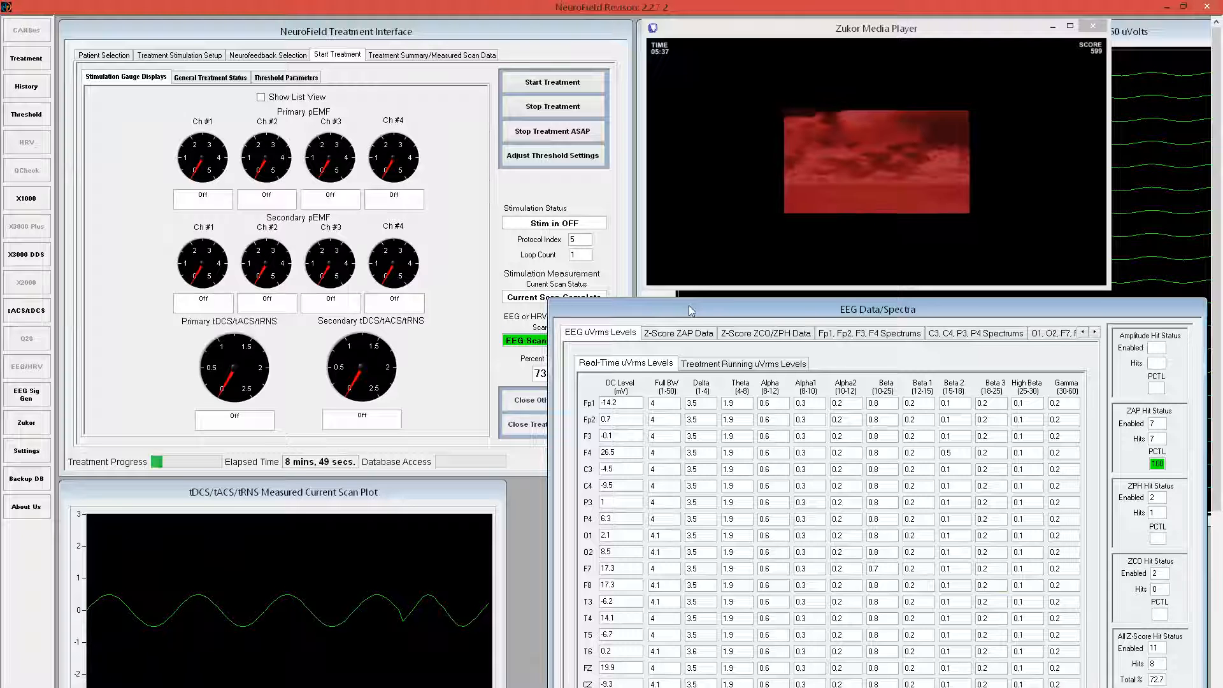
pyautogui.click(679, 333)
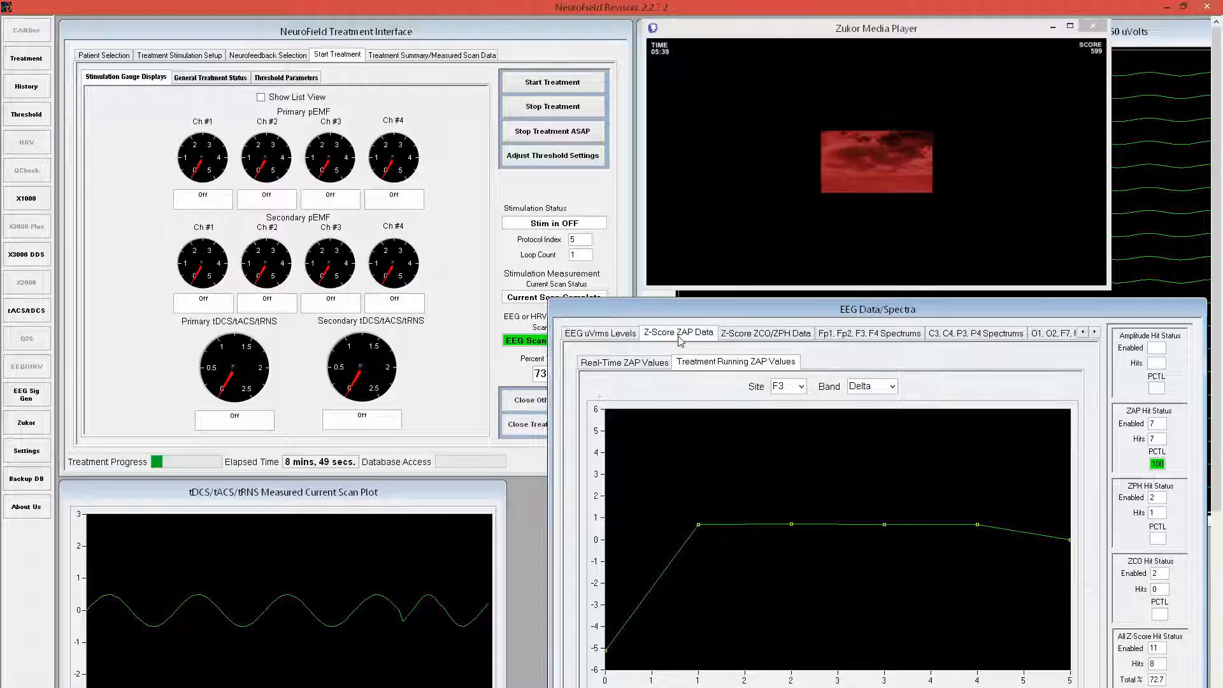
pyautogui.click(639, 362)
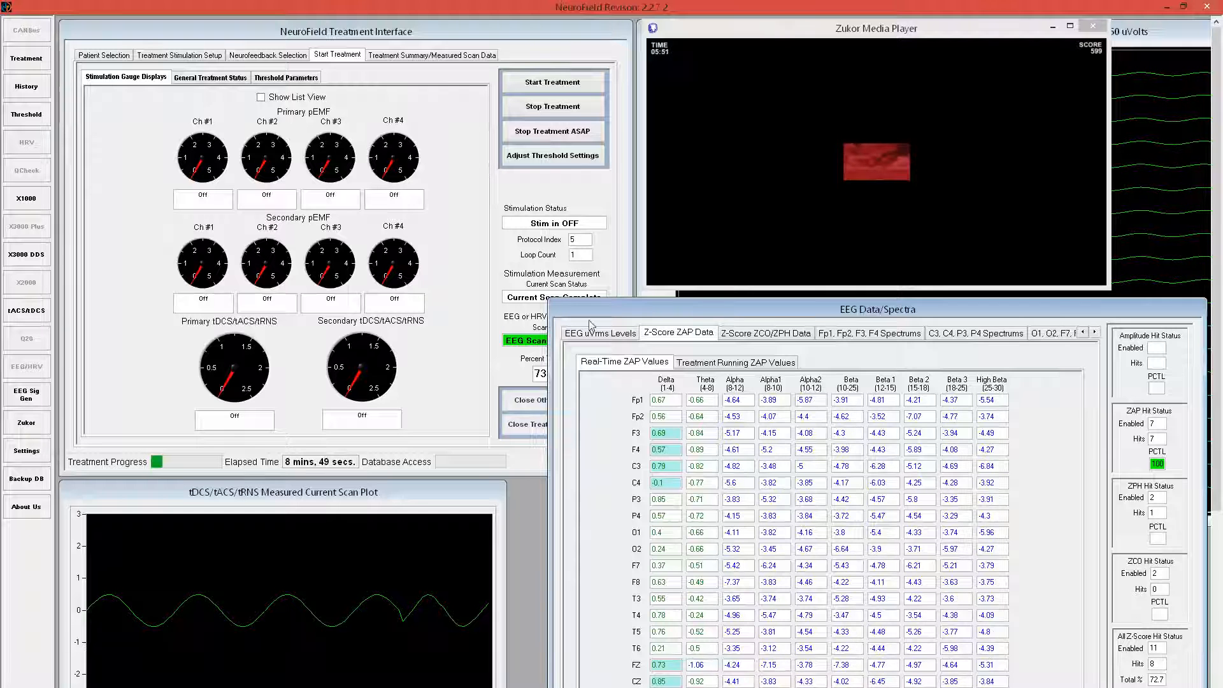
pyautogui.moveTo(580, 308); pyautogui.dragTo(698, 315)
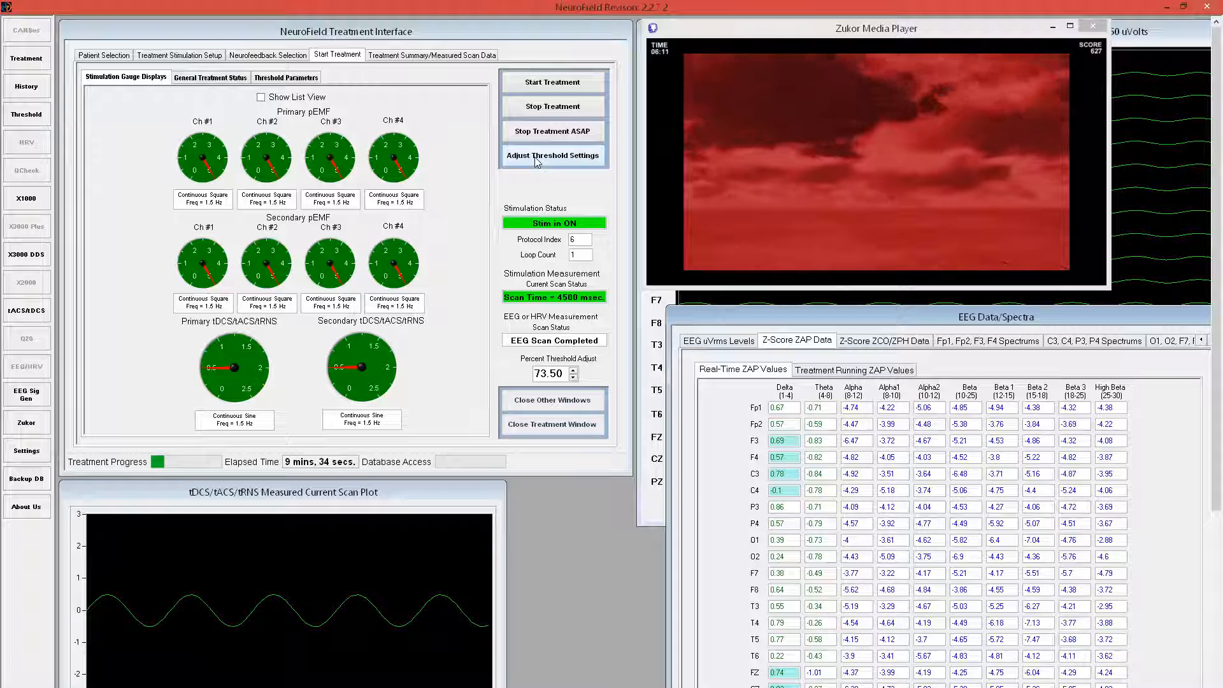
# In the threshold settings, enable Theta for channel F3 with Z-Score ZAP thresholds of 1 upper and -1 lower, and update the thresholds
pyautogui.click(548, 159)
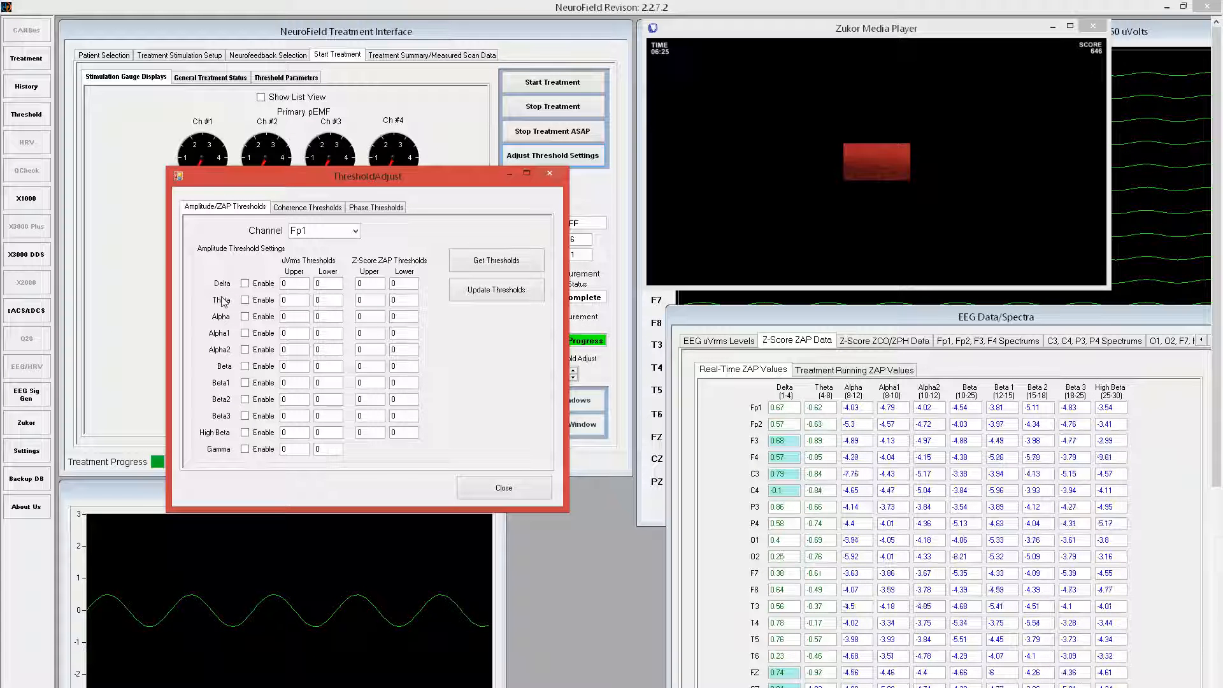
pyautogui.click(355, 231)
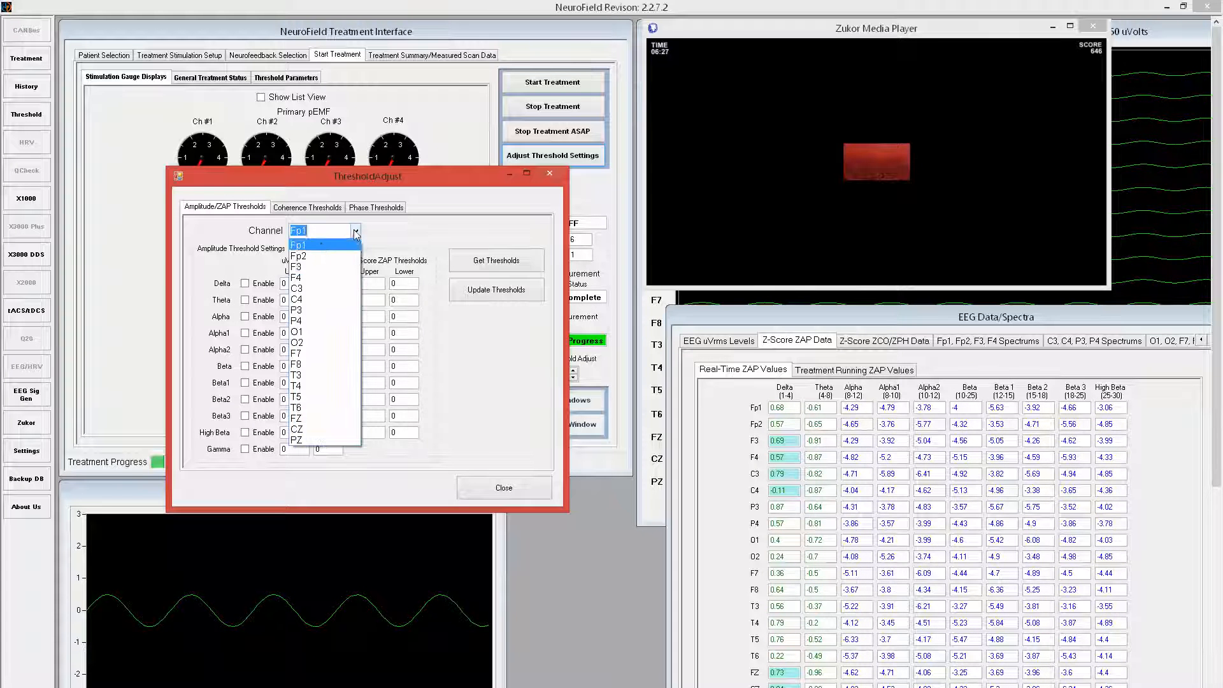
pyautogui.click(296, 267)
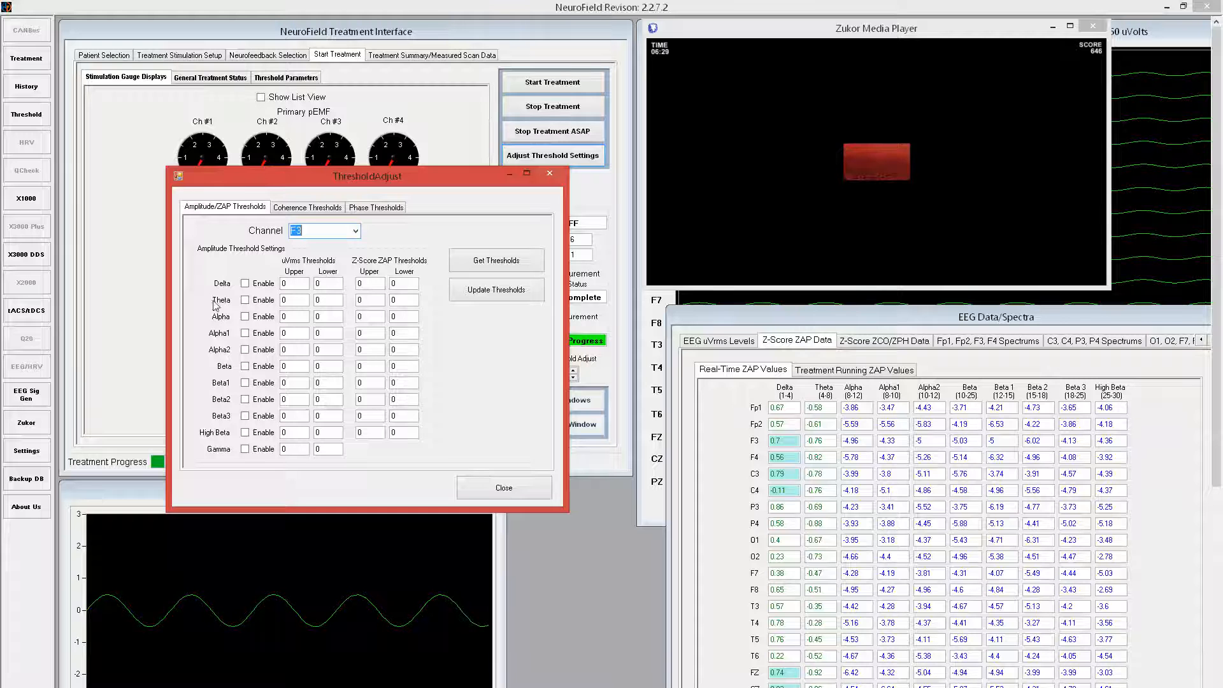
pyautogui.click(245, 300)
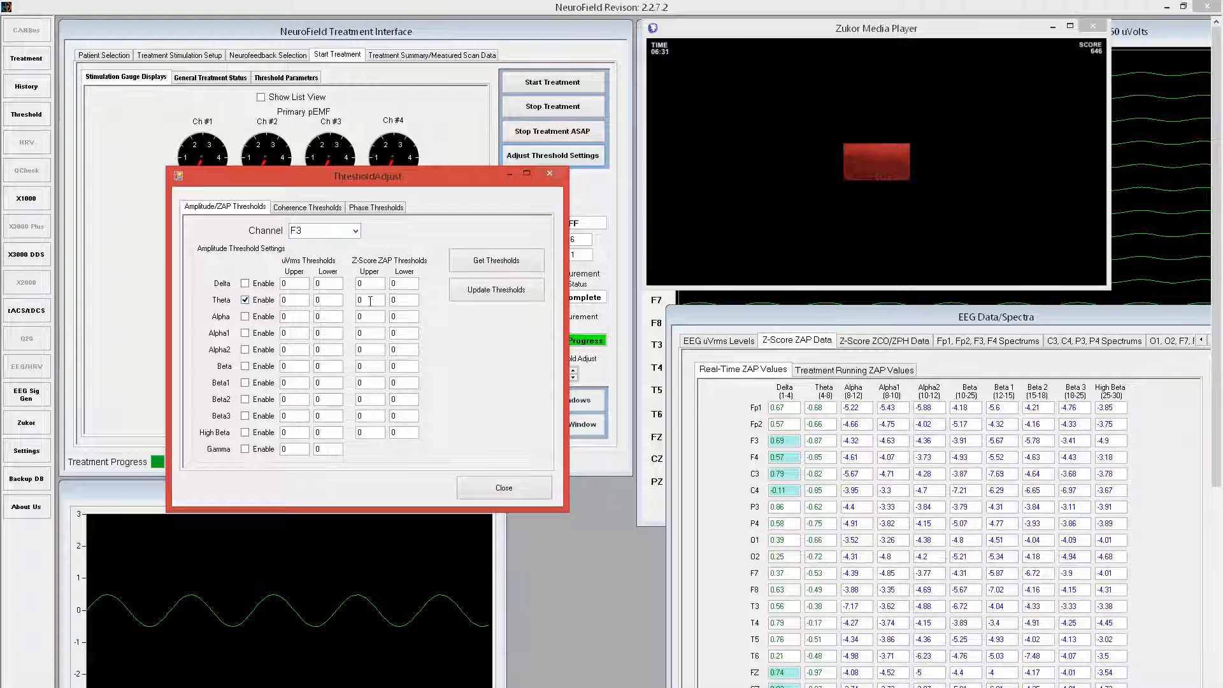
pyautogui.doubleClick(370, 300)
pyautogui.write('1')
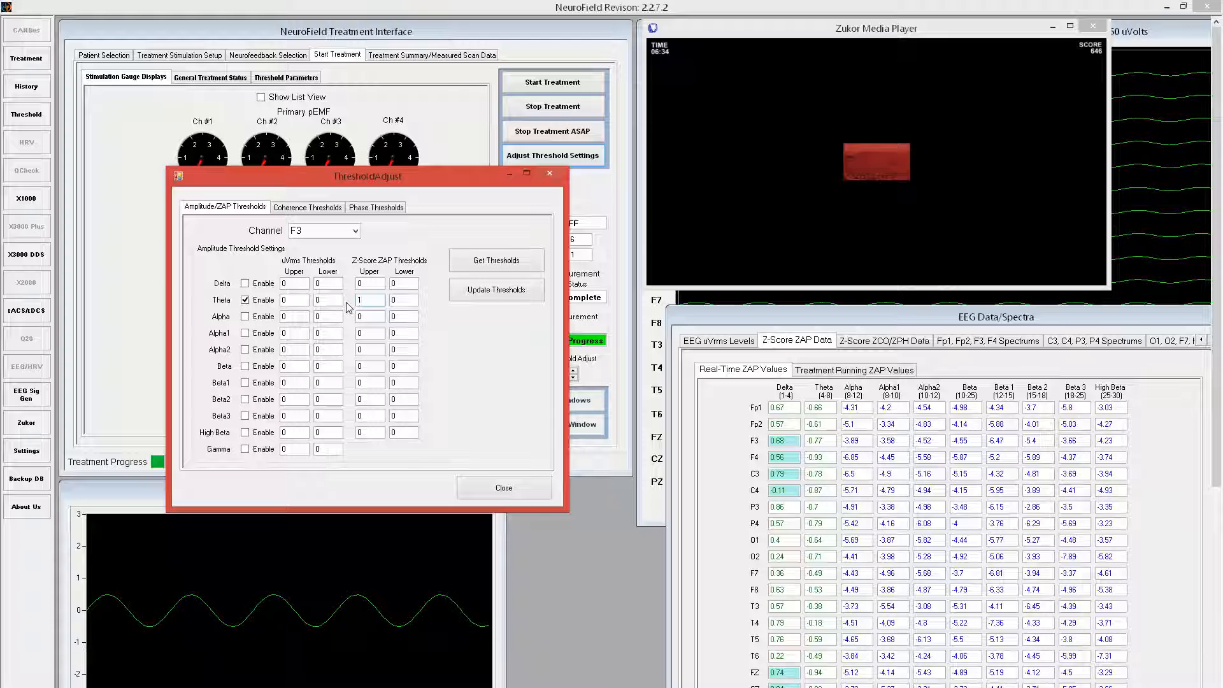
pyautogui.doubleClick(393, 300)
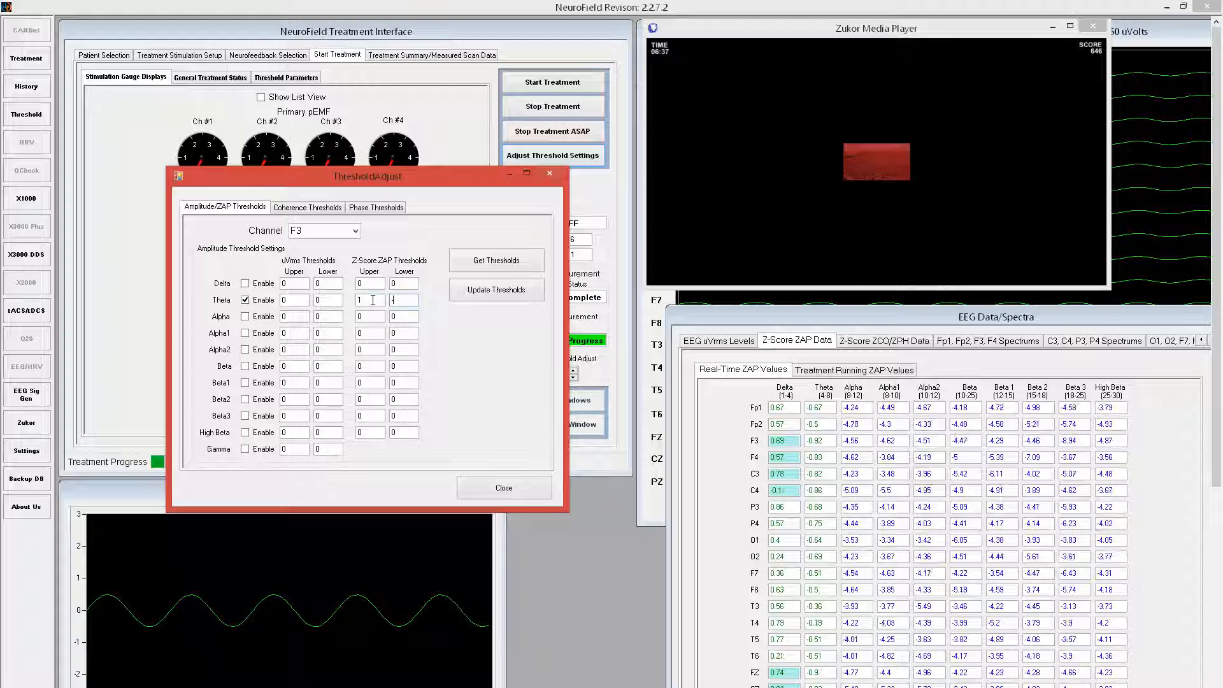
pyautogui.write('-1')
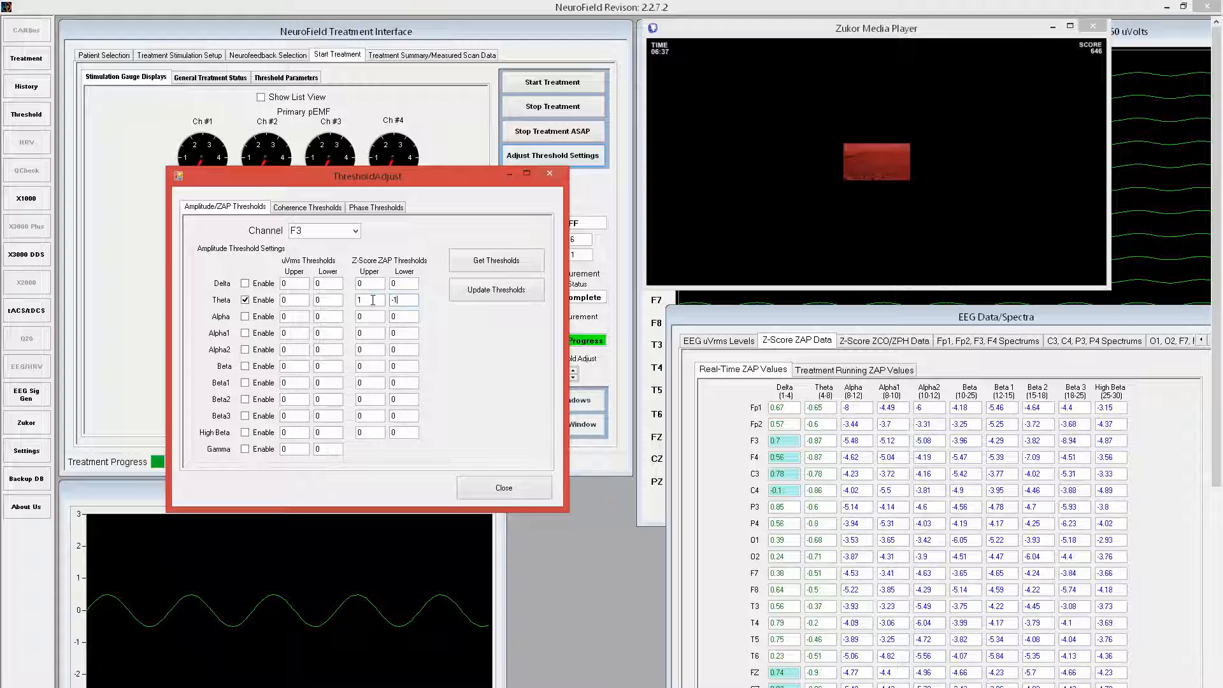
pyautogui.click(472, 298)
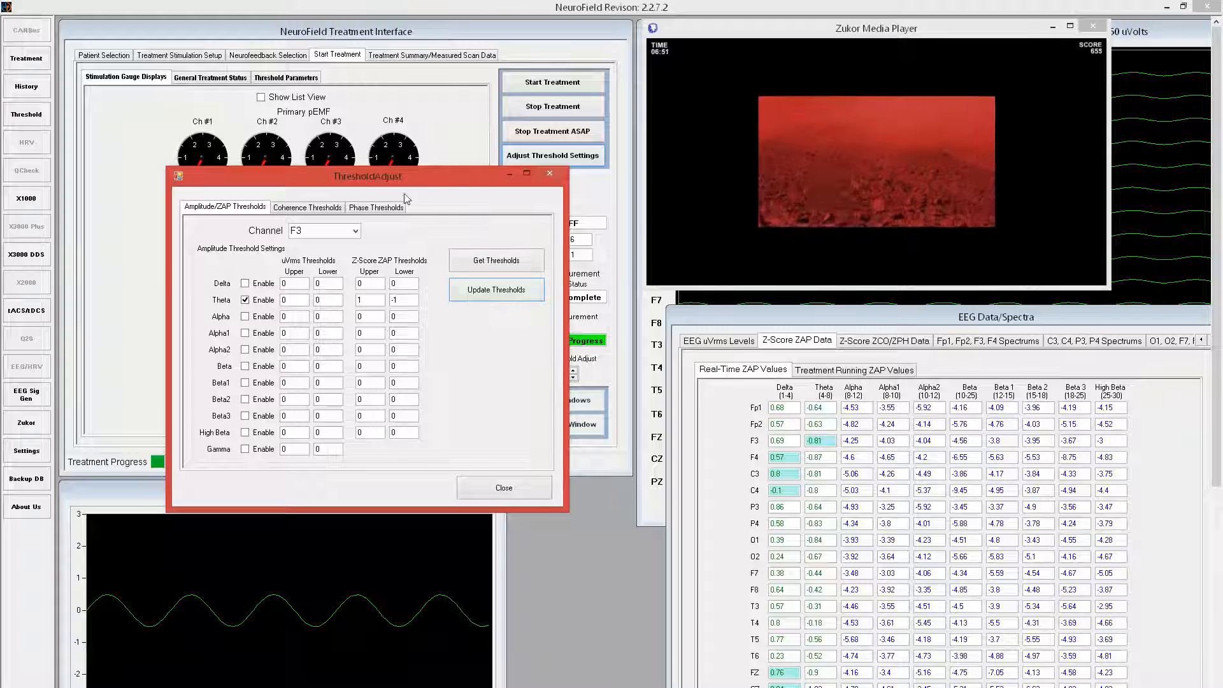
# Look over the coherence and phase threshold settings, return to the amplitude/ZAP thresholds and close the ThresholdAdjust window
pyautogui.click(307, 207)
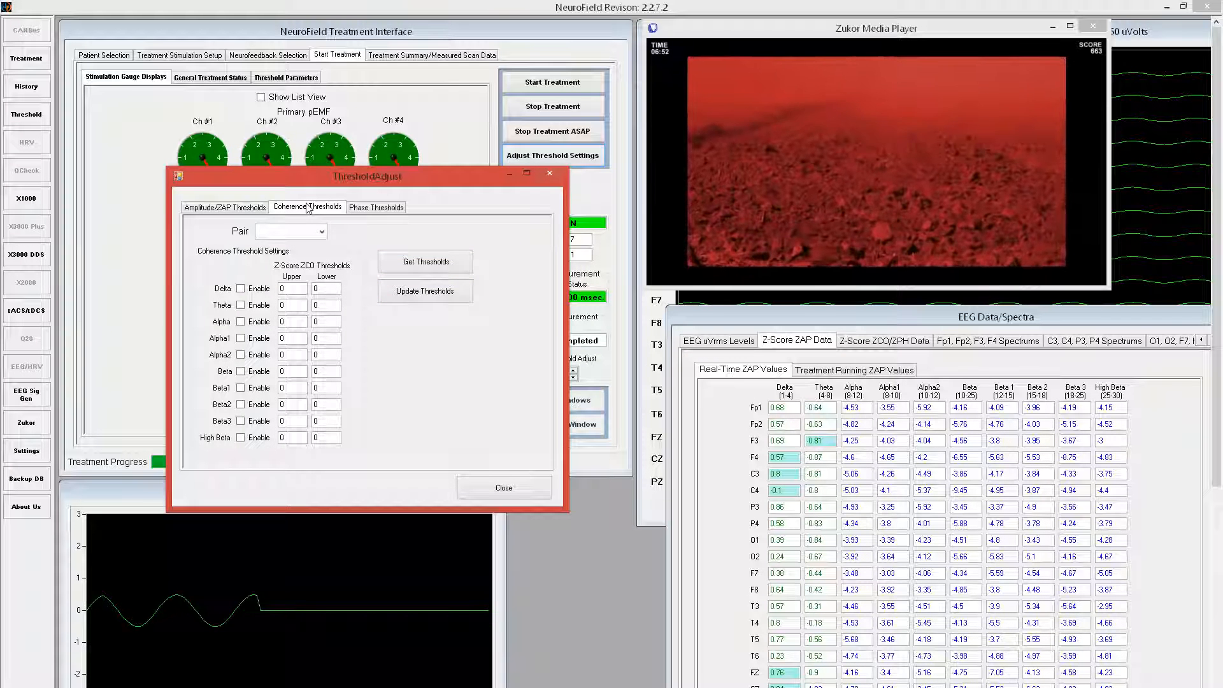
pyautogui.click(322, 232)
pyautogui.click(322, 232)
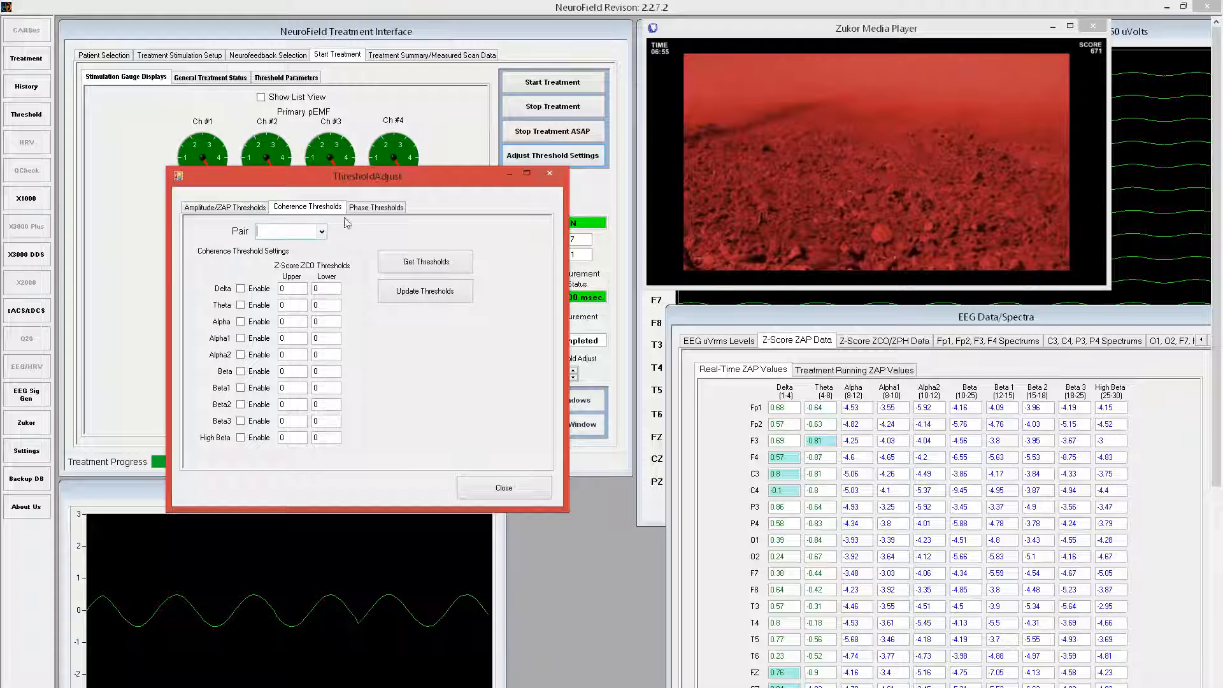
pyautogui.click(362, 211)
pyautogui.click(228, 208)
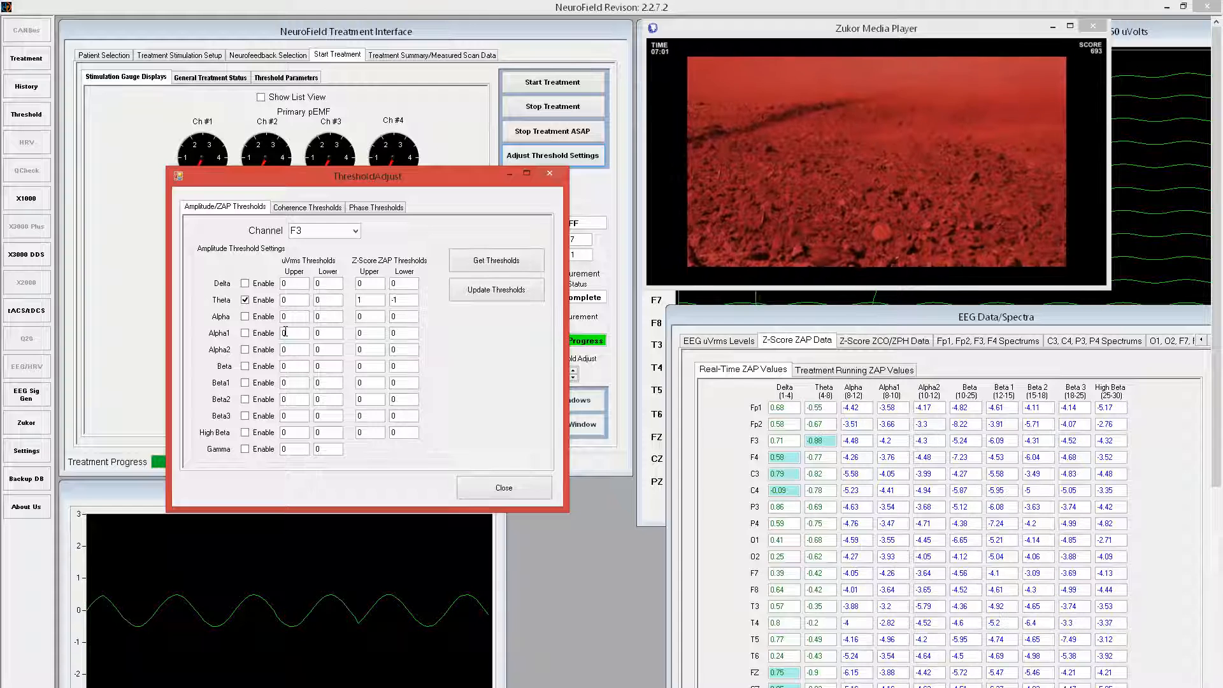
pyautogui.click(475, 488)
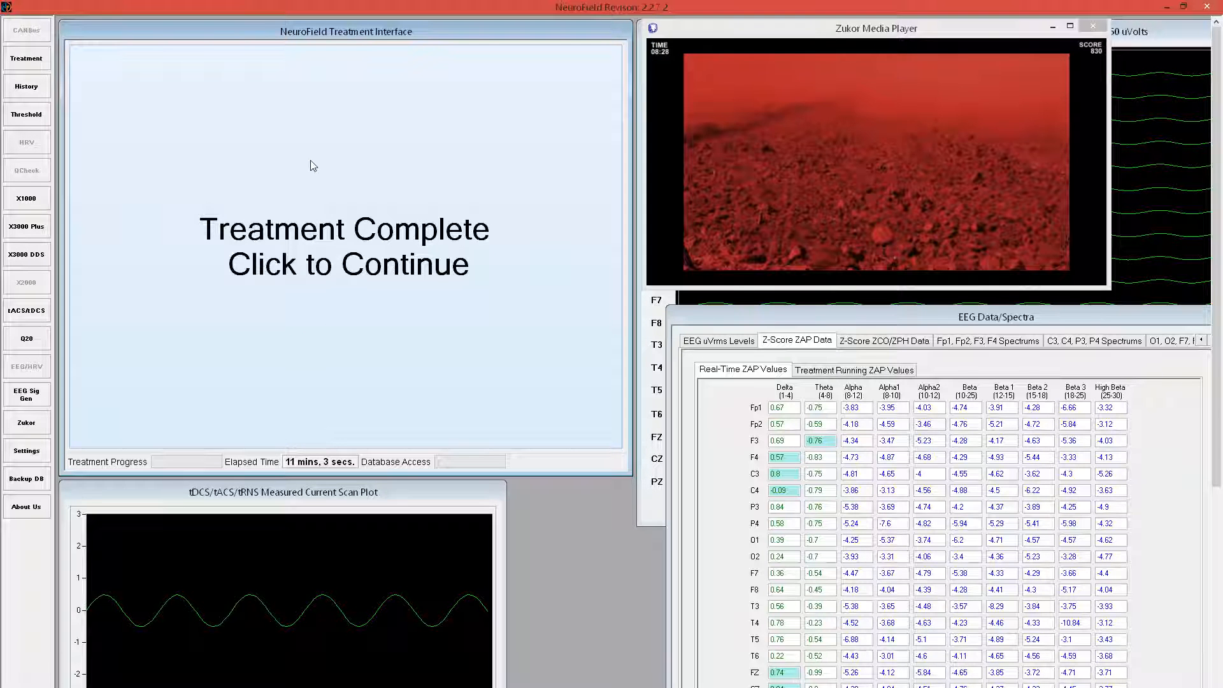
# Close the Zukor Media Player window once the treatment is complete
pyautogui.moveTo(1040, 57)
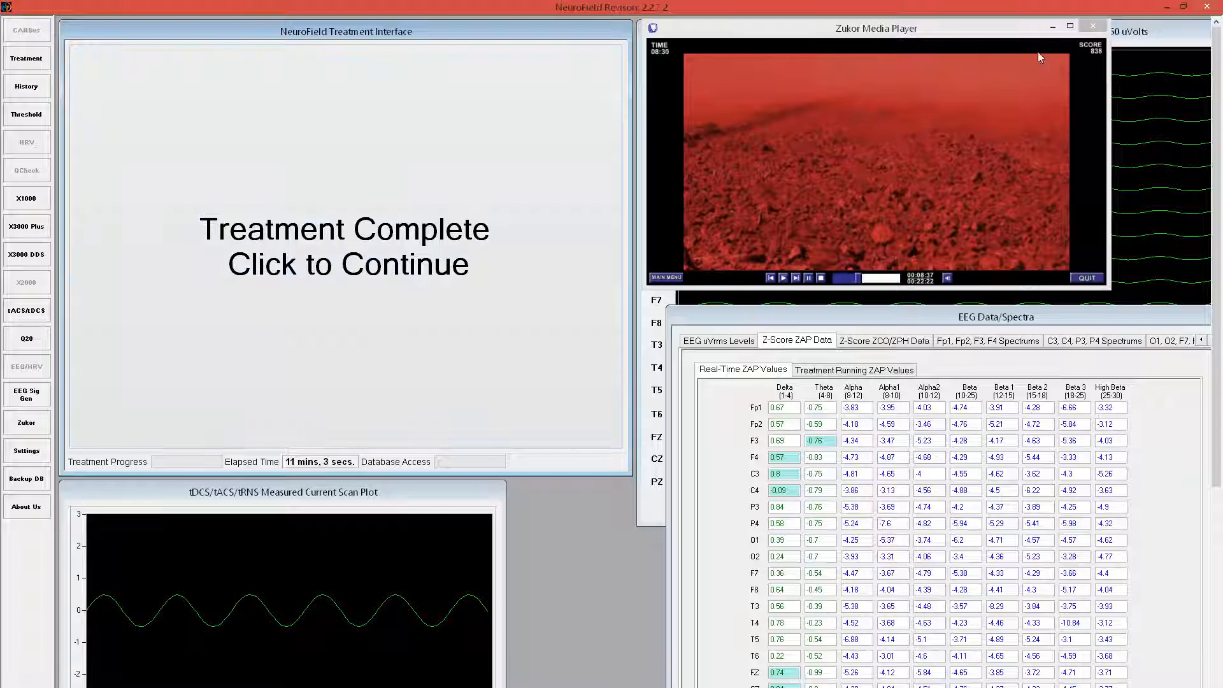
pyautogui.click(1094, 28)
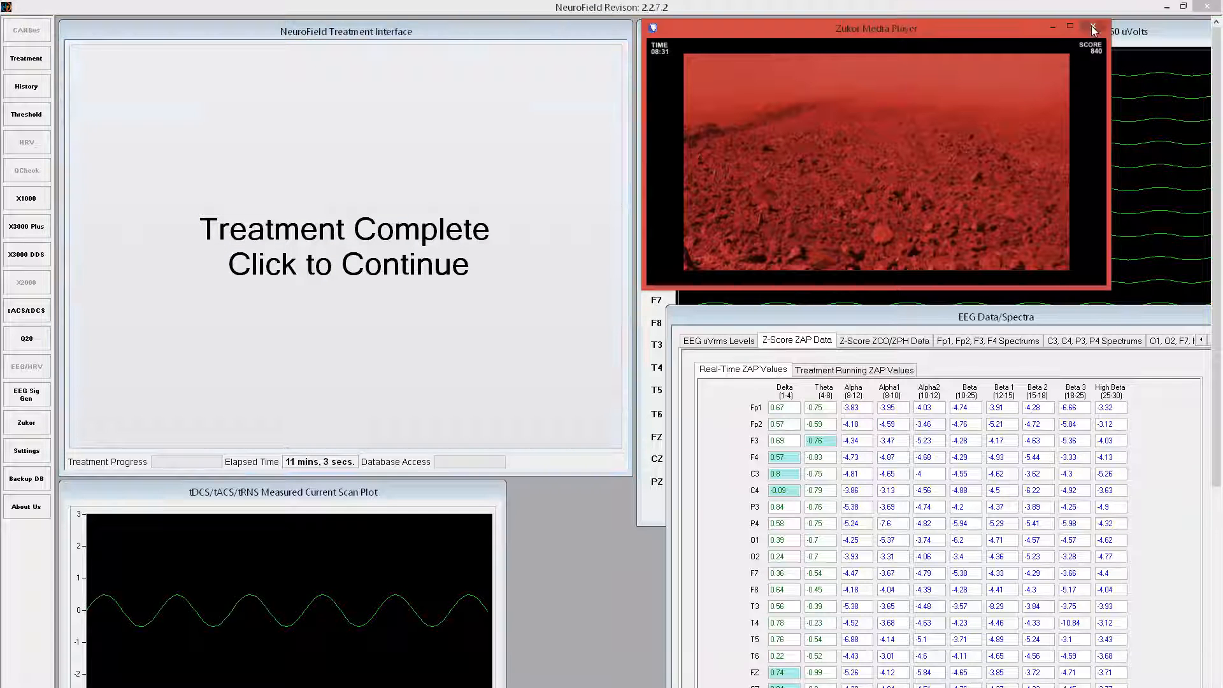
# Dismiss the treatment completion screen and close the NeuroField program
pyautogui.click(331, 322)
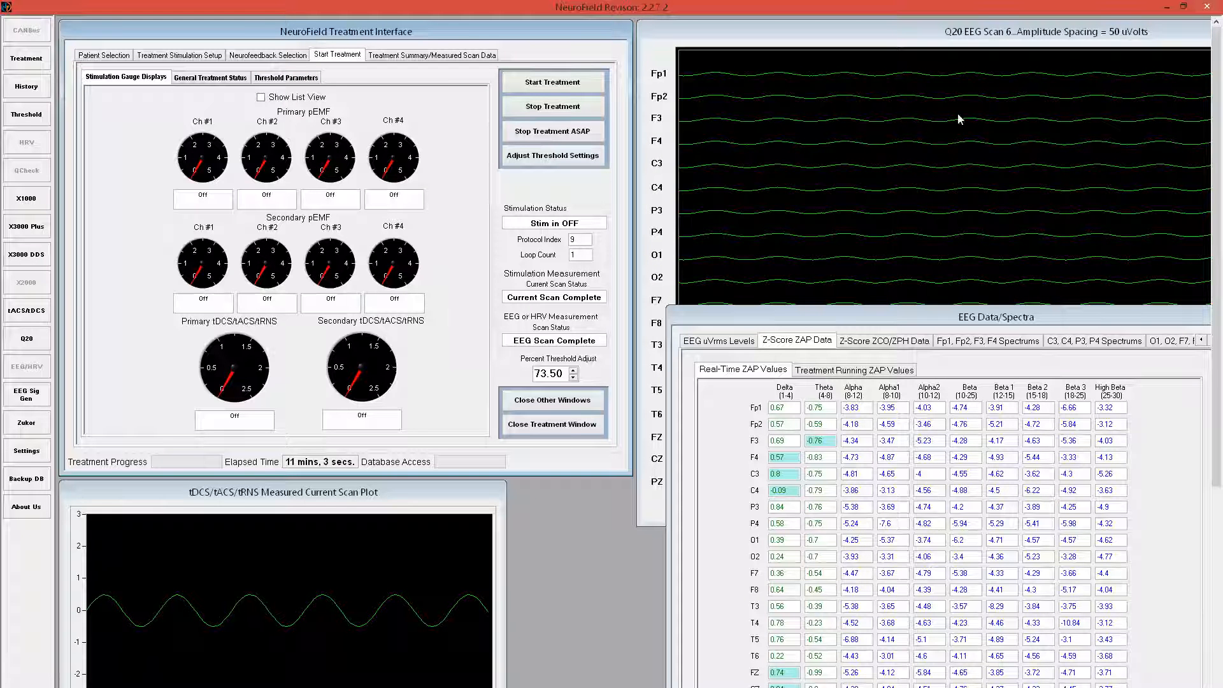
pyautogui.click(1206, 9)
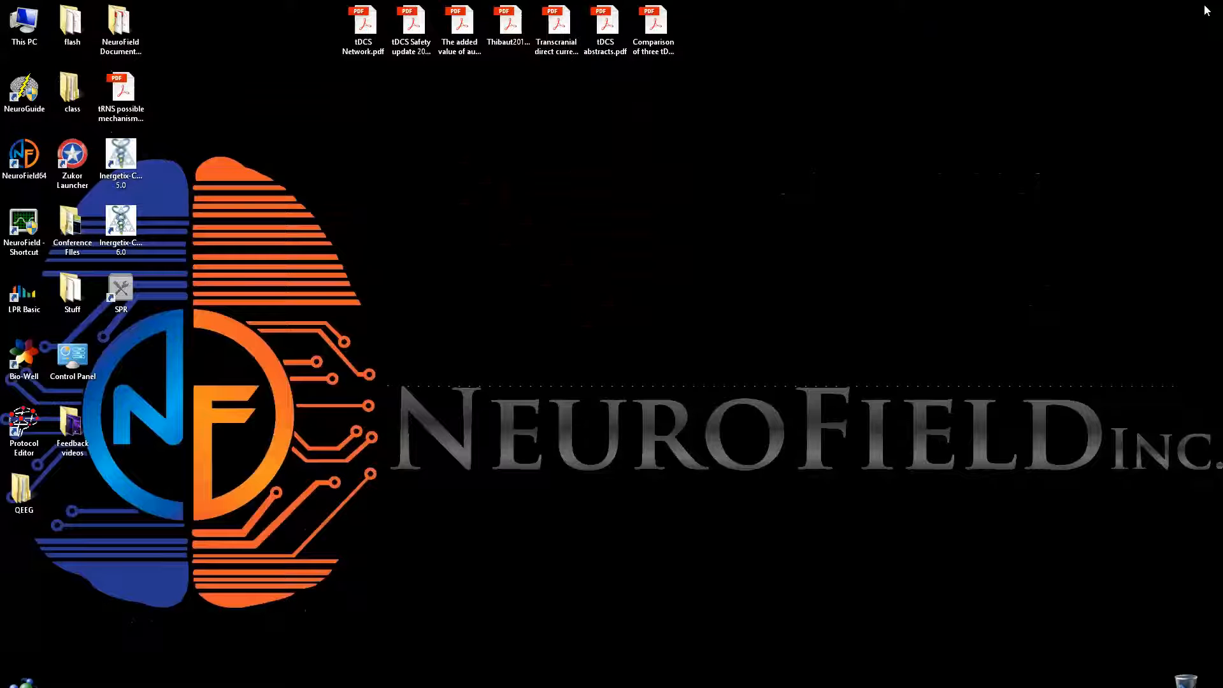
# Relaunch NeuroField from the desktop, maximize its window and continue with CANBus #1
pyautogui.doubleClick(23, 166)
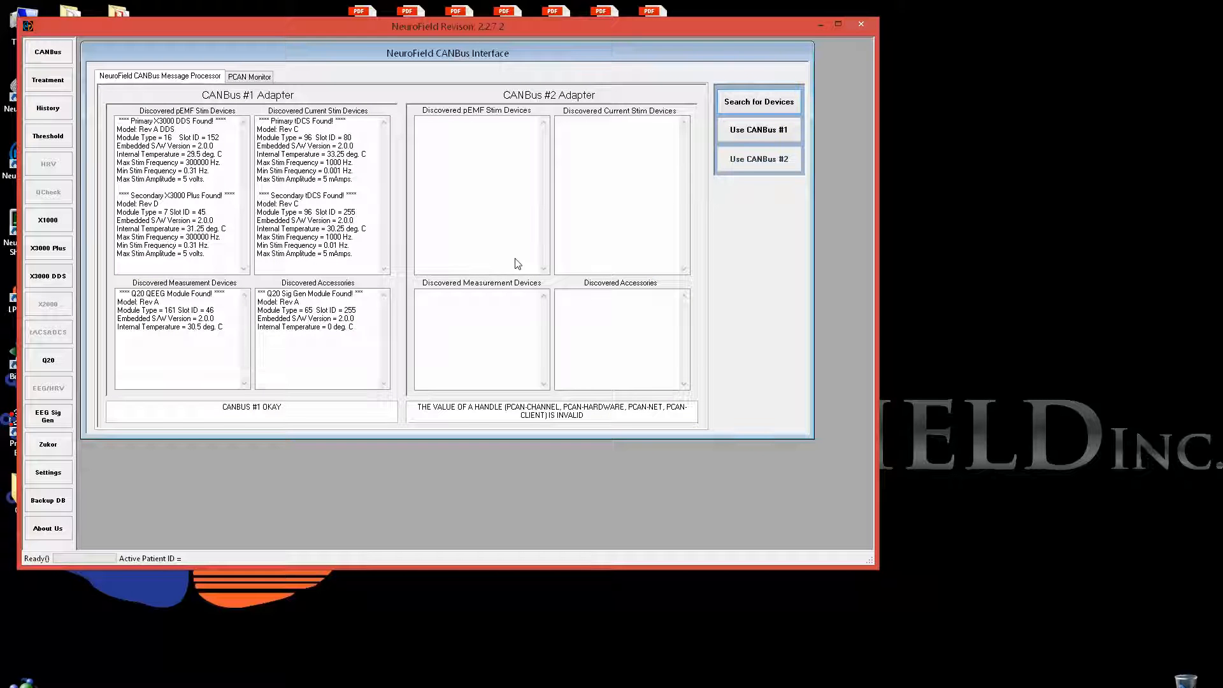
pyautogui.click(838, 23)
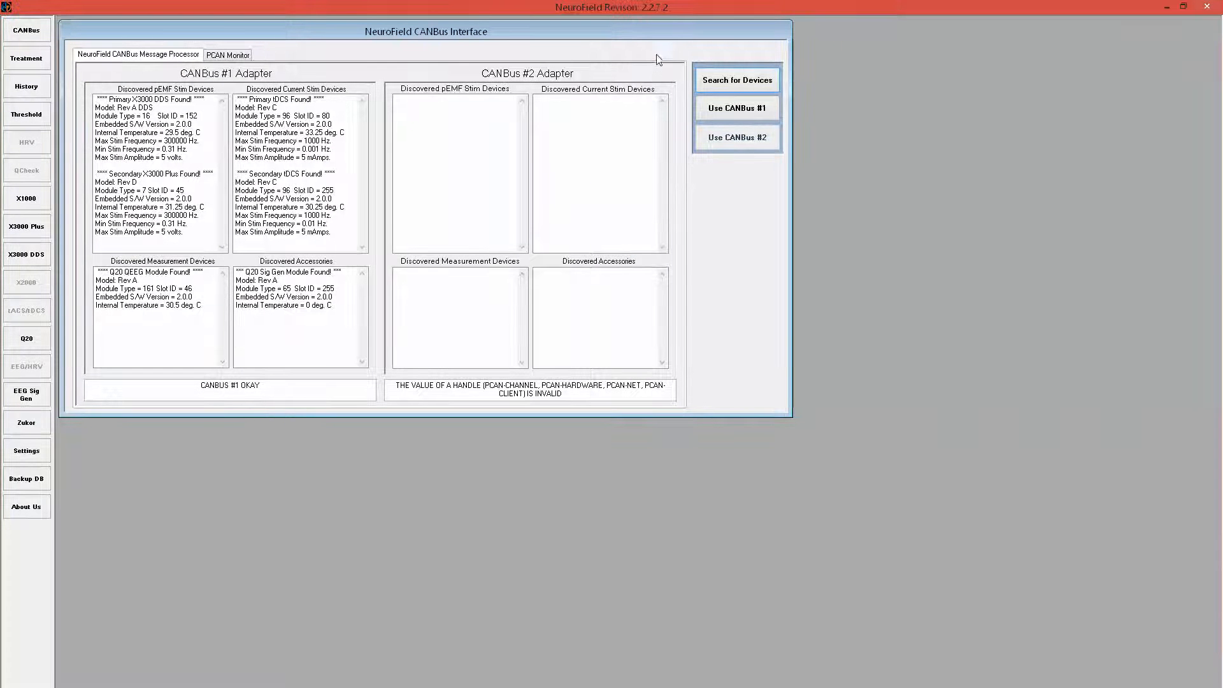
pyautogui.click(737, 108)
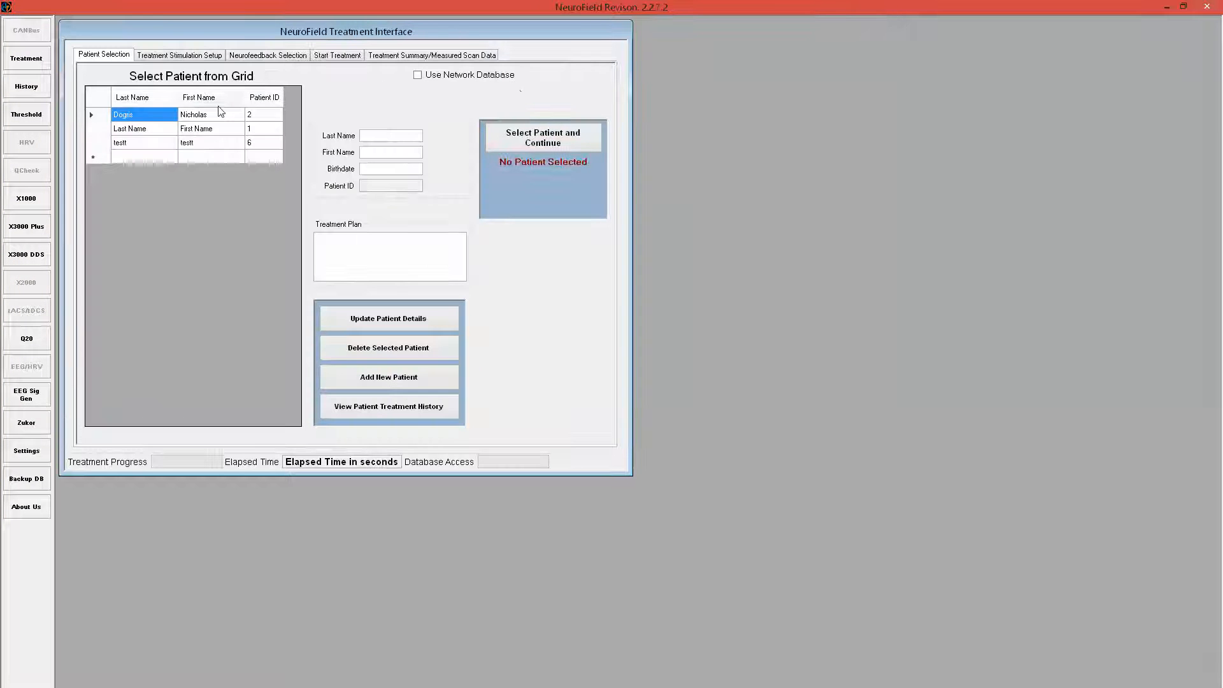
# Select the test patient for treatment, then retrieve the patient's stored stimulation setup and save it
pyautogui.click(266, 143)
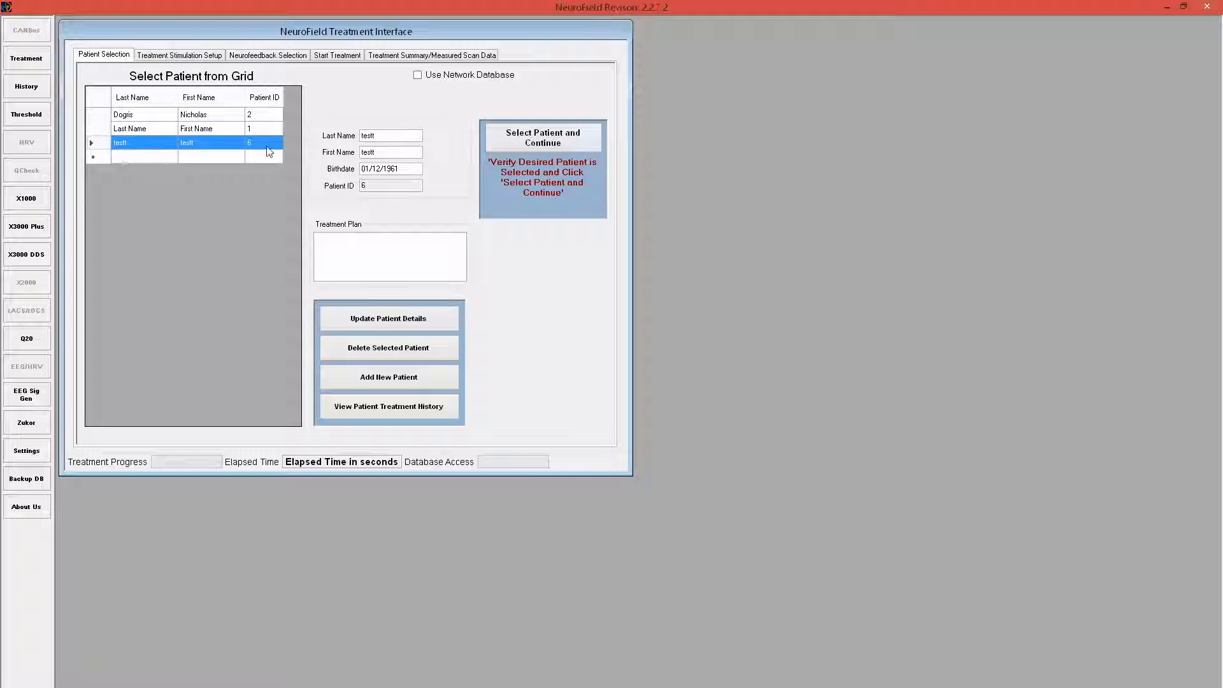
pyautogui.click(523, 137)
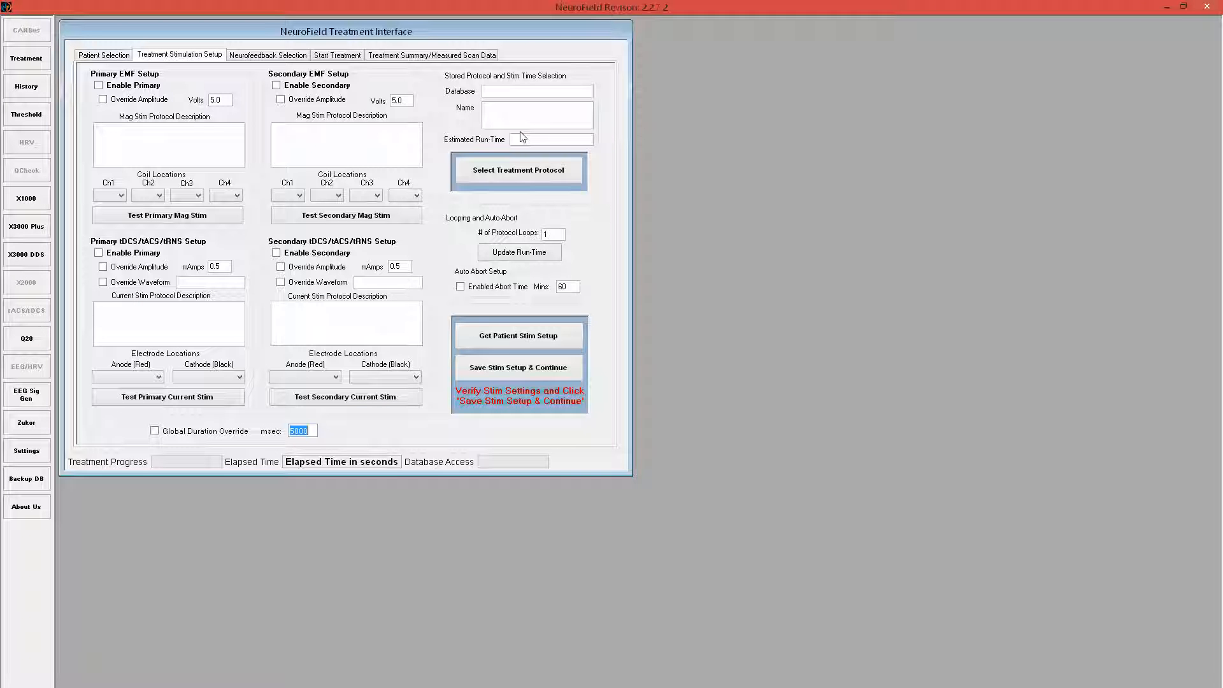
pyautogui.click(482, 339)
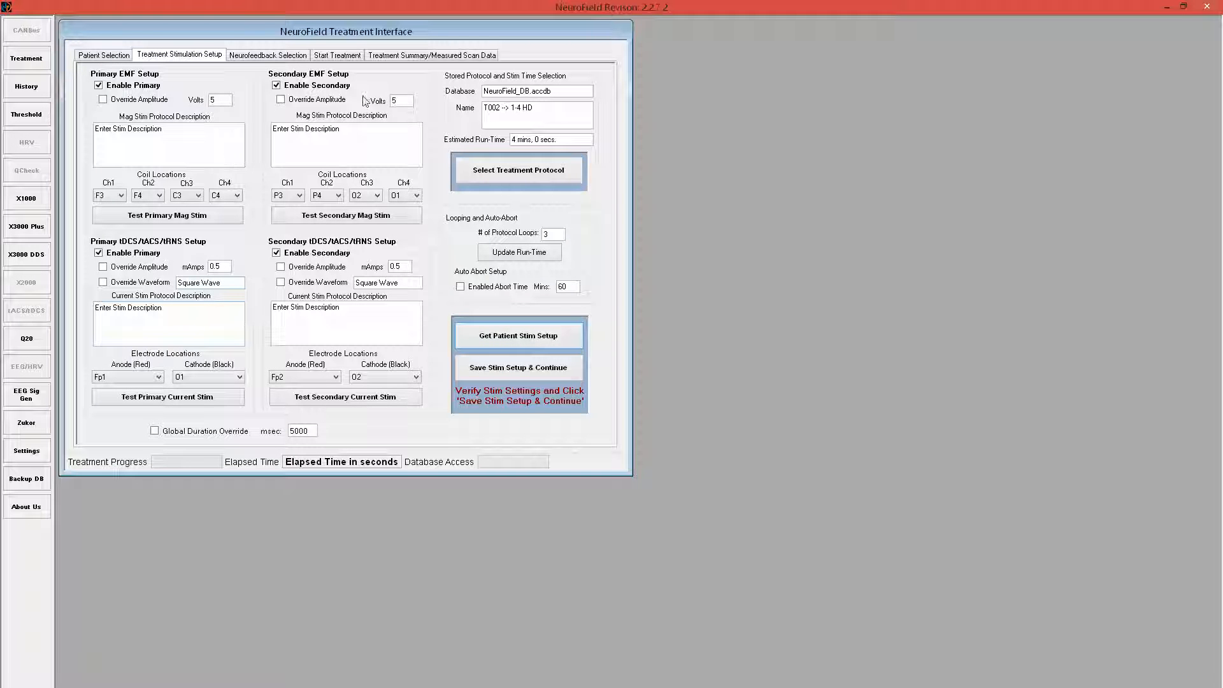
pyautogui.click(472, 369)
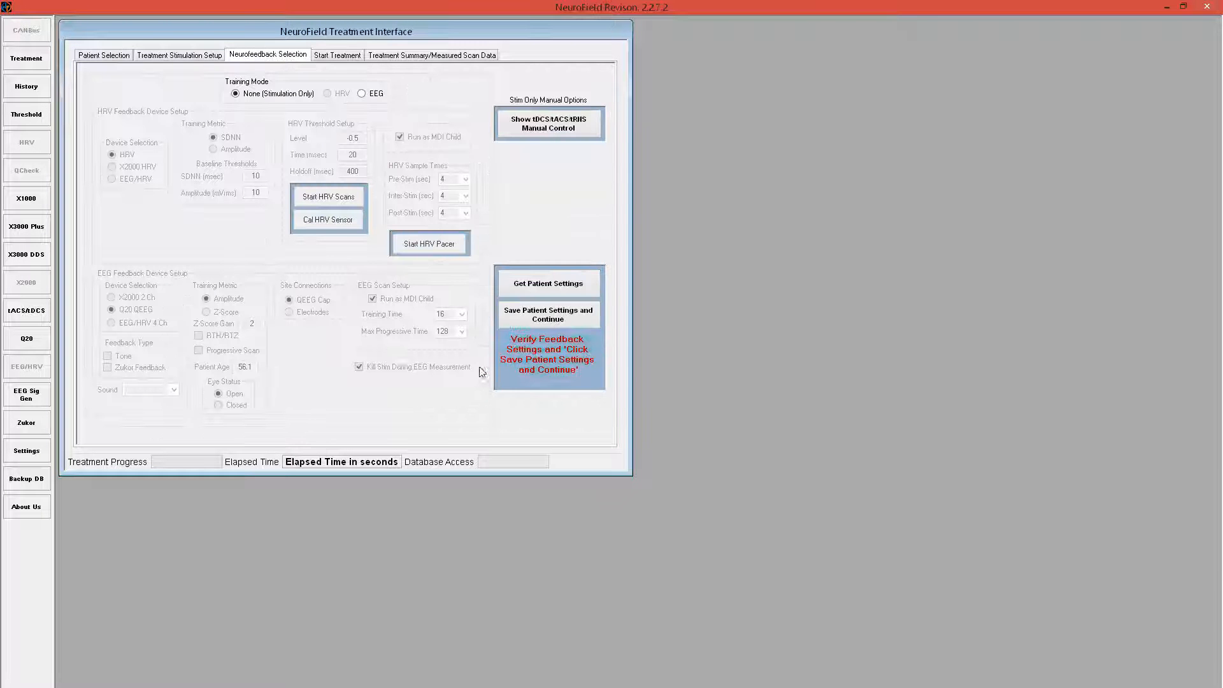
# Retrieve the patient's stored neurofeedback settings and save them to continue to the threshold settings
pyautogui.click(556, 288)
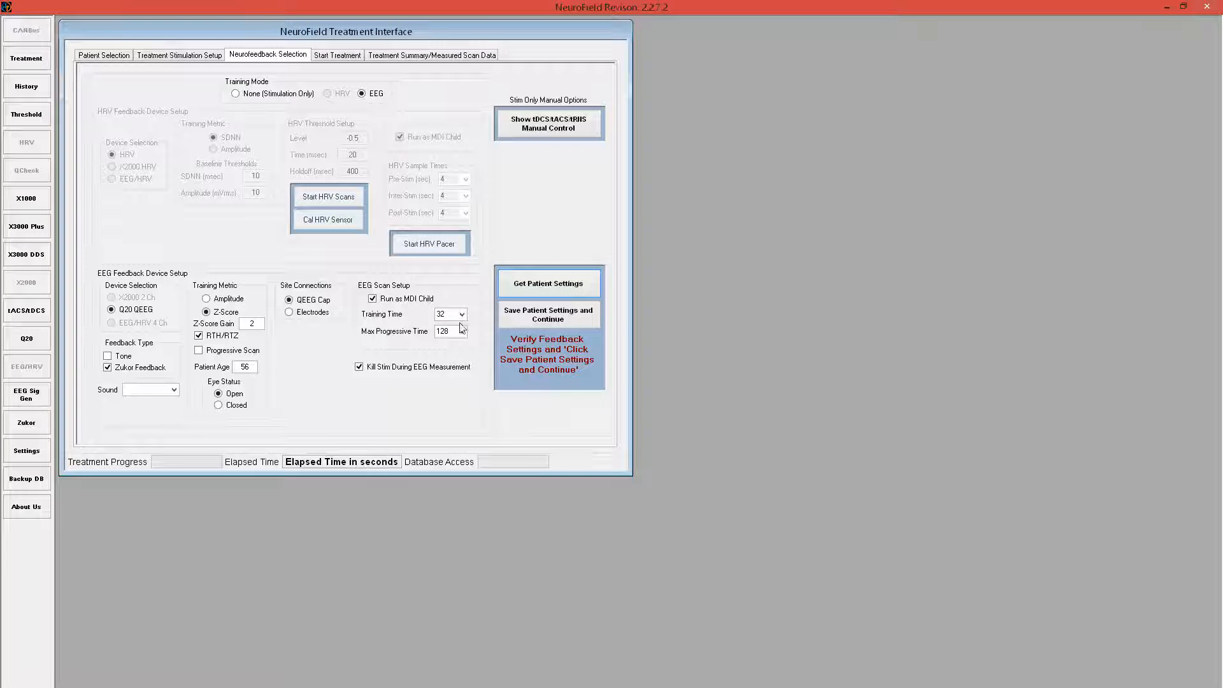
pyautogui.click(516, 320)
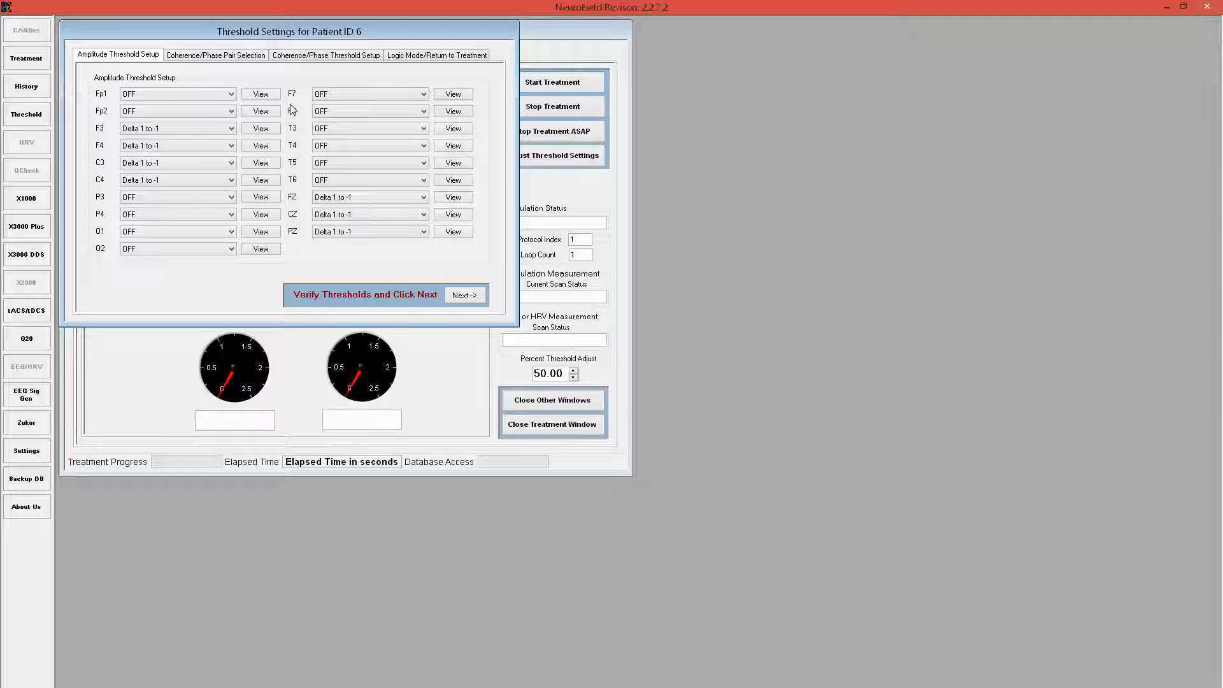
# Review the stored amplitude, coherence/phase pair and logic mode settings unchanged, and save the patient's threshold settings
pyautogui.click(464, 295)
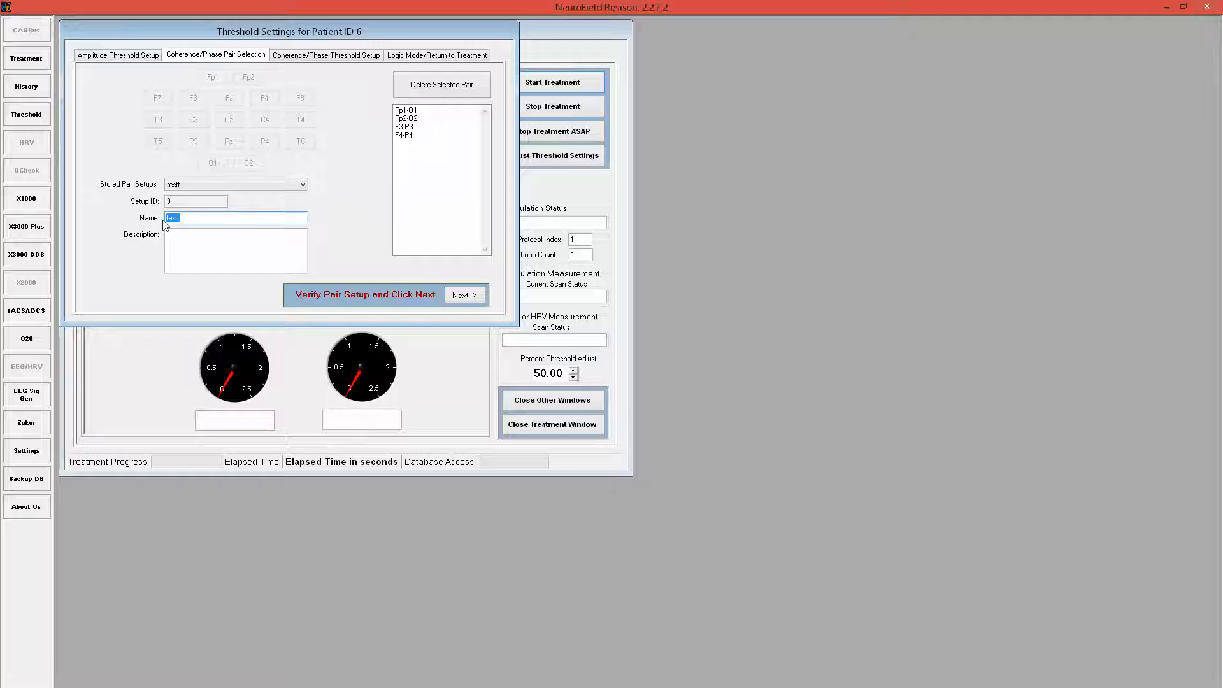
pyautogui.click(470, 297)
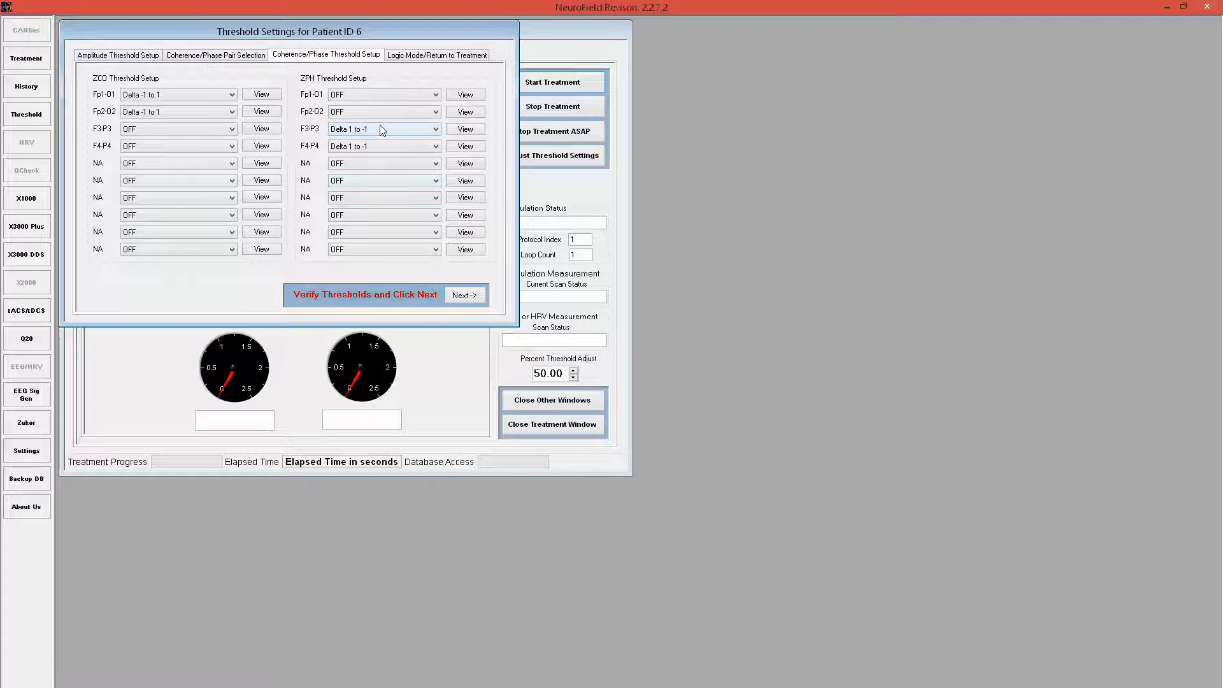
pyautogui.click(467, 296)
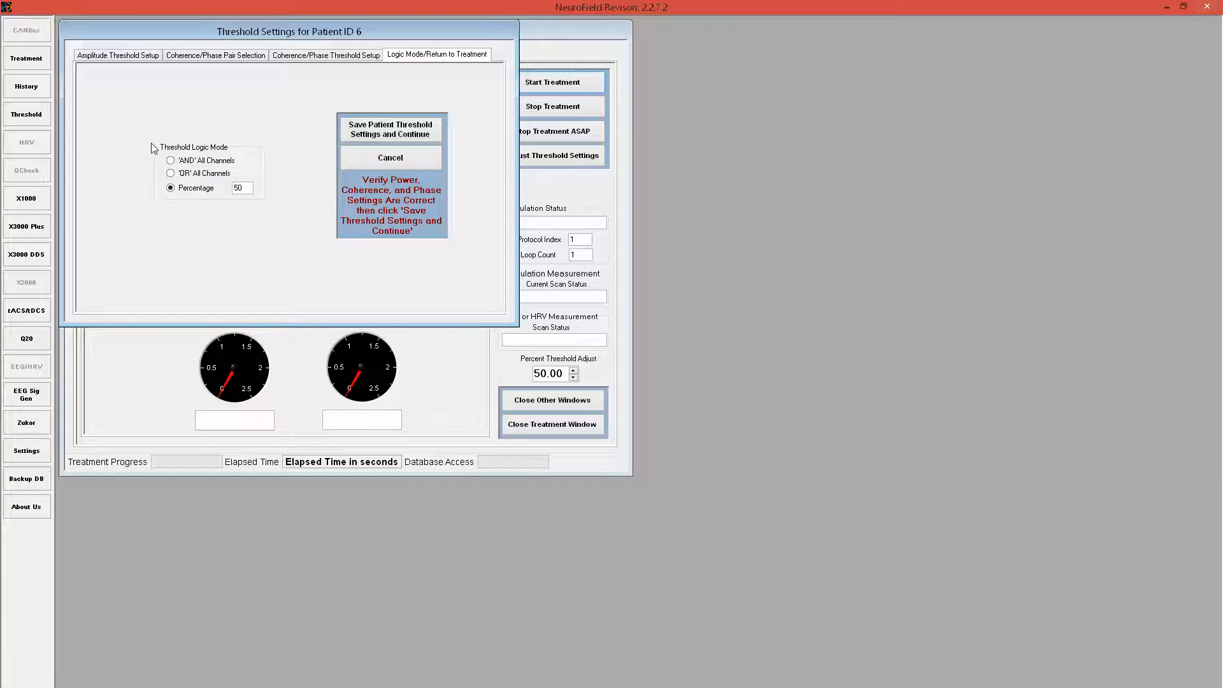
pyautogui.click(391, 132)
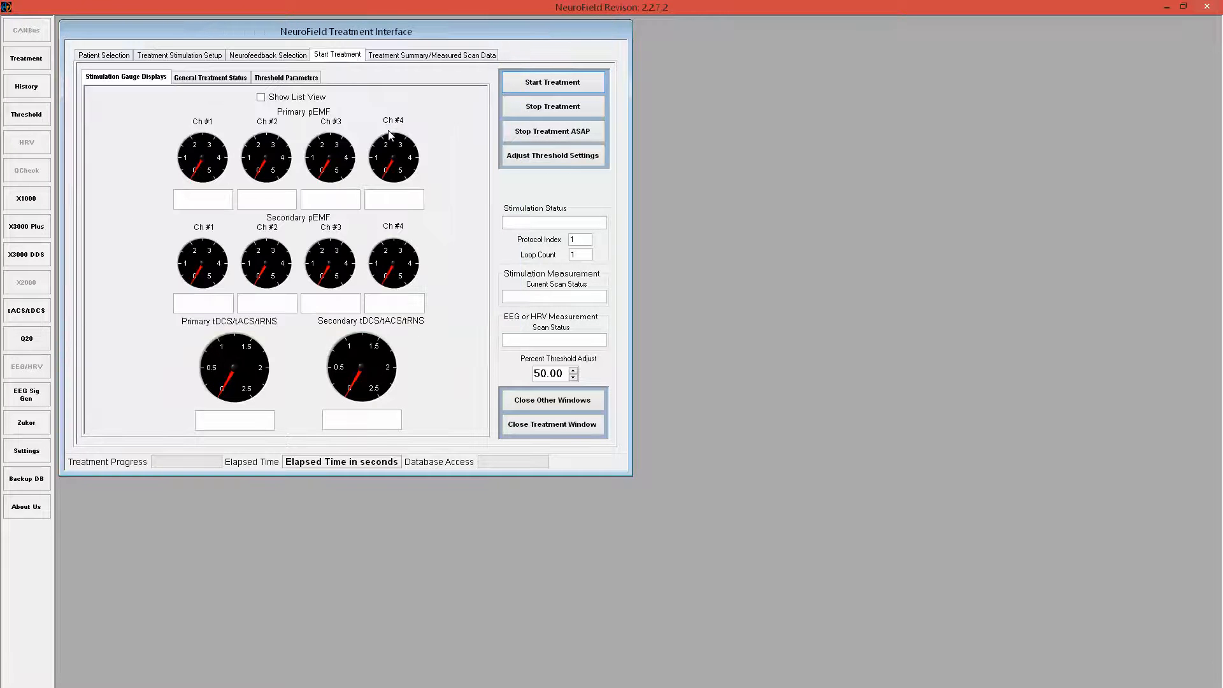